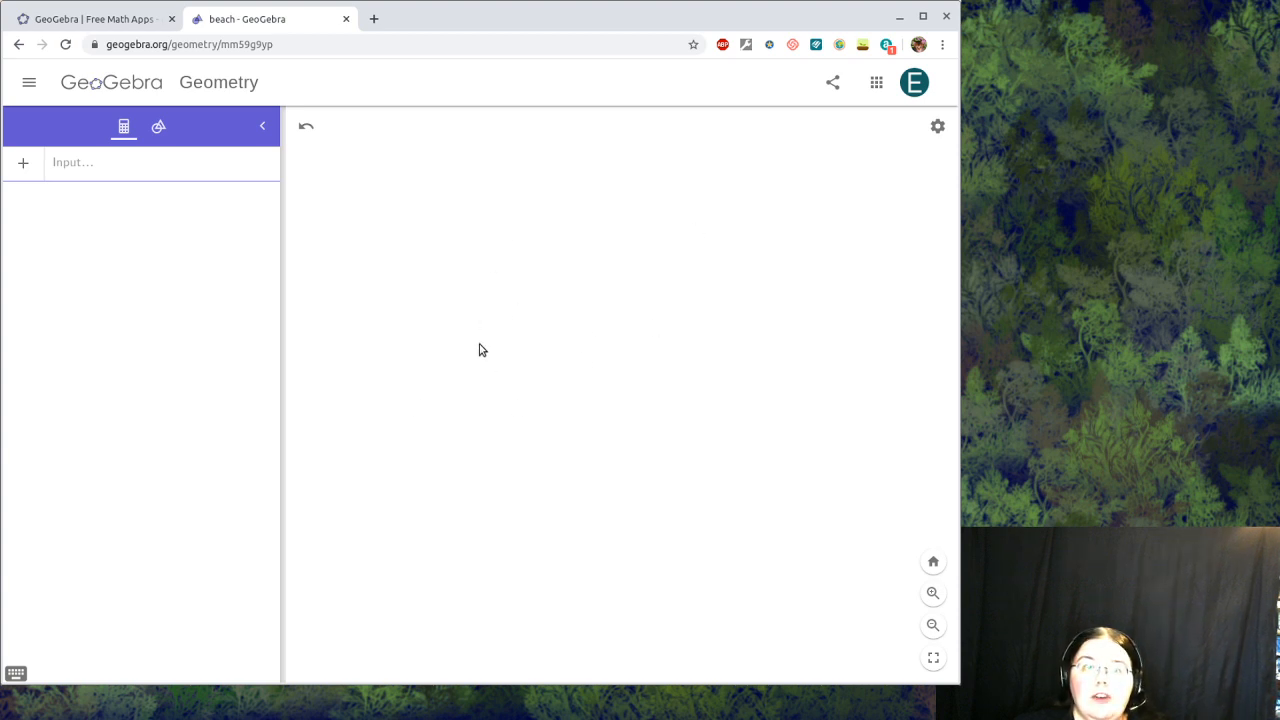
Step: Show the coordinate axes and move the origin nearer the middle of the view
right_click(448, 352)
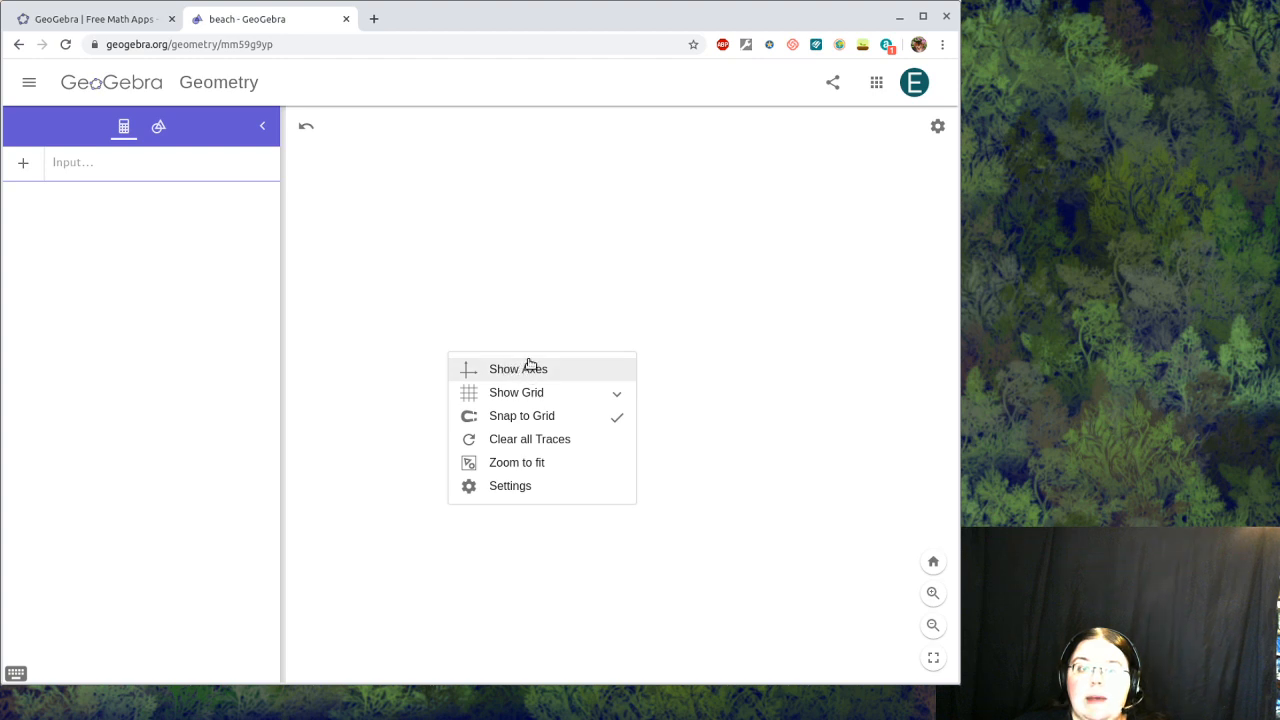
left_click(500, 372)
left_click_drag(443, 391, 633, 297)
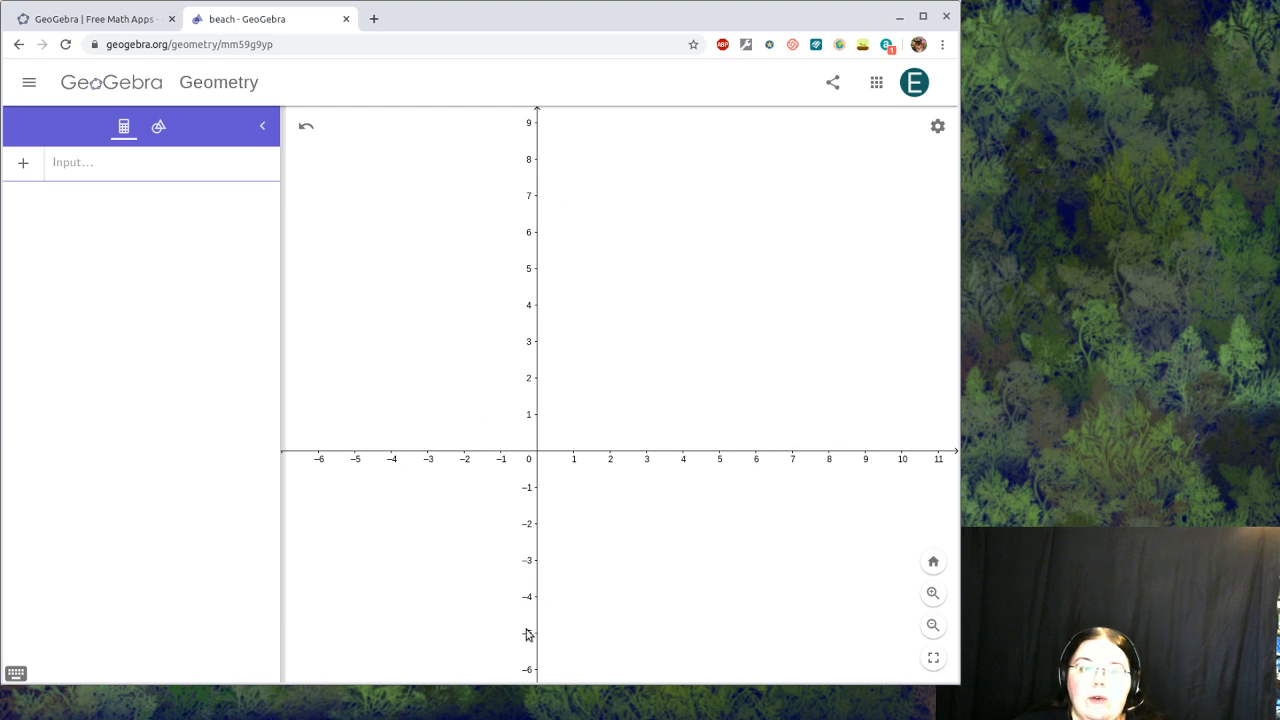
Step: Turn on major gridlines and pan so roughly 0–15 across and 0–10 up are visible
right_click(633, 287)
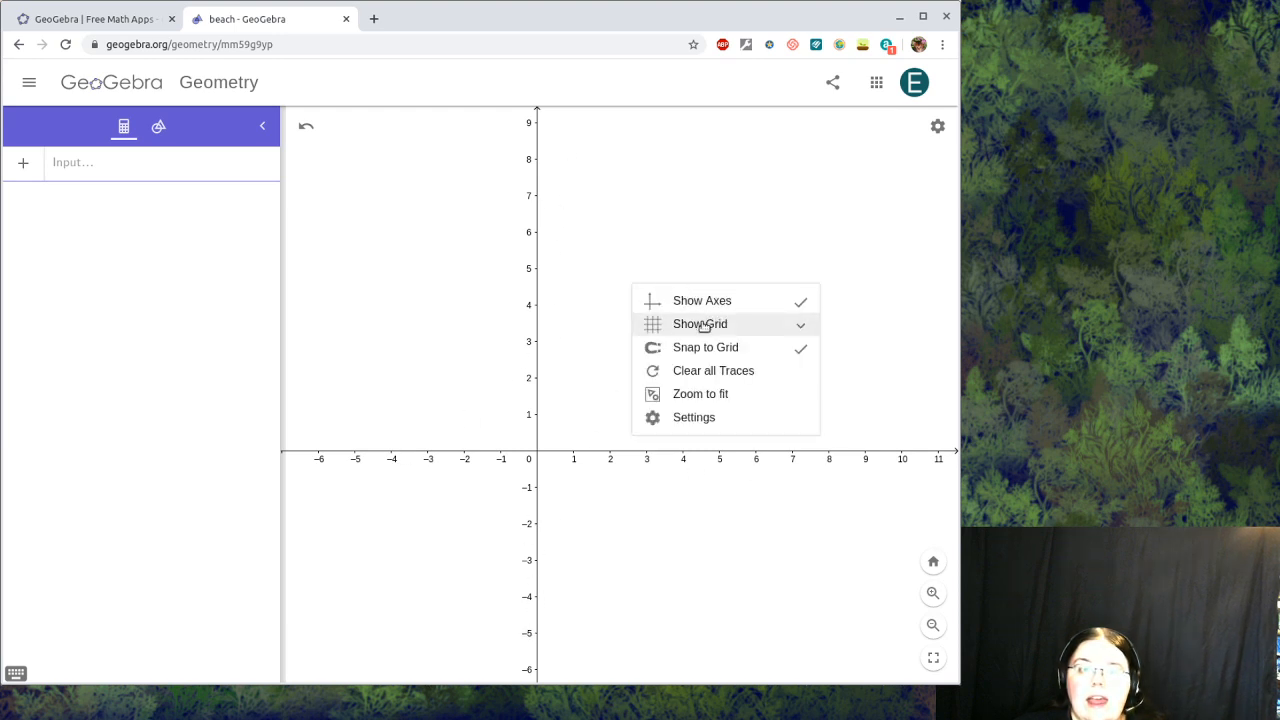
left_click(700, 324)
left_click(684, 378)
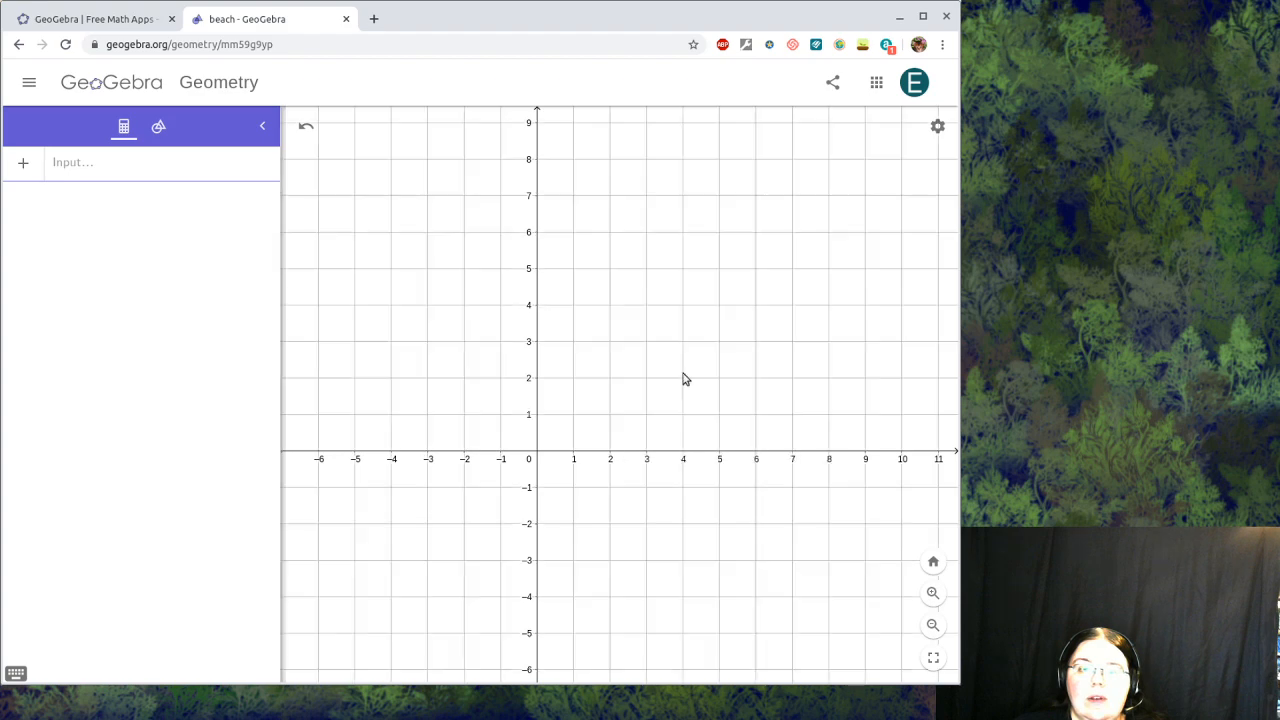
left_click_drag(606, 297, 504, 368)
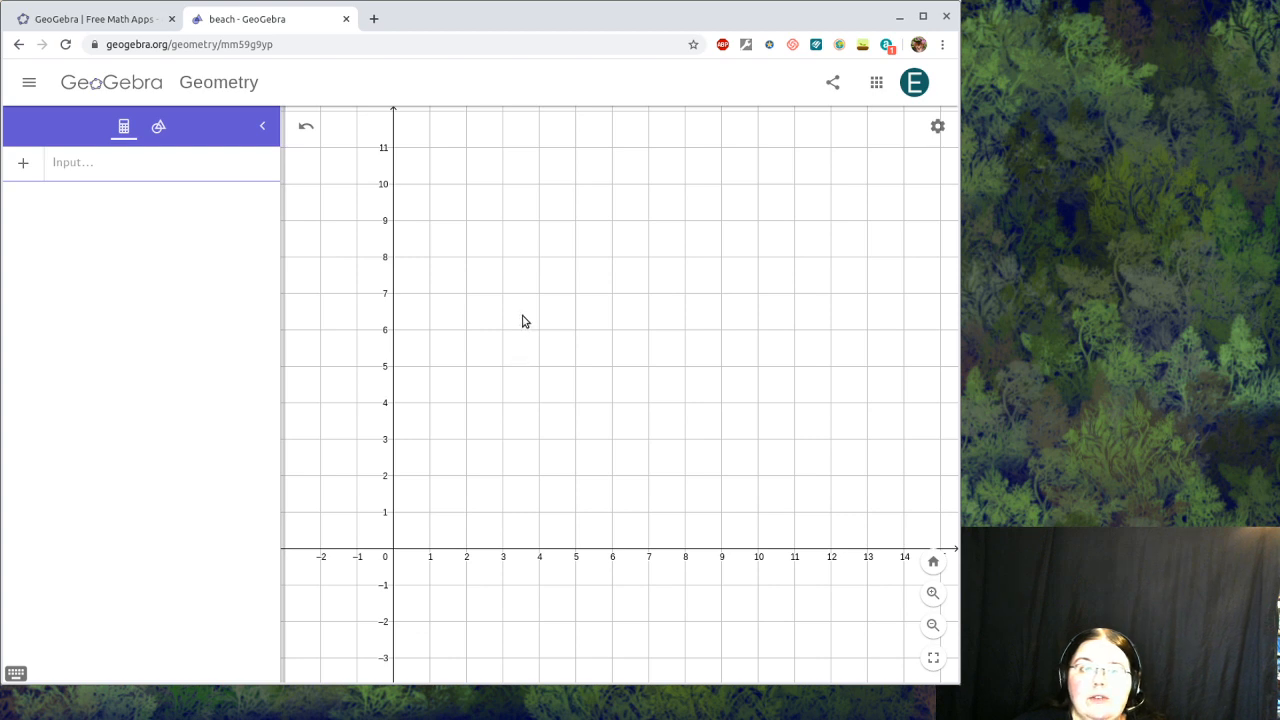
left_click_drag(714, 349, 684, 351)
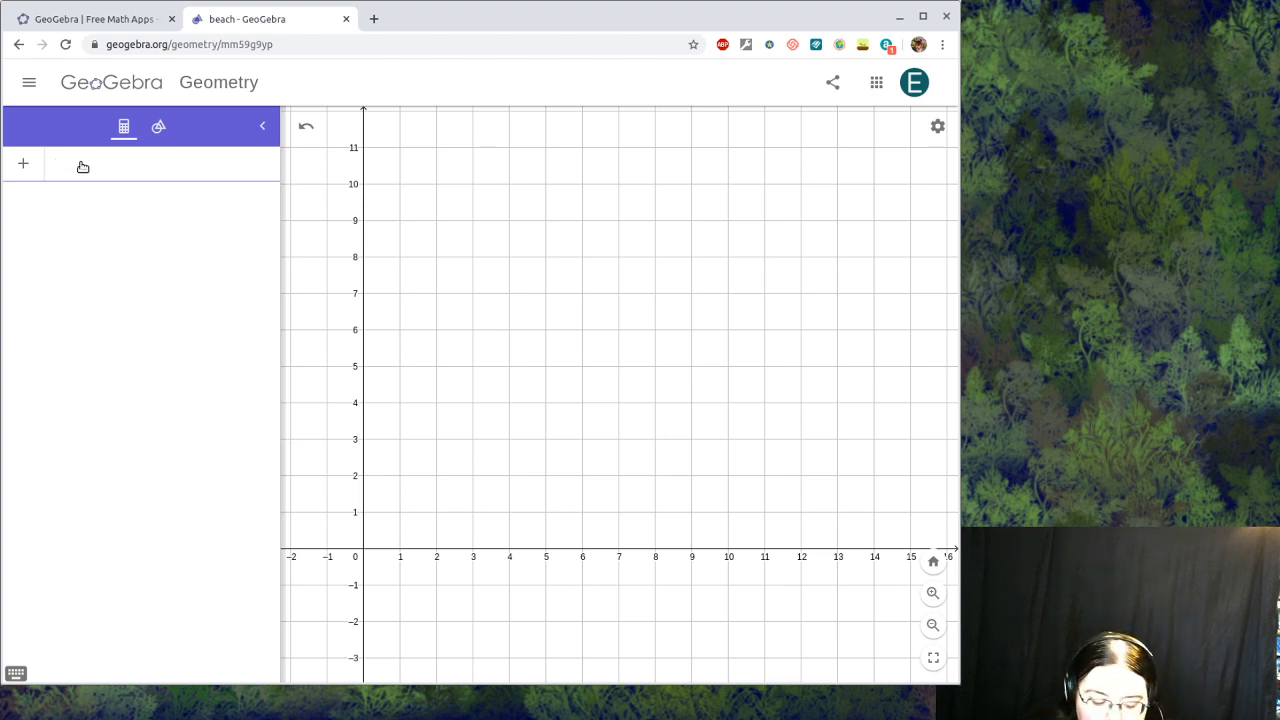
Step: Add the horizontal lines y = 0 and y = 10
type("y = ")
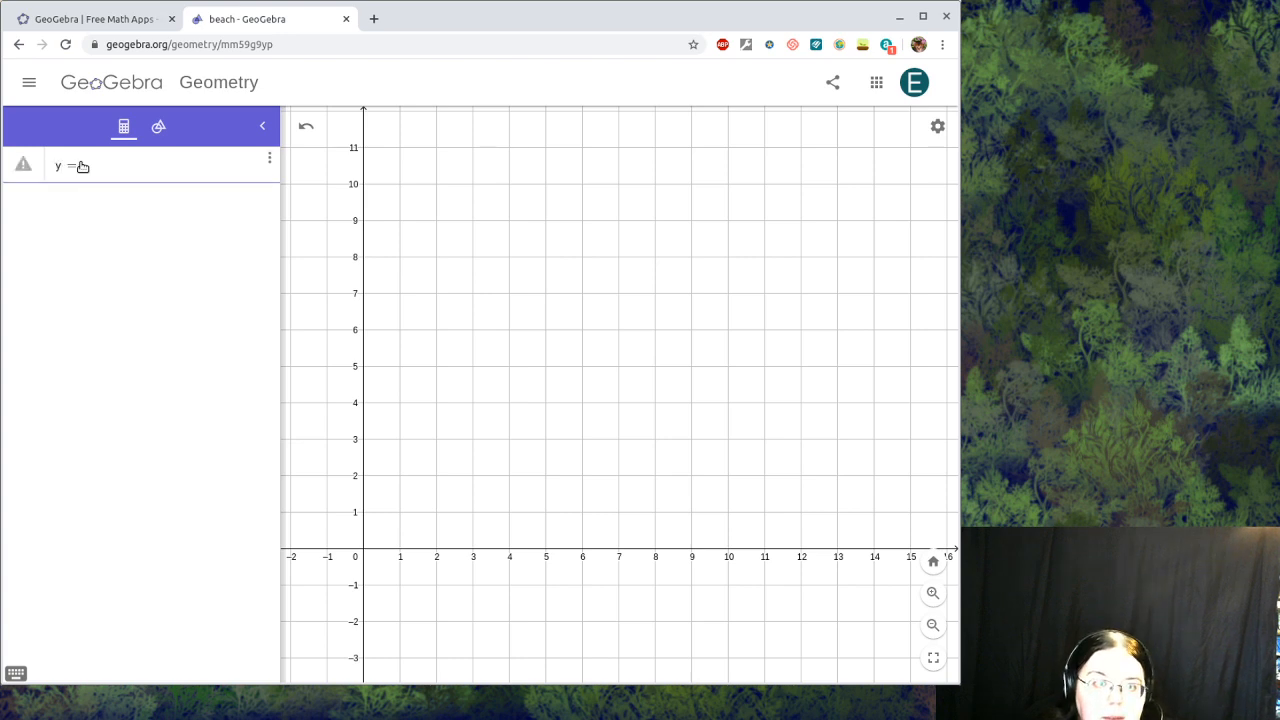
type("0")
key("Return")
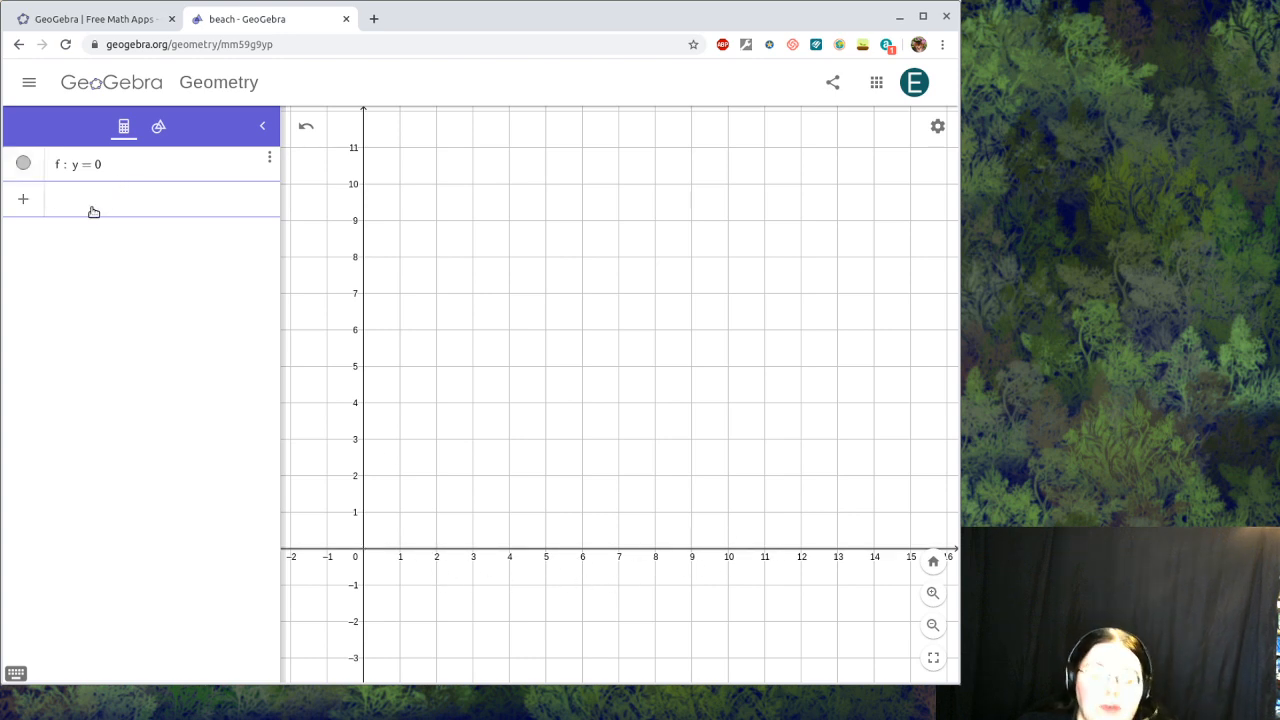
type("y = ")
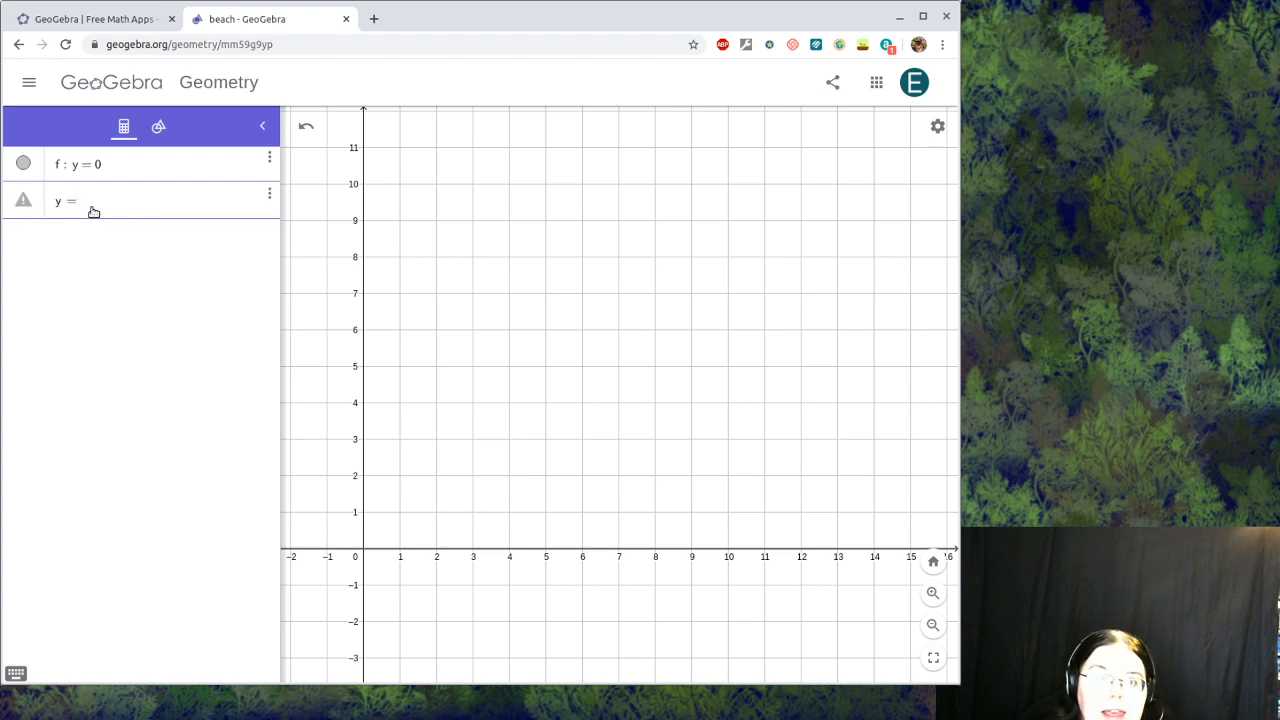
type("10")
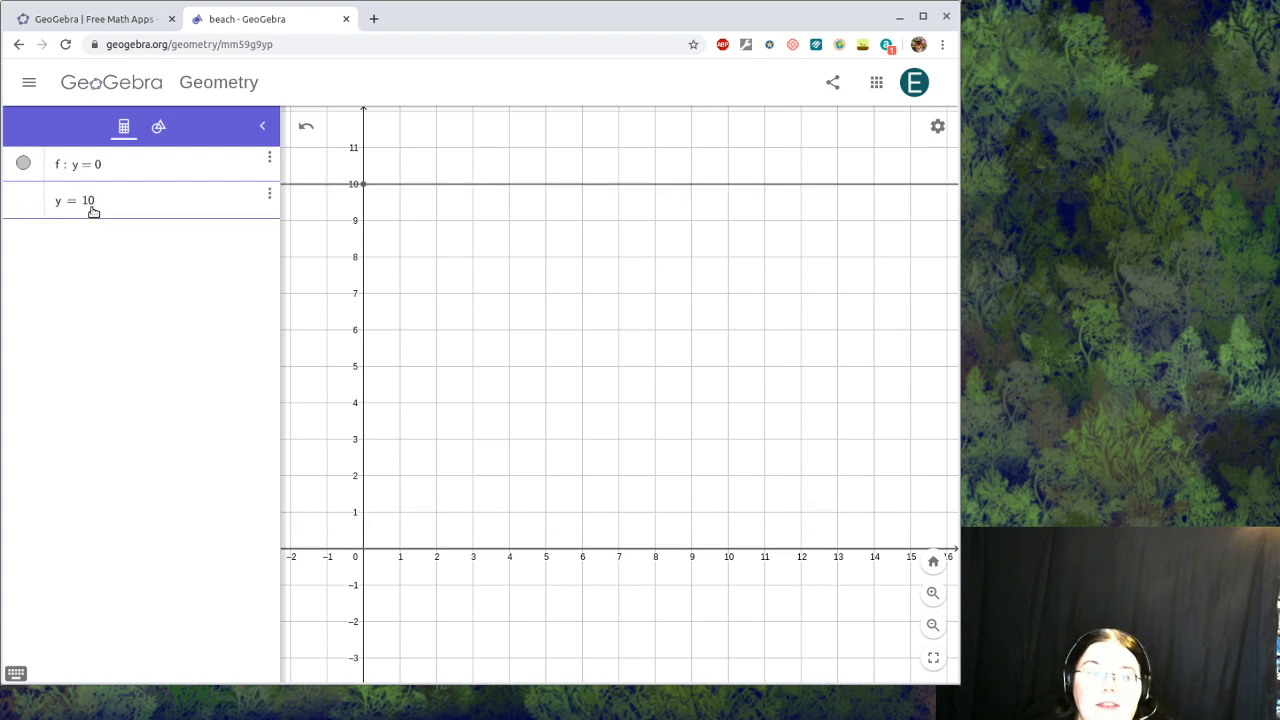
key("Return")
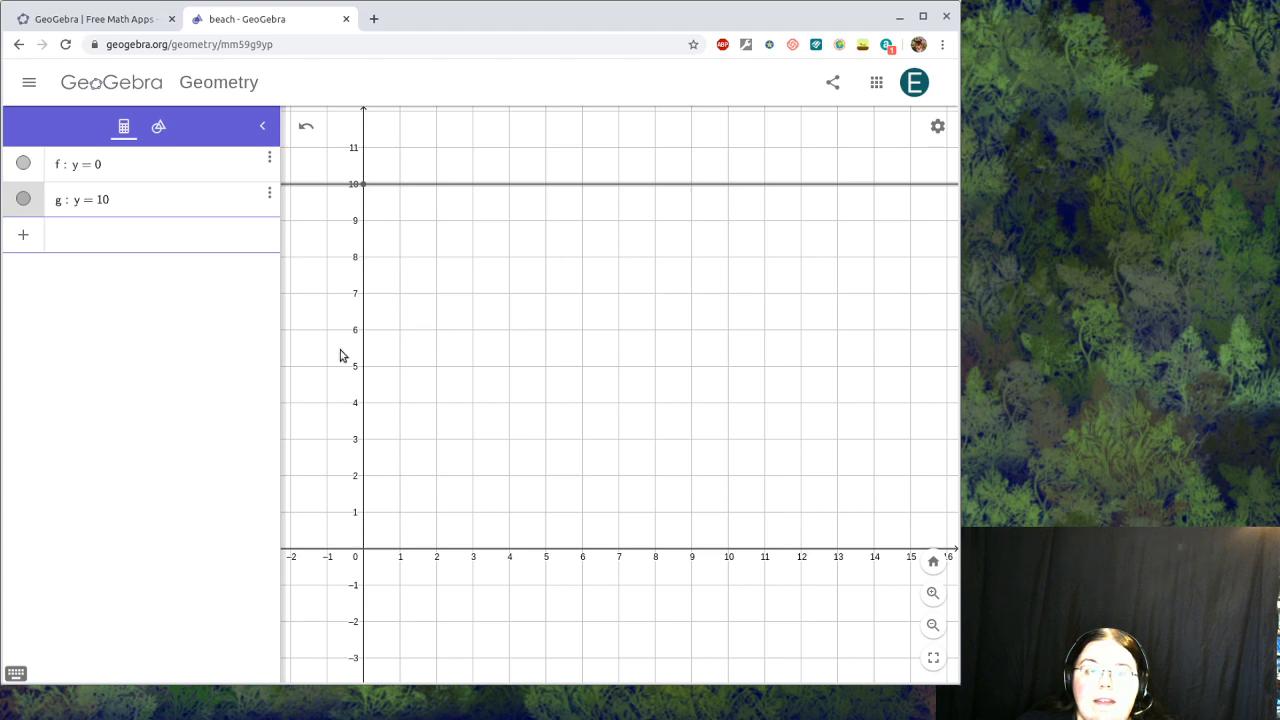
Step: Add the vertical lines x = 0 and x = 15
left_click(103, 241)
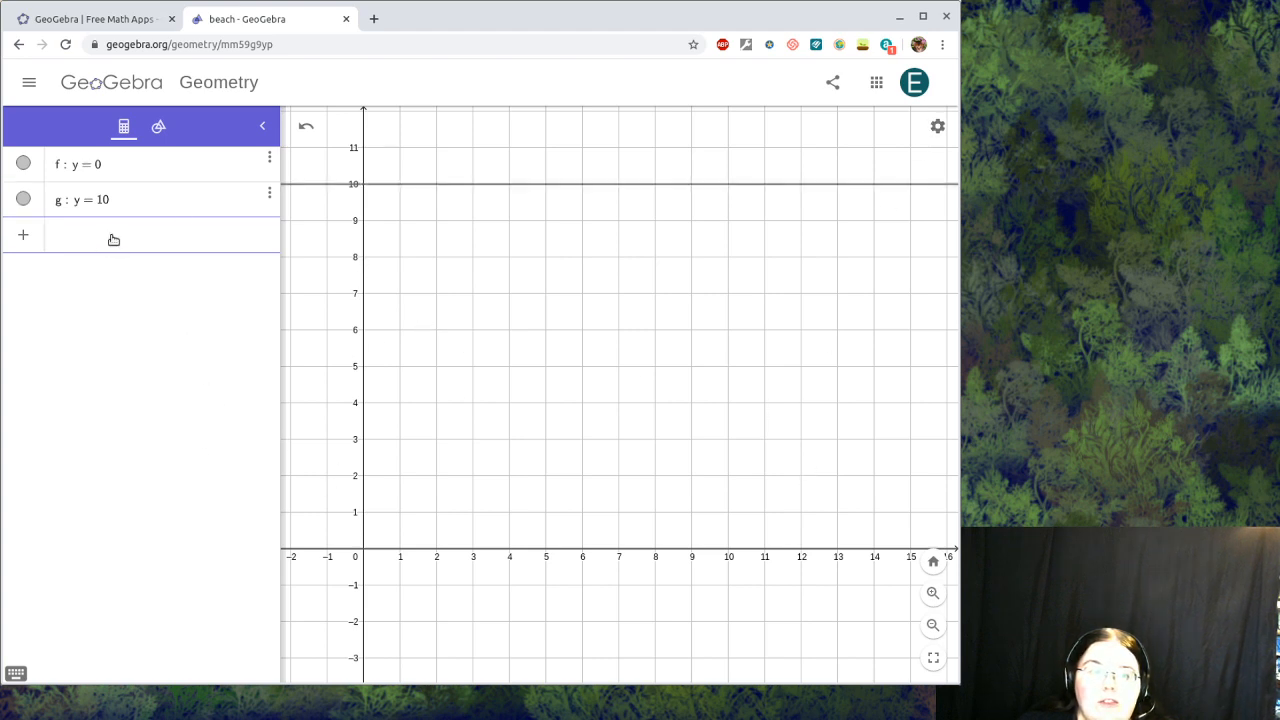
type("x ")
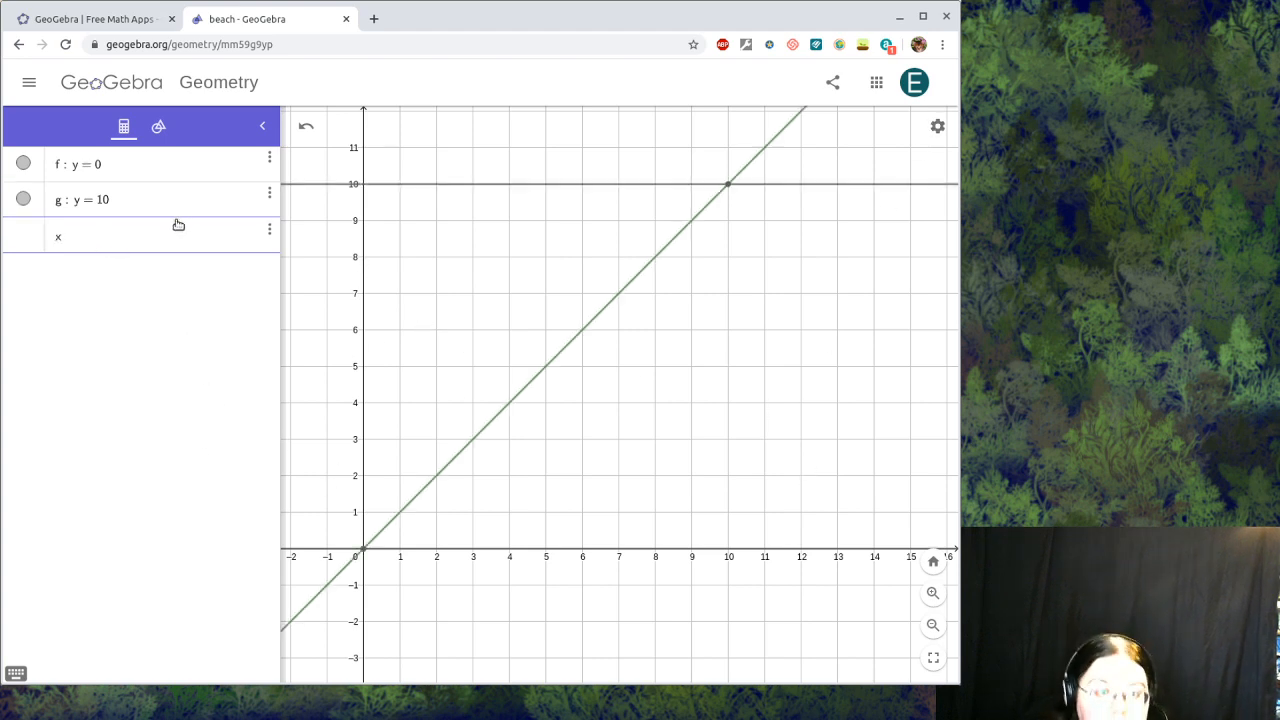
type("= ")
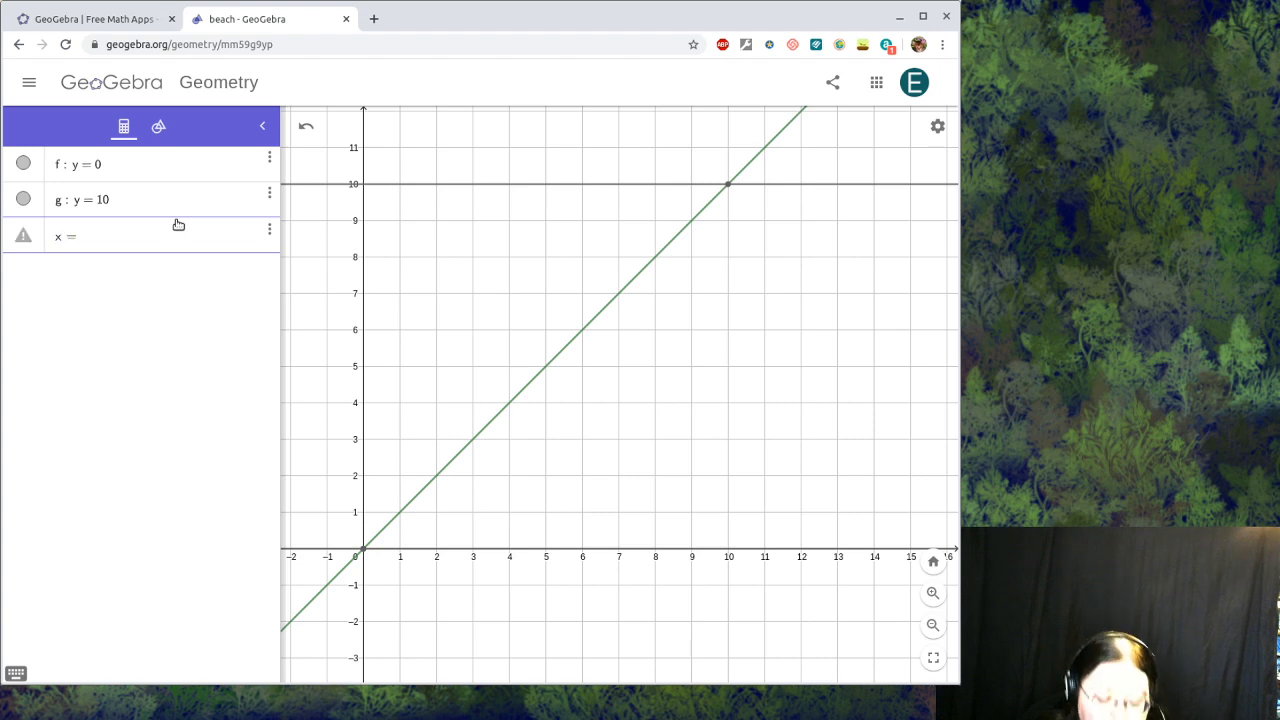
type("0")
key("Return")
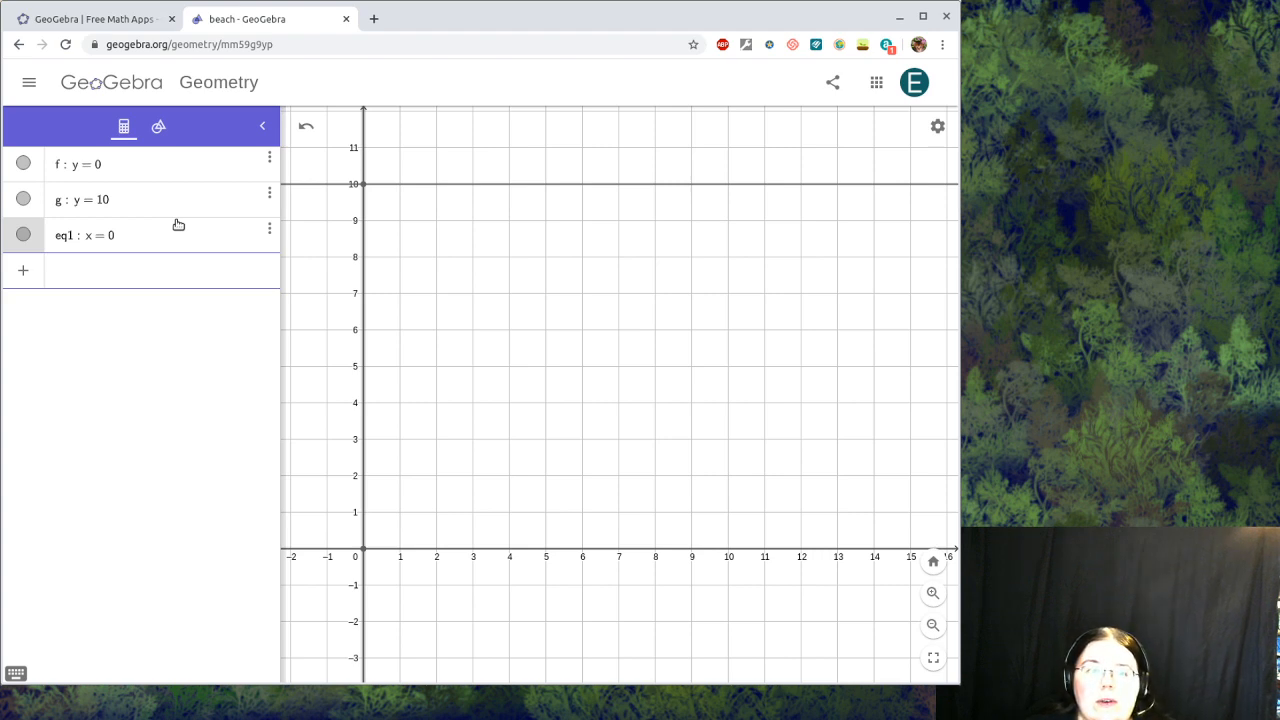
left_click(305, 127)
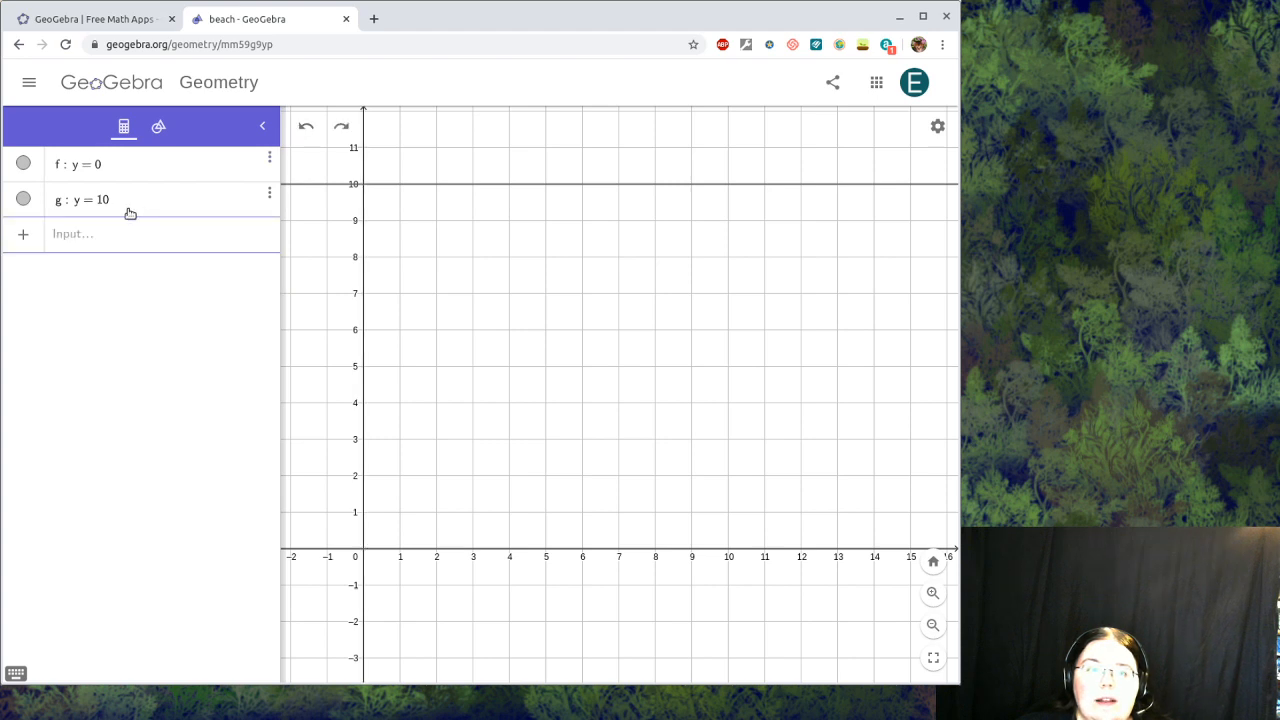
left_click(341, 127)
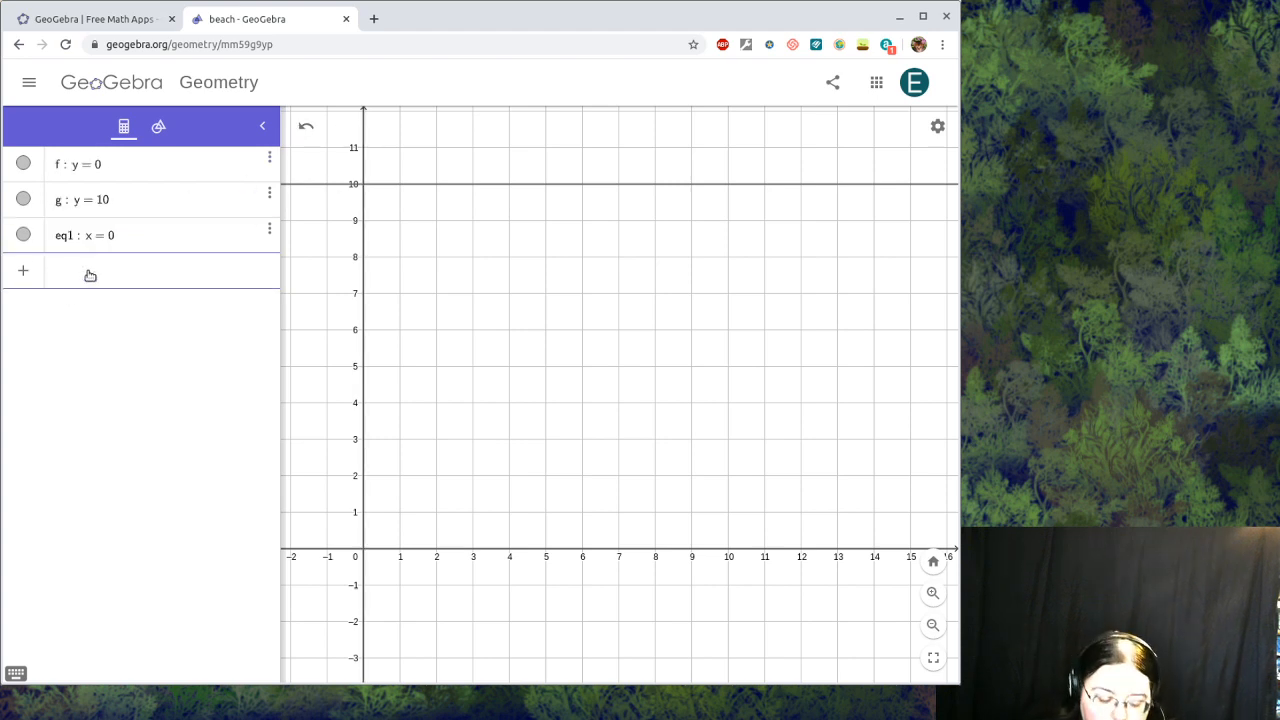
type("x = 15")
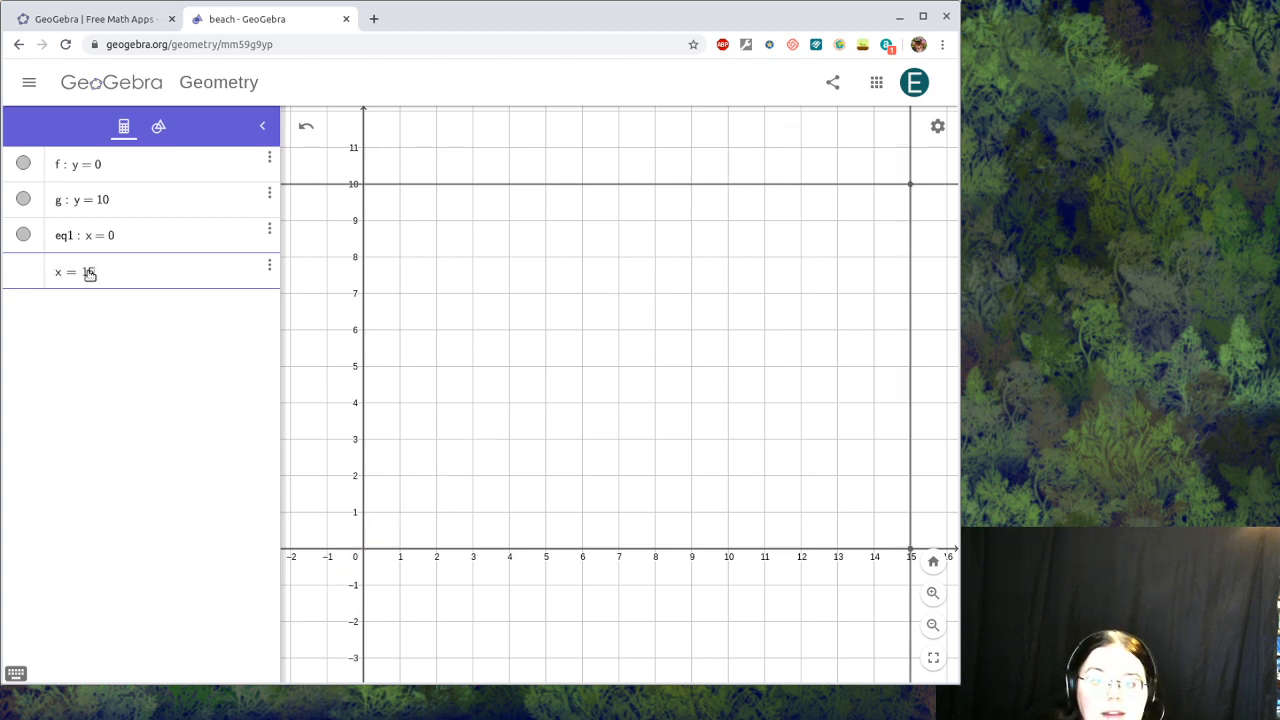
key("Return")
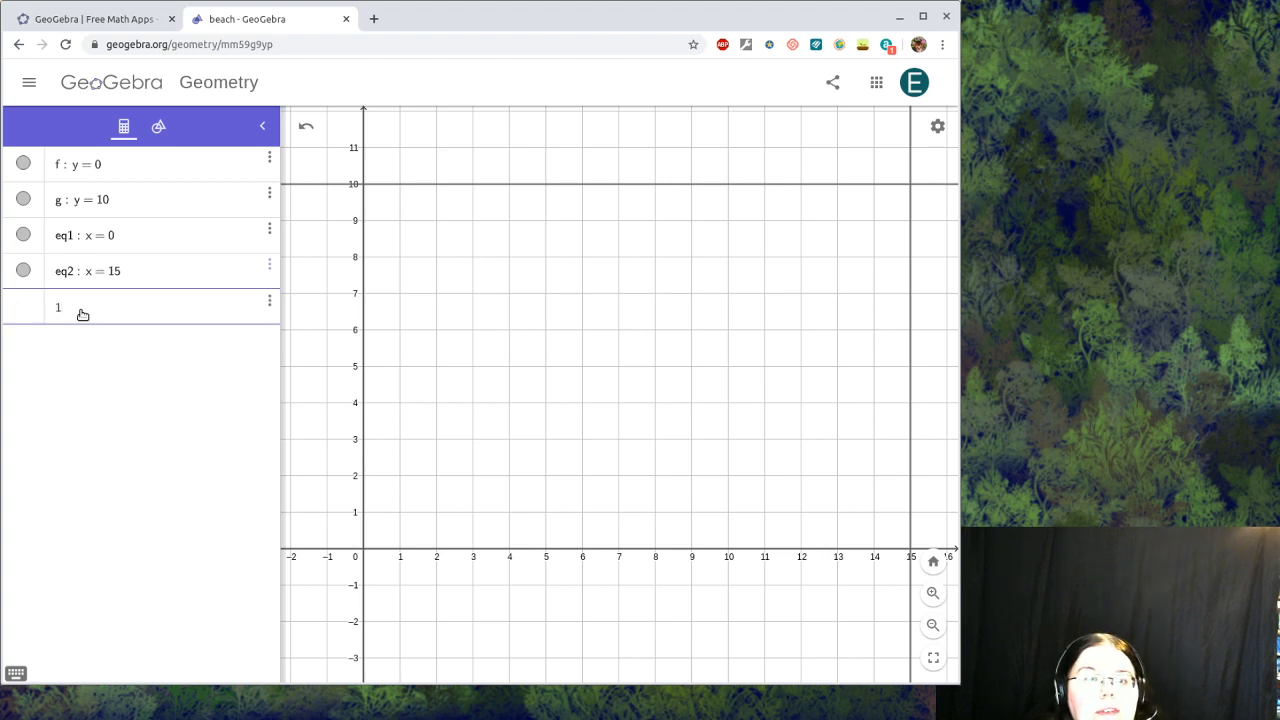
Step: Create sliders a and b
key("Return")
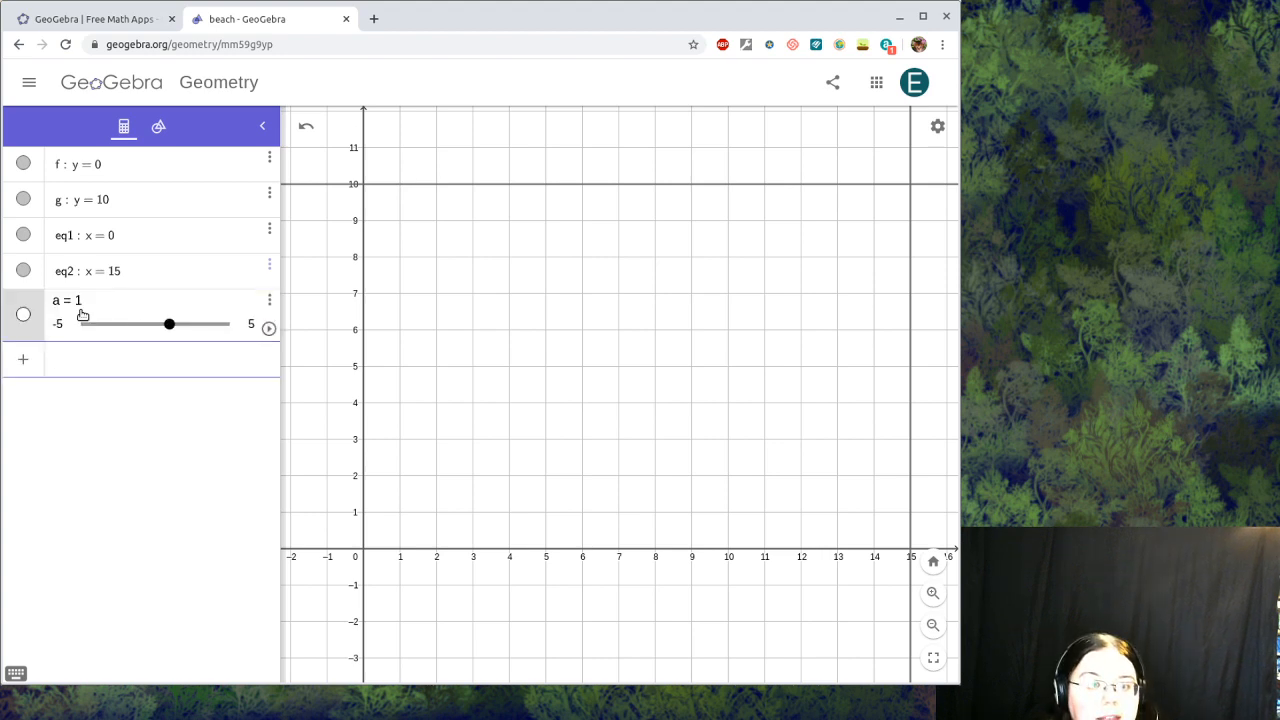
type("b")
key("Return")
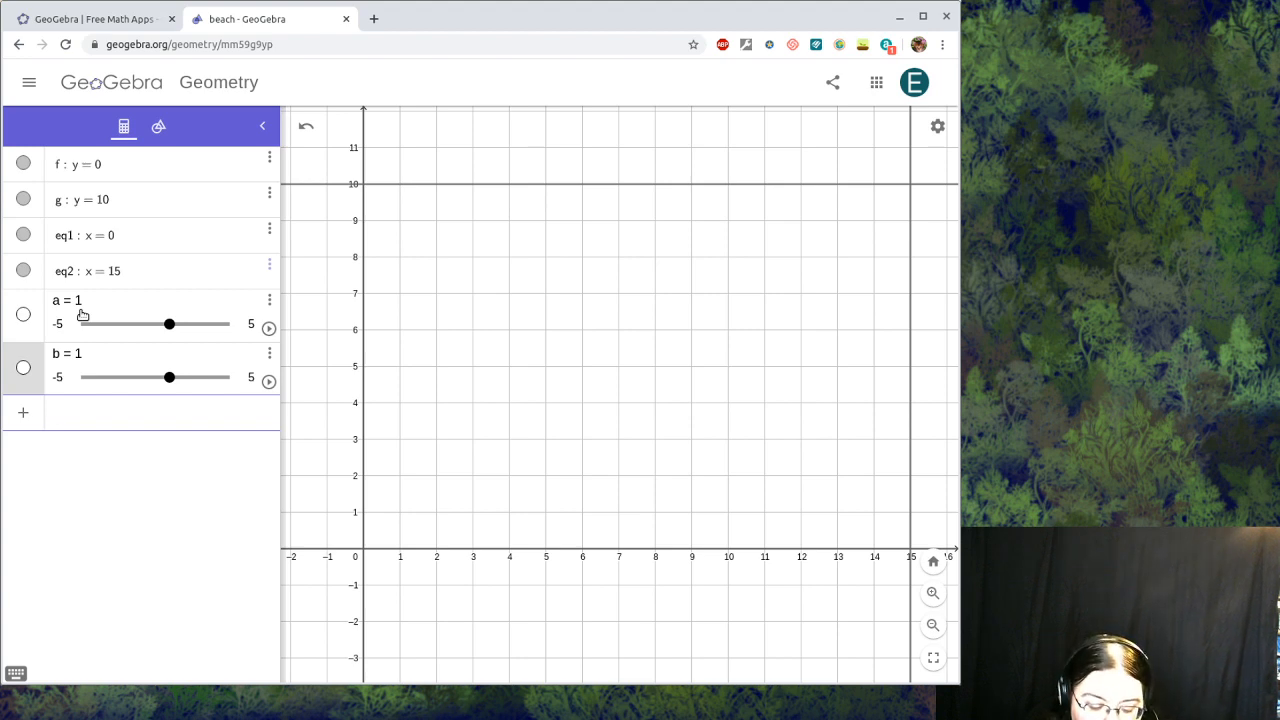
Step: Add lines y = a and y = b, then set slider a to 2
type("y=a")
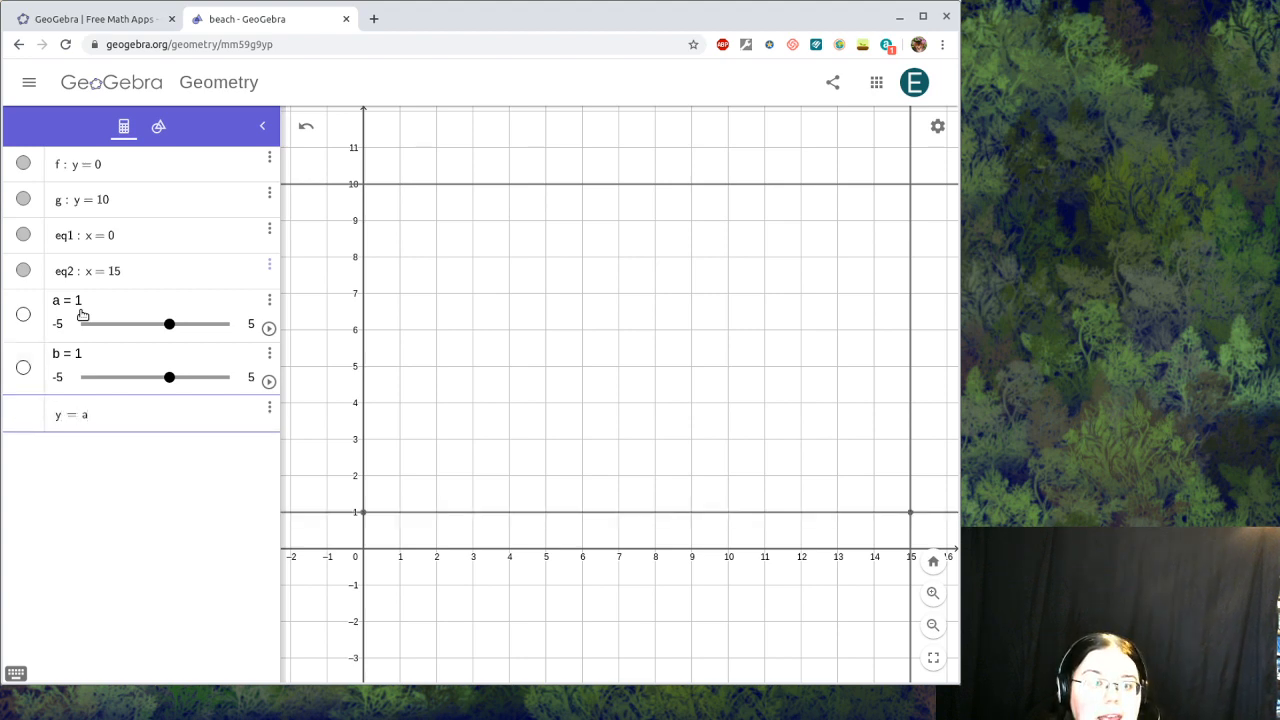
key("Return")
type("y=b")
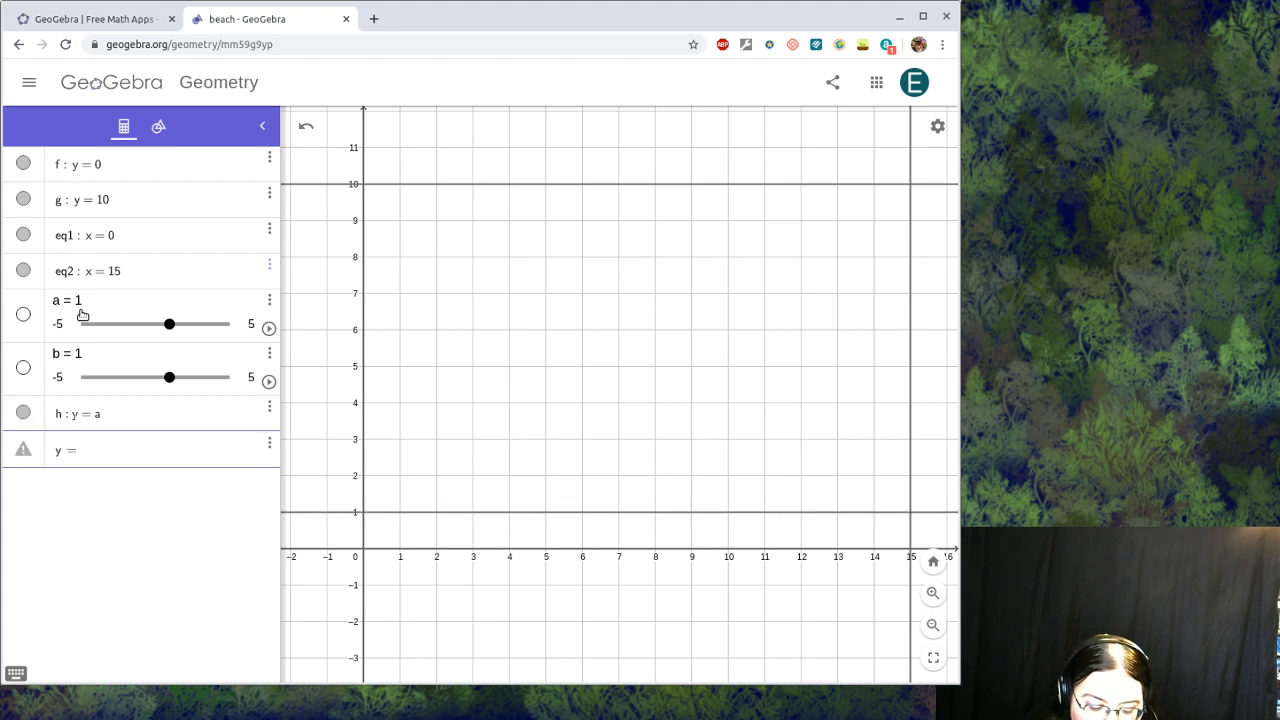
key("Return")
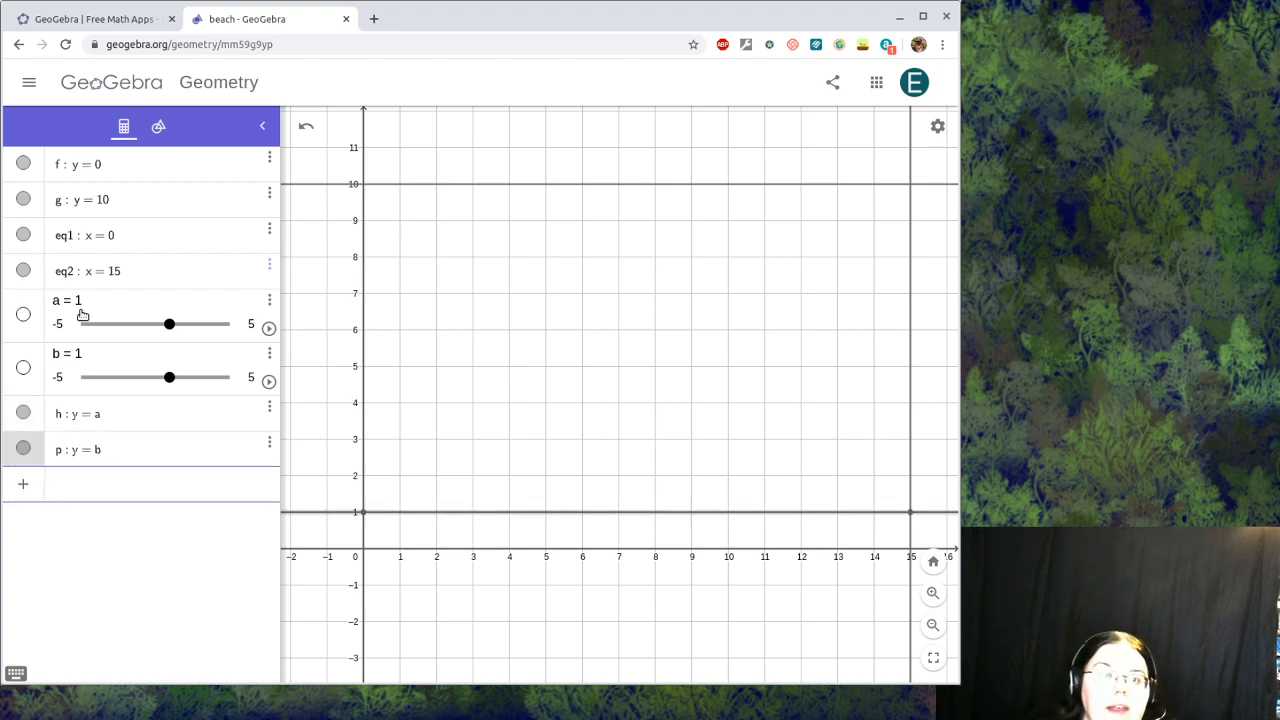
mouse_move(169, 324)
left_mouse_down()
mouse_move(100, 336)
mouse_move(240, 329)
mouse_move(146, 337)
mouse_move(186, 337)
left_mouse_up()
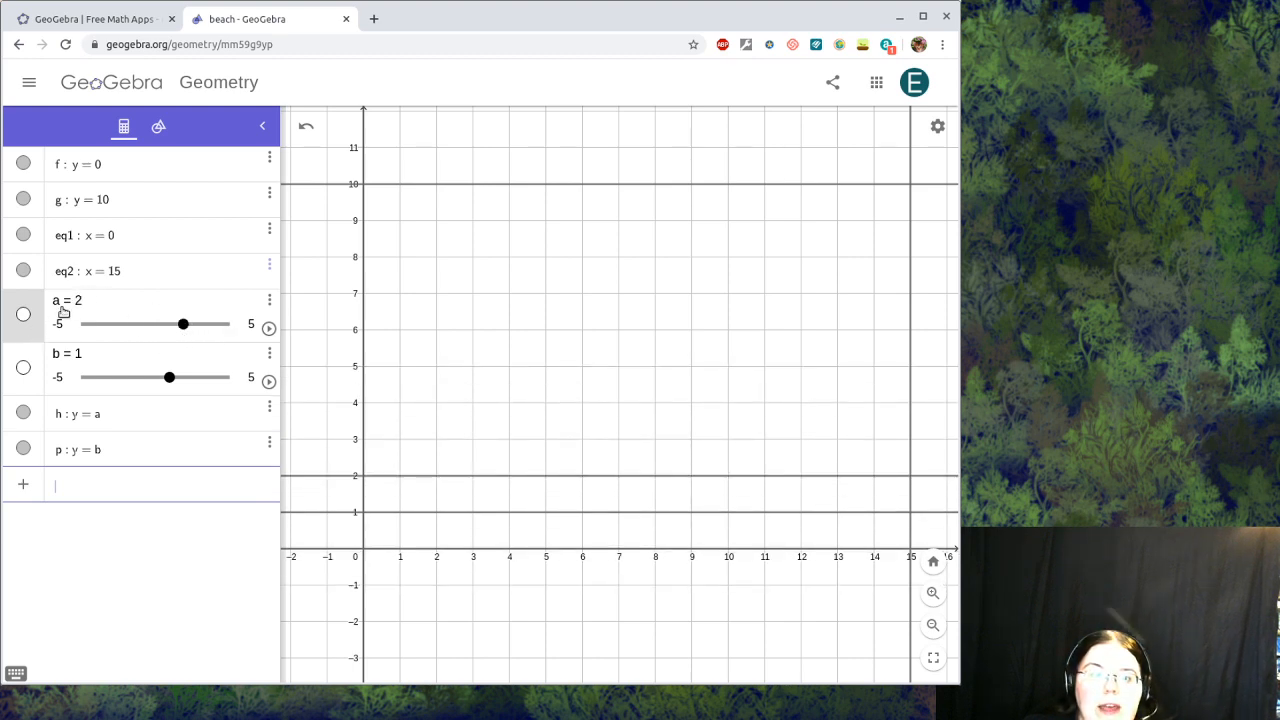
right_click(63, 307)
Step: Set slider a's range to Min 0 and Max 10, then try a = 1.6
left_click(114, 390)
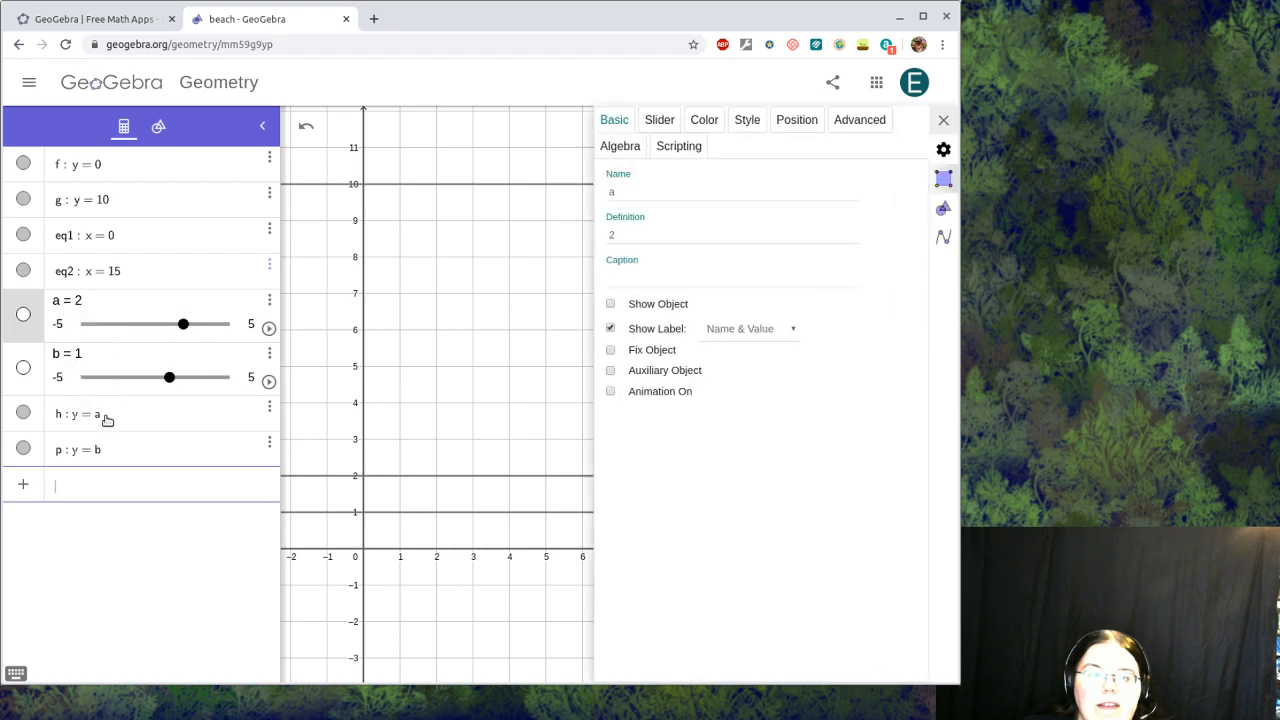
left_click(657, 122)
left_click_drag(633, 184, 604, 212)
type("0")
left_click(624, 215)
type("10")
key("Return")
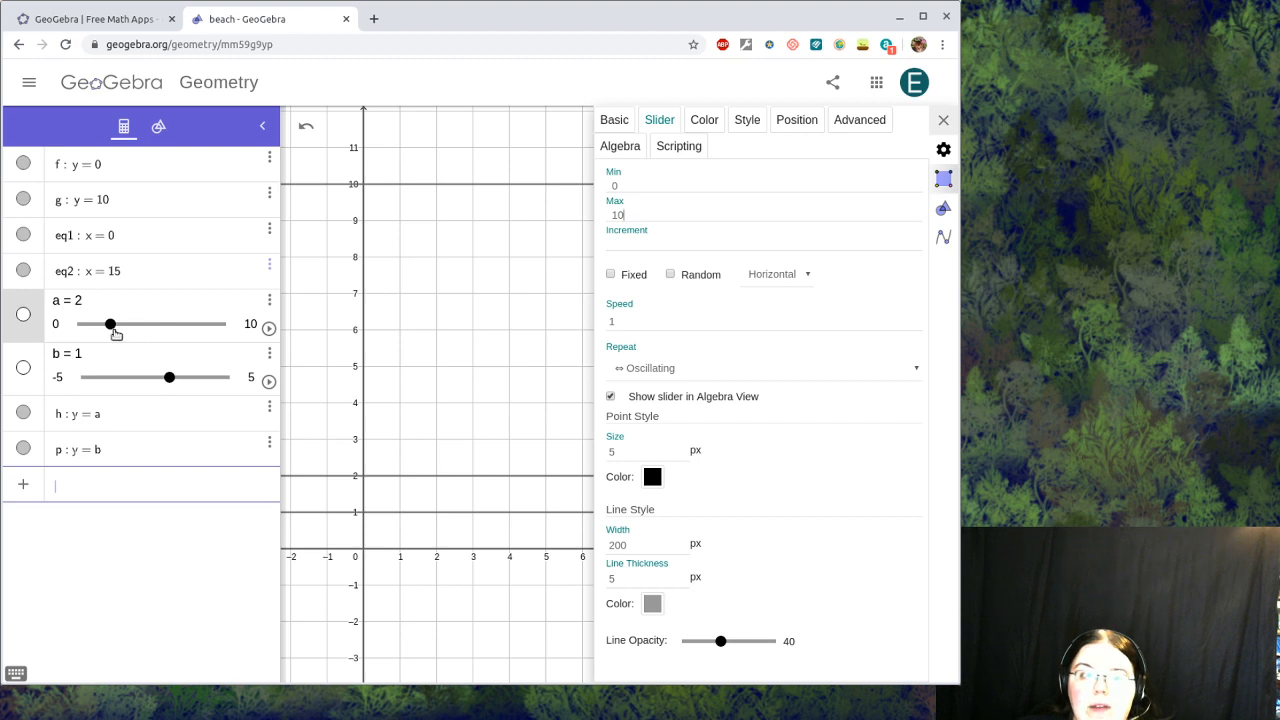
mouse_move(112, 327)
left_mouse_down()
mouse_move(82, 328)
mouse_move(240, 328)
mouse_move(135, 328)
left_mouse_up()
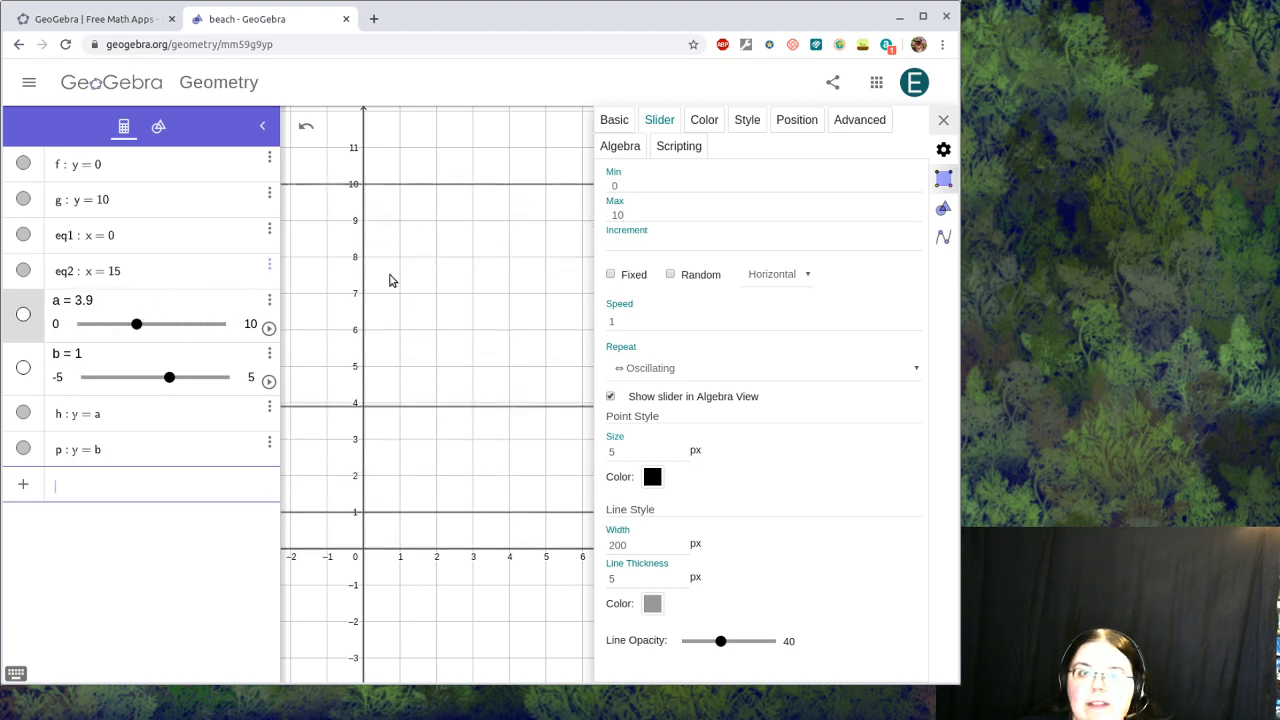
Step: Set slider b's range to Min 0 and Max 10 as well
left_click(79, 356)
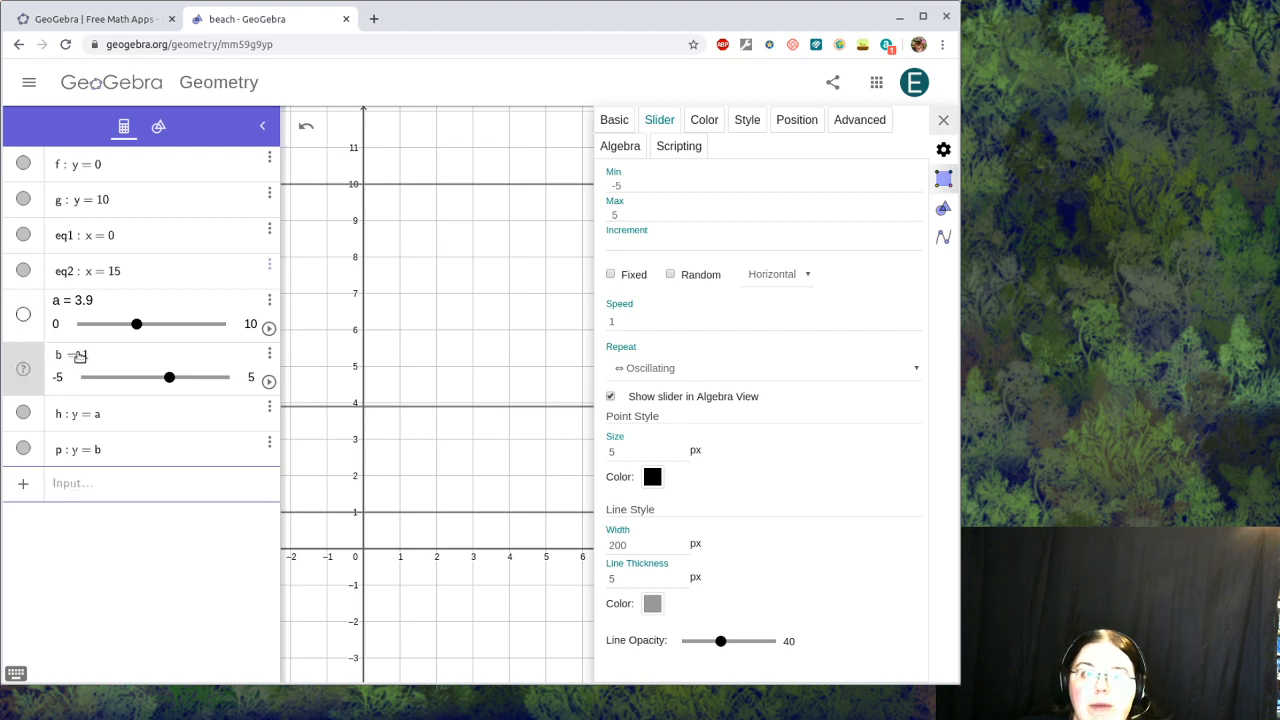
left_click(651, 189)
type("0")
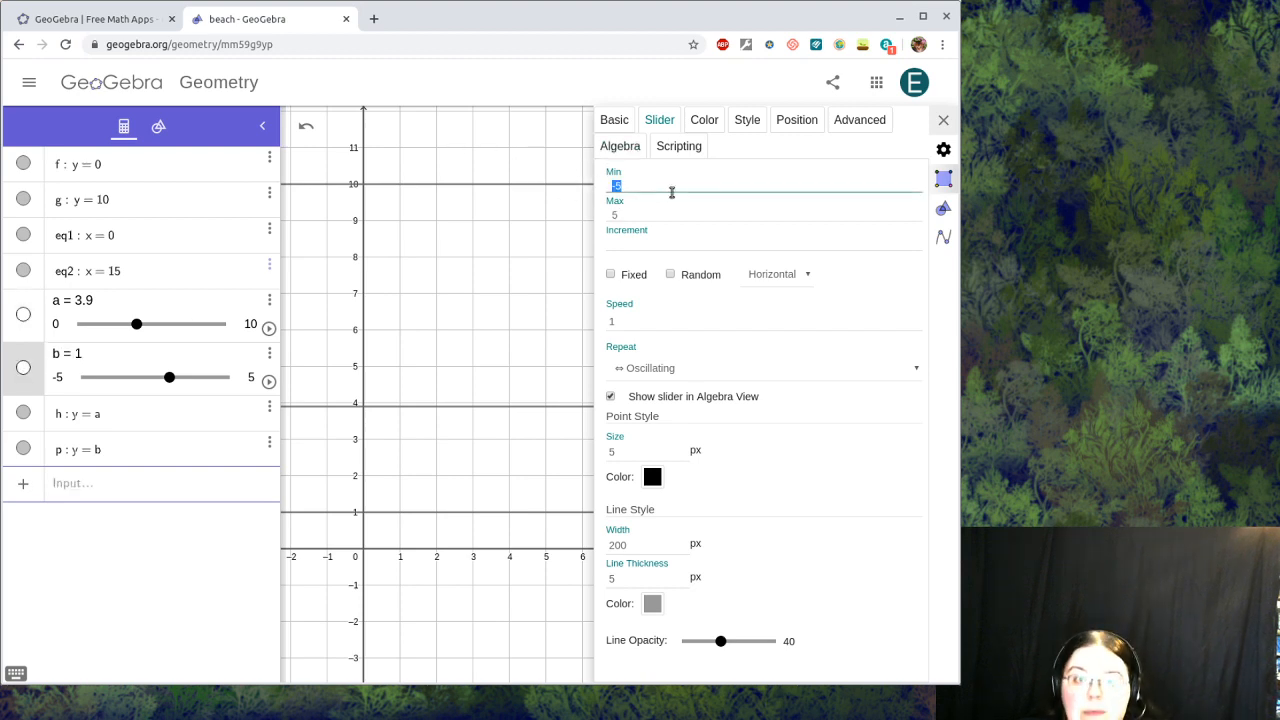
left_click(630, 214)
type("1")
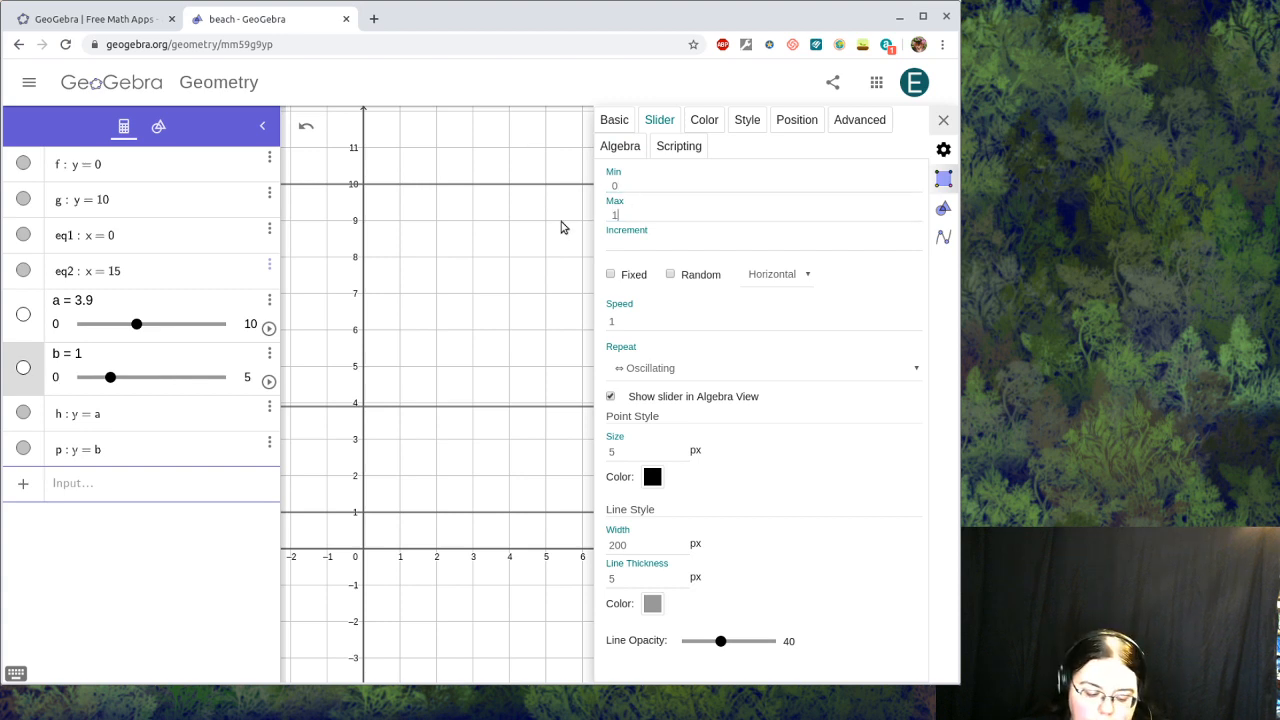
type("0")
key("Return")
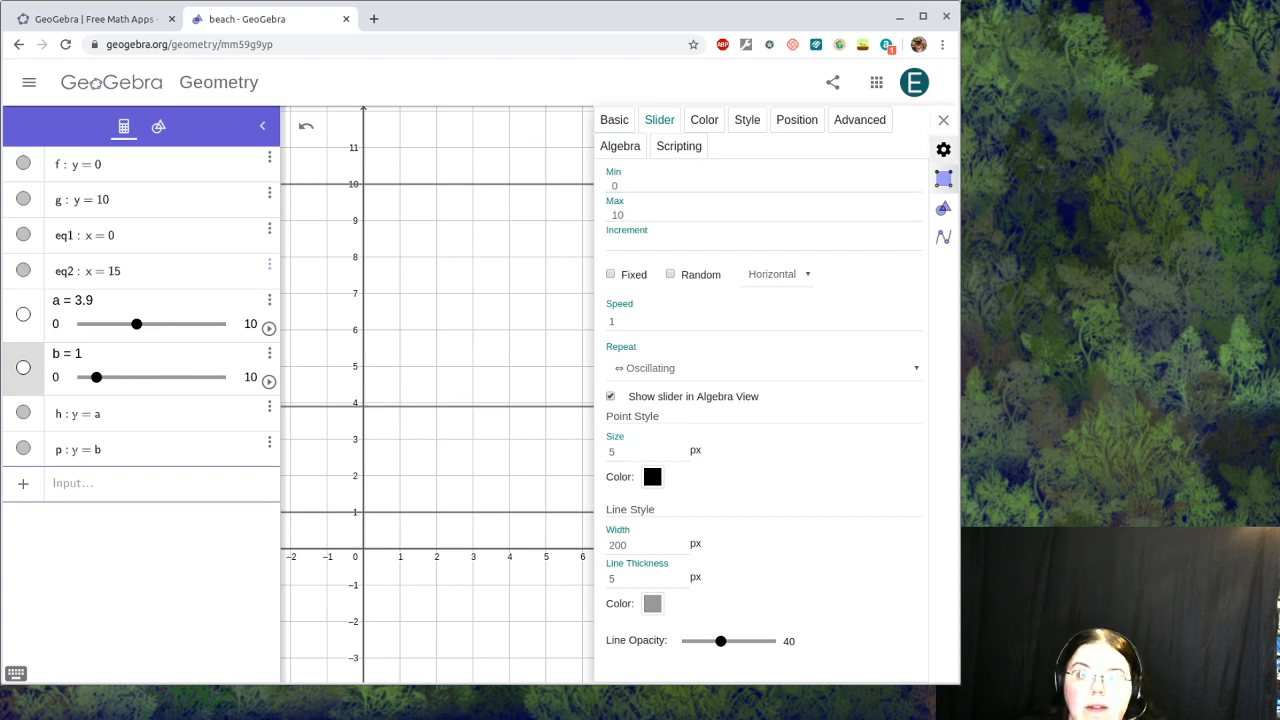
left_click(943, 120)
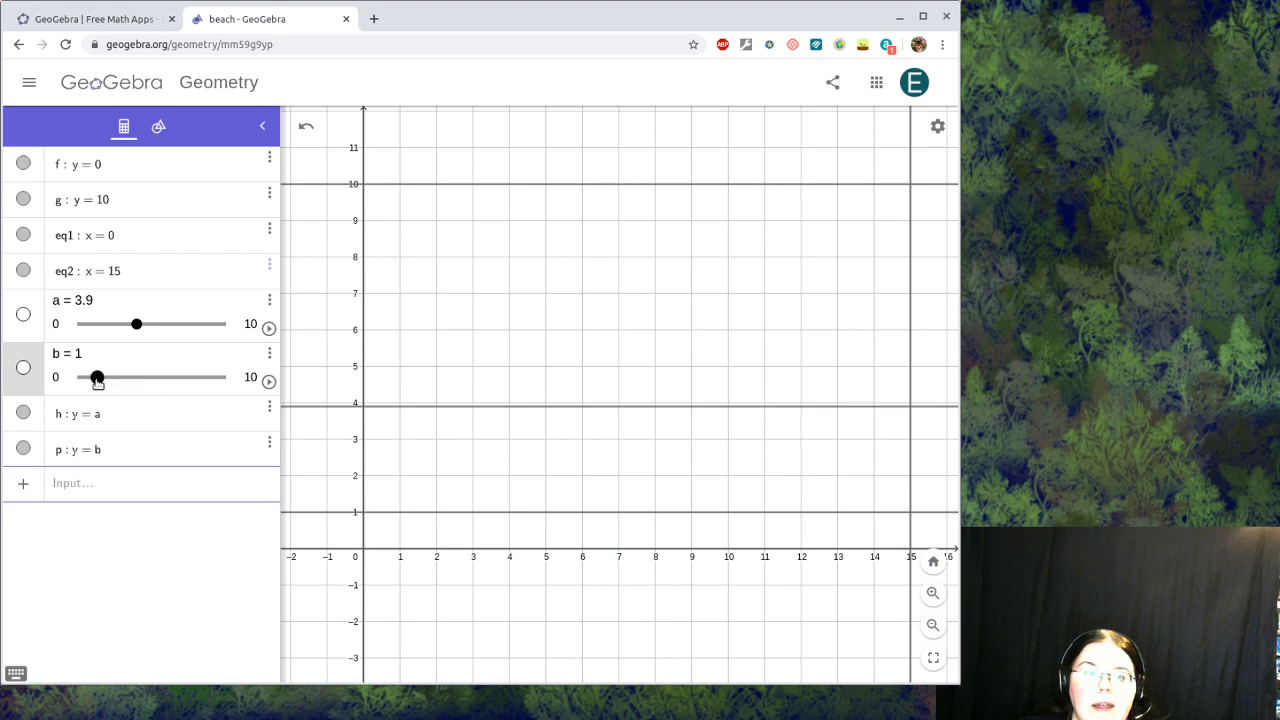
Step: Drag the sliders to a = 3.4 and b = 6.5
left_click_drag(97, 380, 193, 380)
left_click_drag(136, 324, 111, 326)
mouse_move(190, 378)
left_mouse_down()
mouse_move(160, 383)
mouse_move(173, 382)
left_mouse_up()
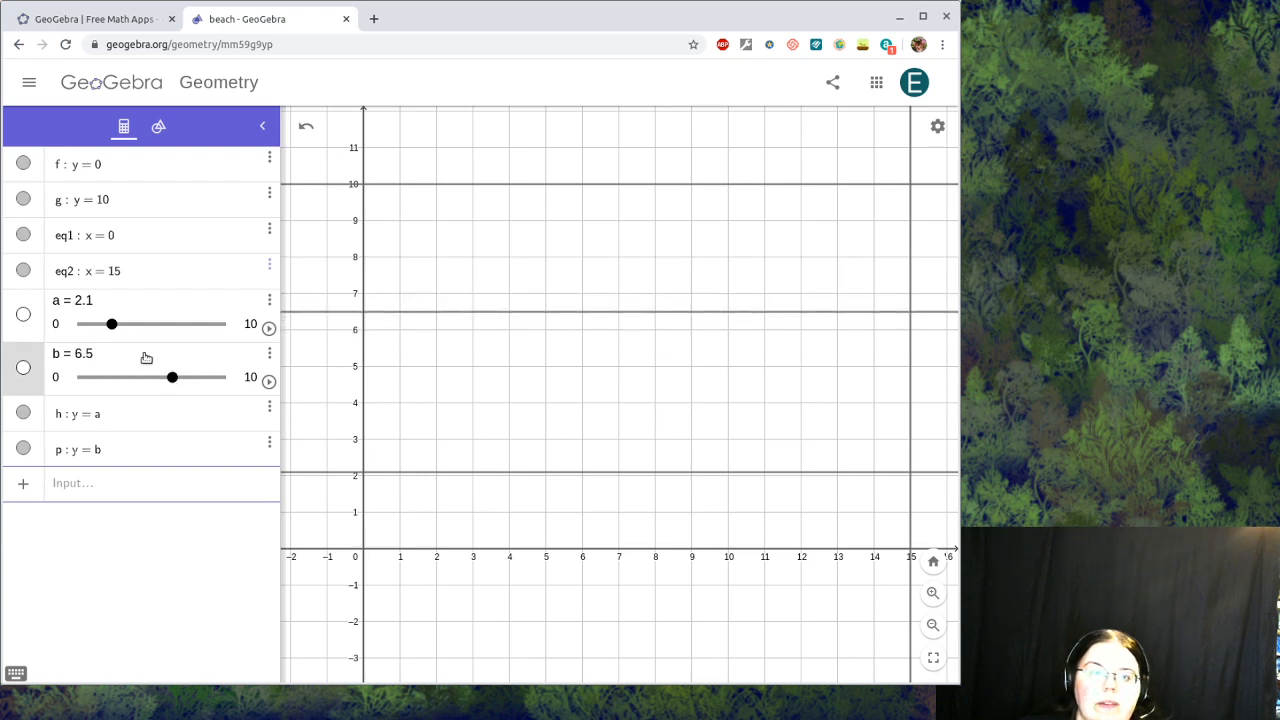
left_click_drag(111, 326, 130, 340)
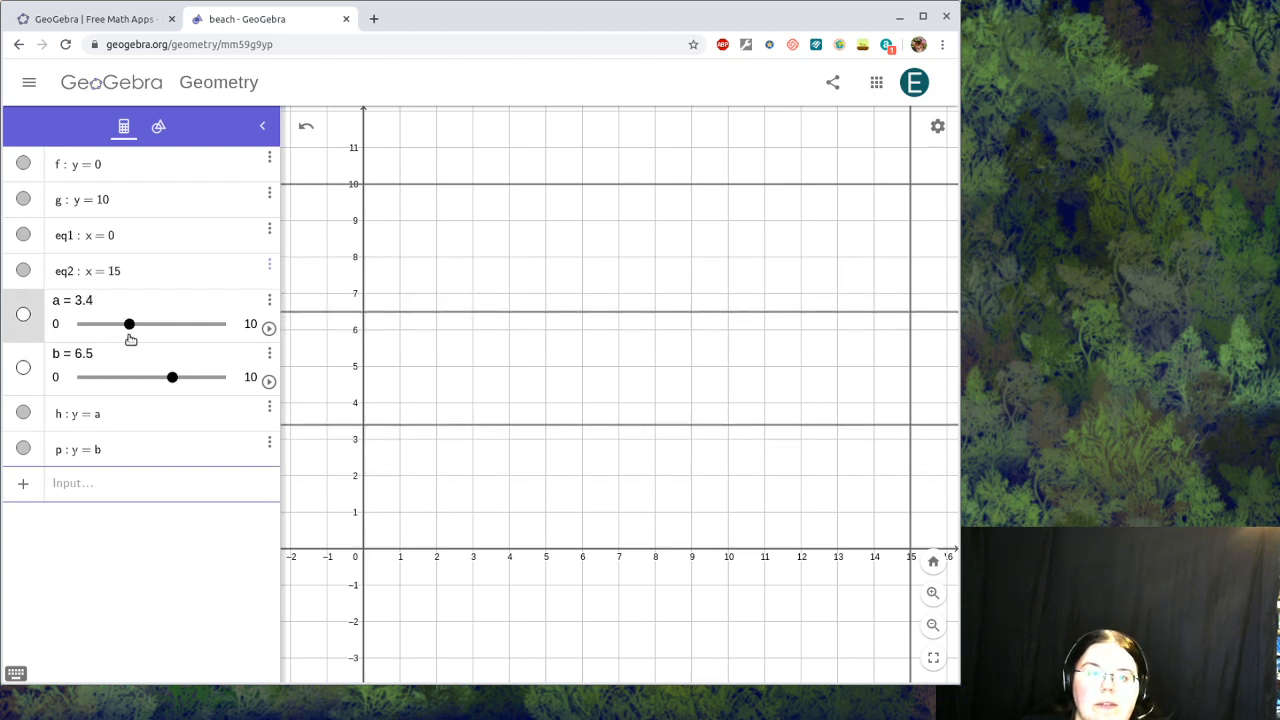
Step: With the Point tool, place A at the origin and B where line h meets x = 0
left_click(160, 128)
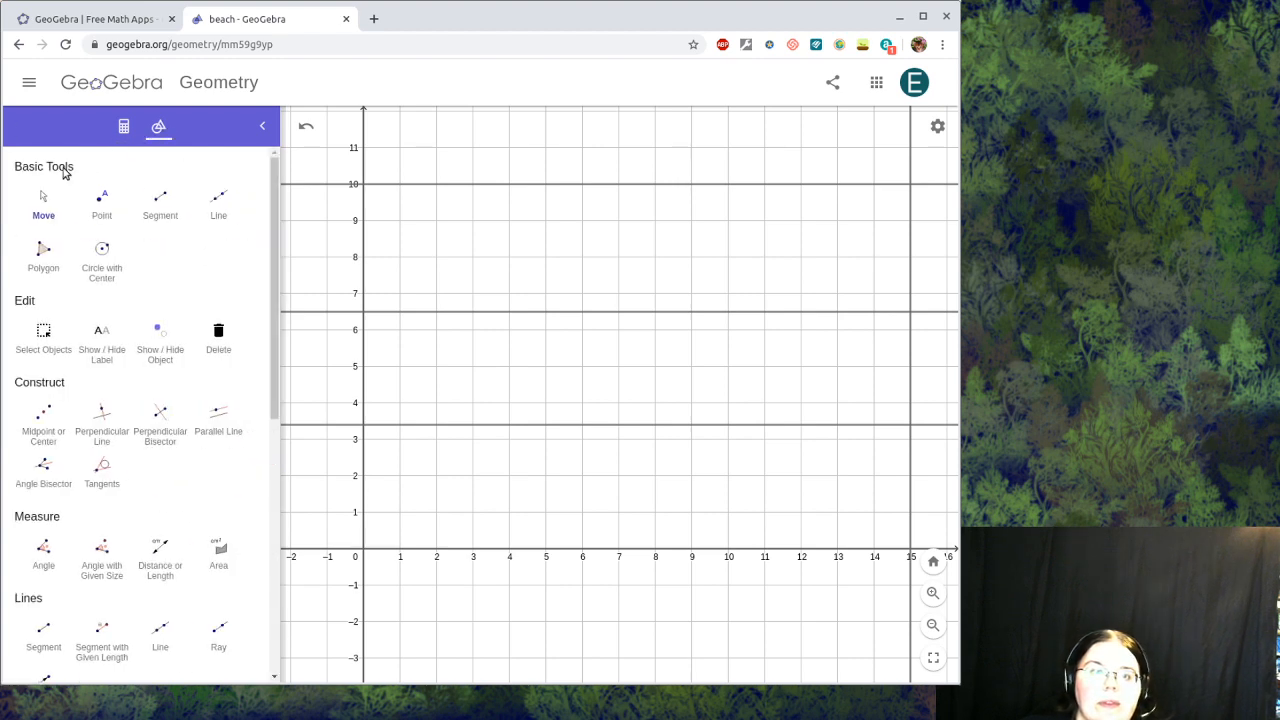
left_click(102, 203)
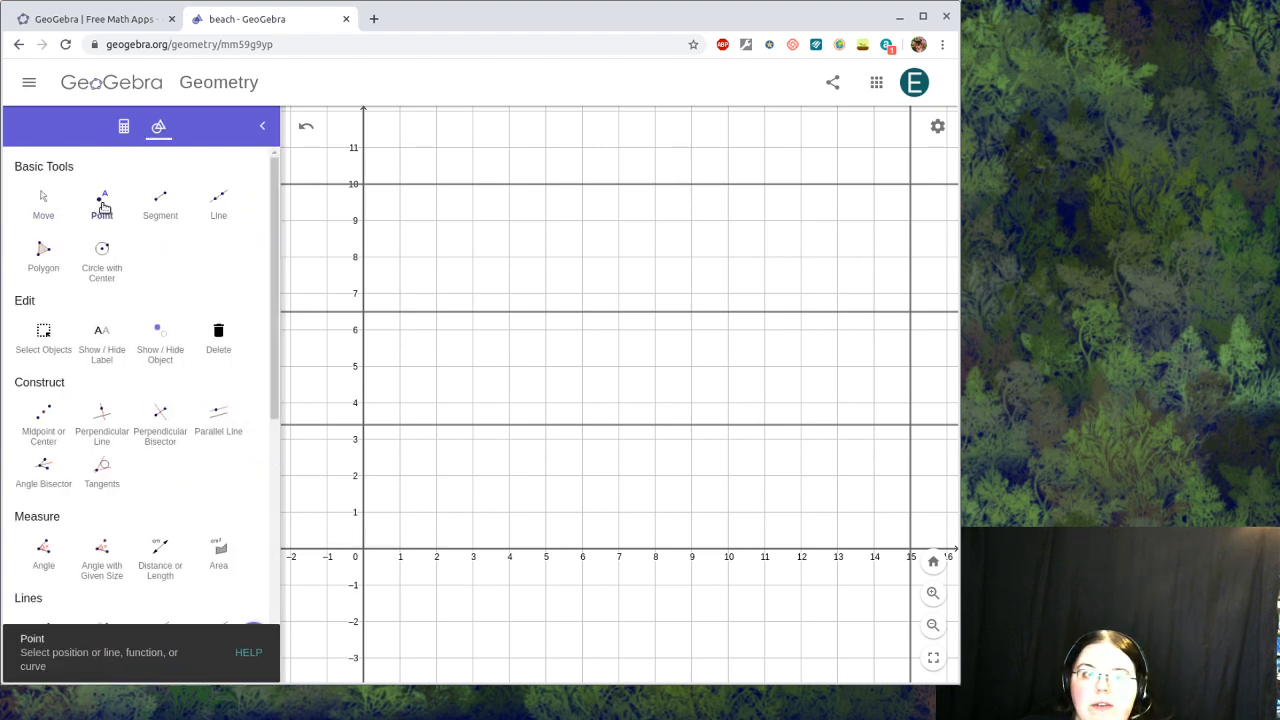
left_click(364, 555)
left_click(361, 425)
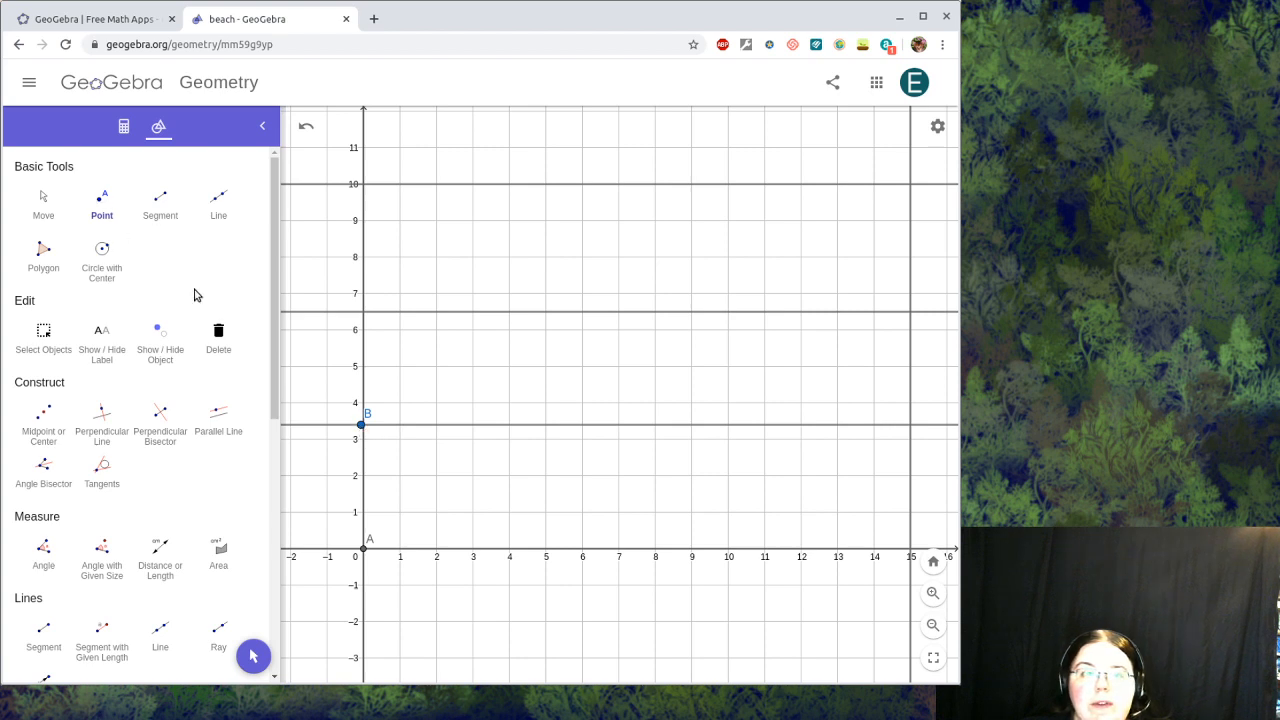
Step: Delete the loose point B that slid off the x = 0 intersection
left_click(46, 205)
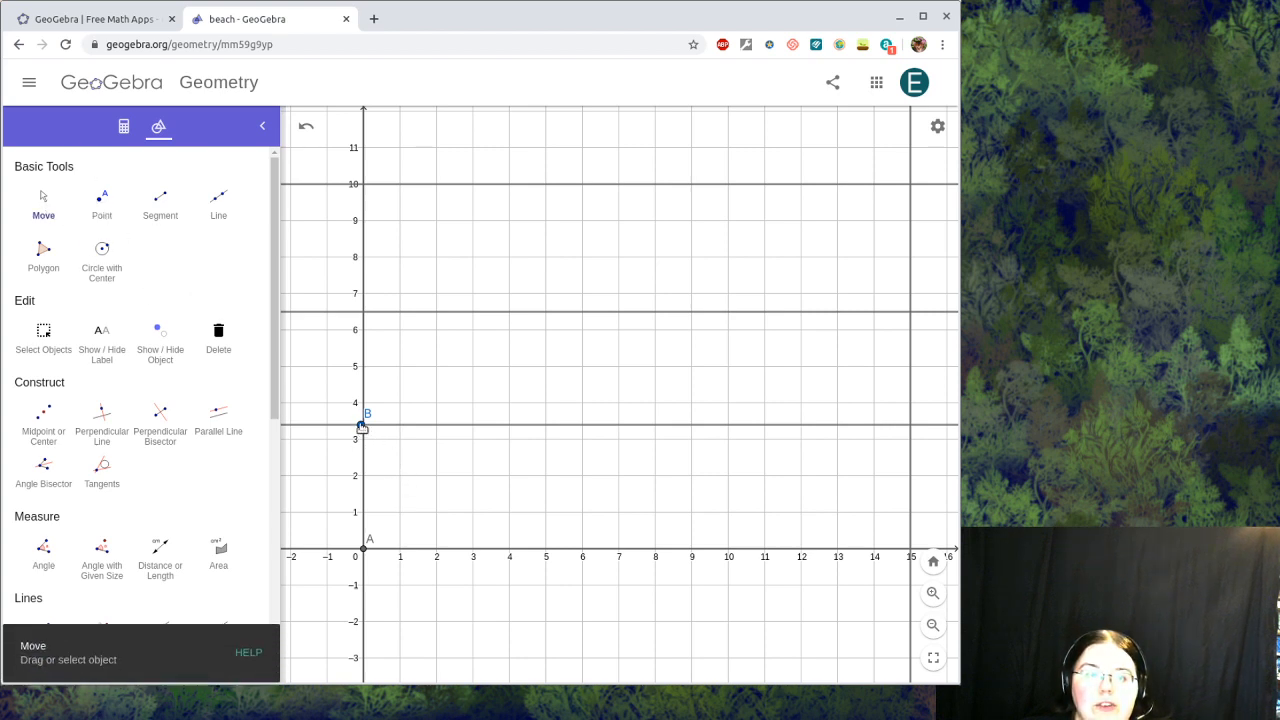
left_click_drag(362, 428, 465, 438)
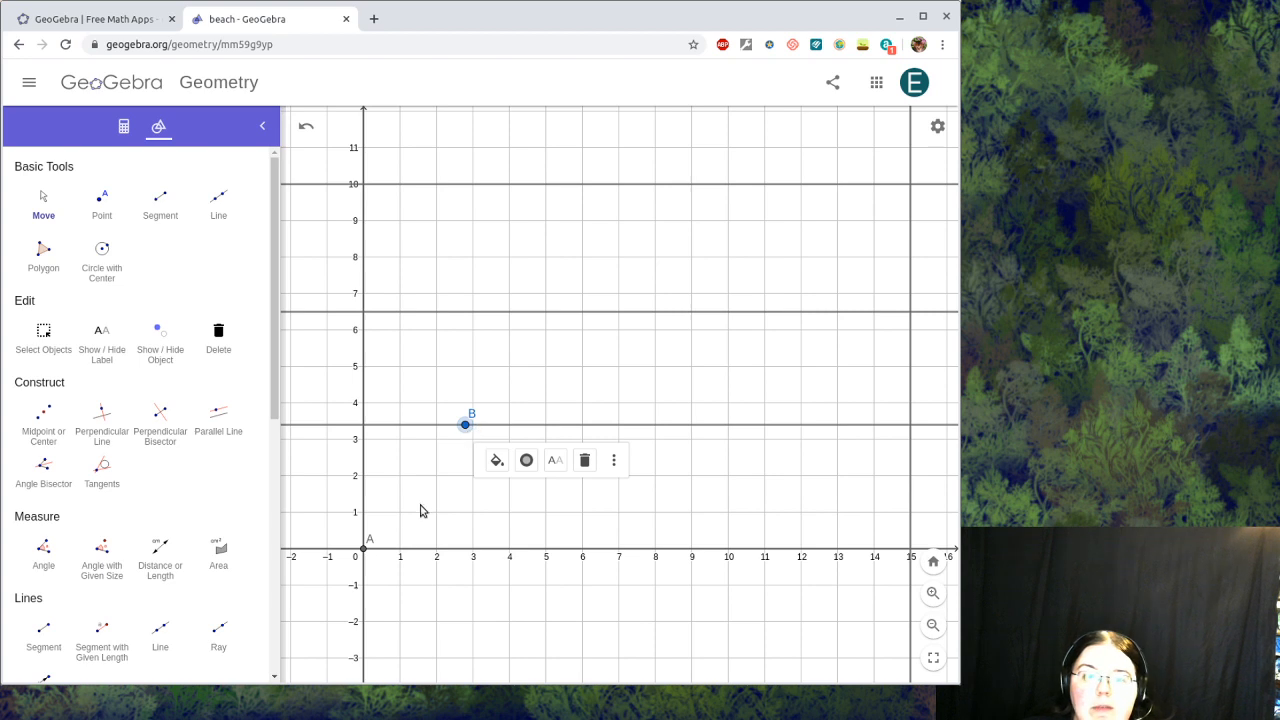
left_click(362, 551)
left_click(369, 555)
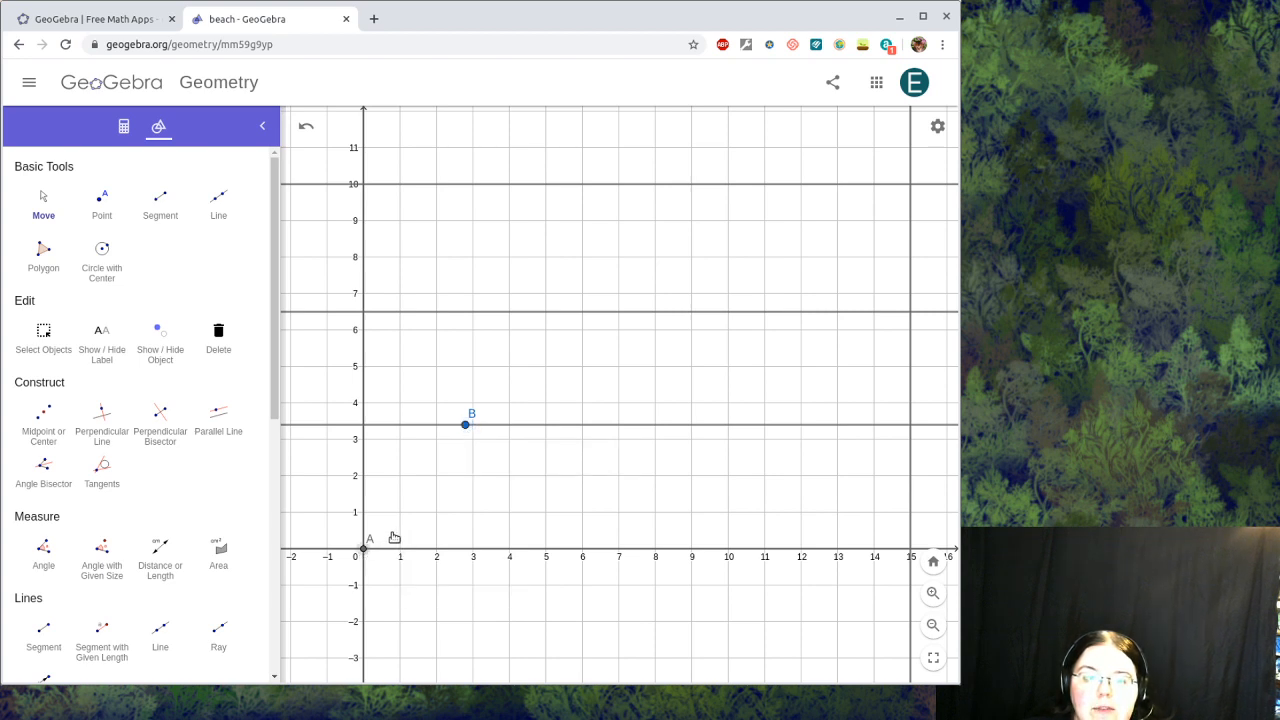
left_click(360, 547)
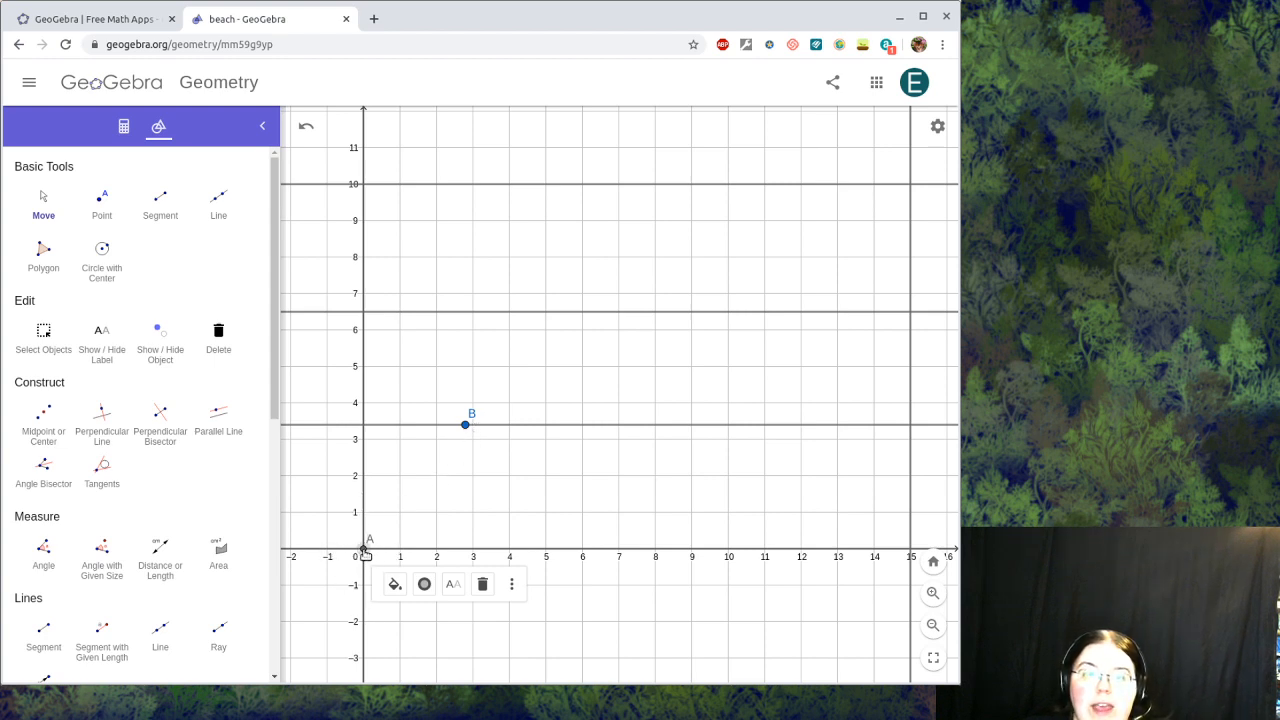
mouse_move(465, 430)
left_mouse_down()
mouse_move(596, 435)
mouse_move(484, 426)
left_mouse_up()
key("Delete")
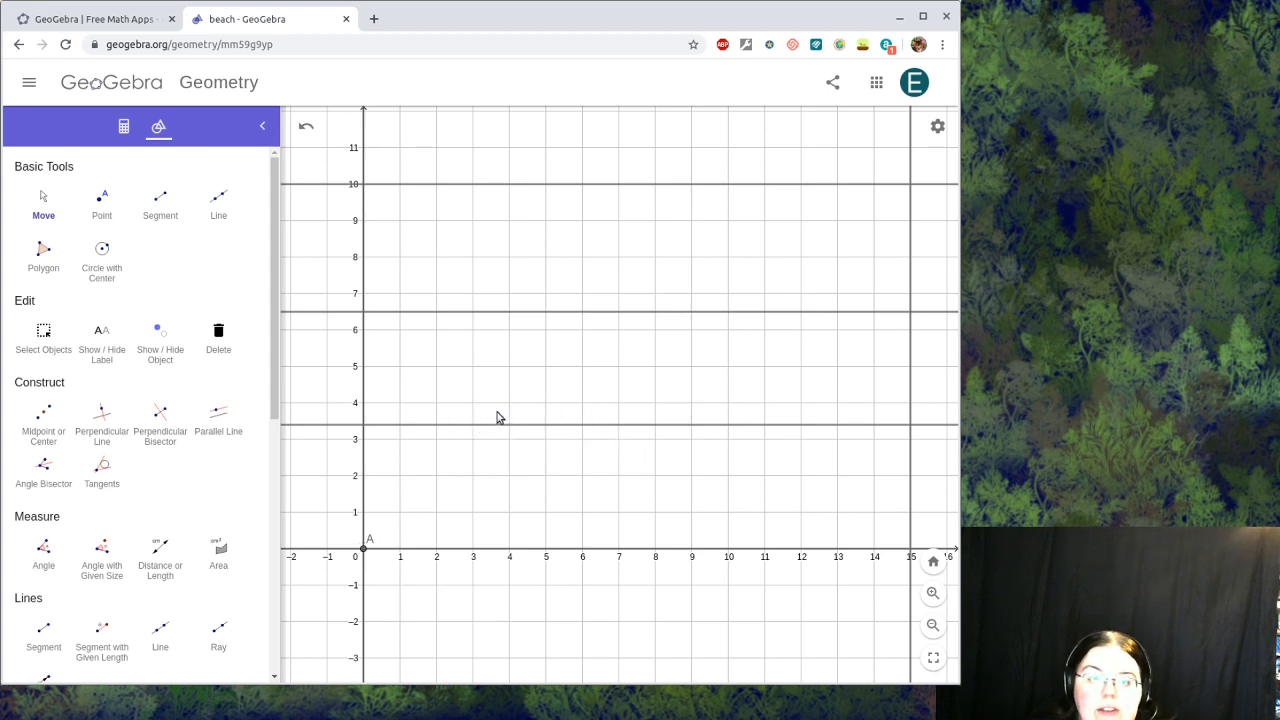
Step: Place B and C on x = 0 at lines h and p, and E where y = 10 meets x = 15
left_click(108, 195)
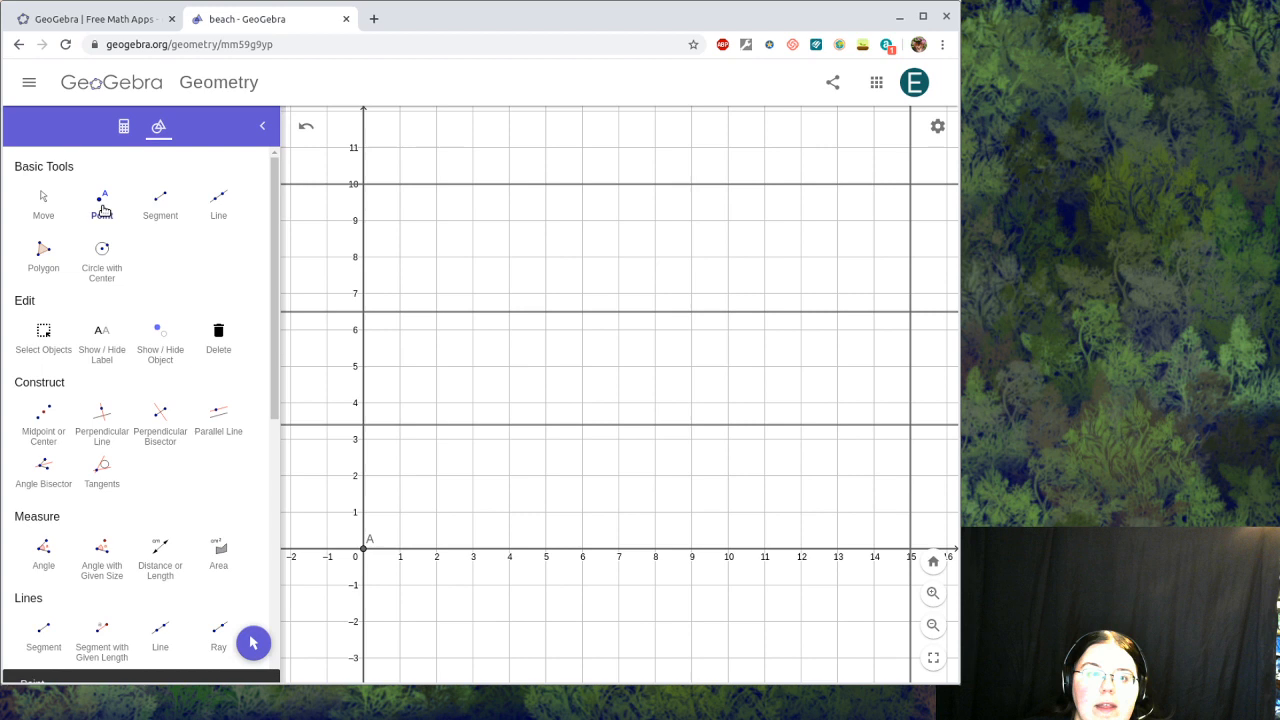
left_click(364, 426)
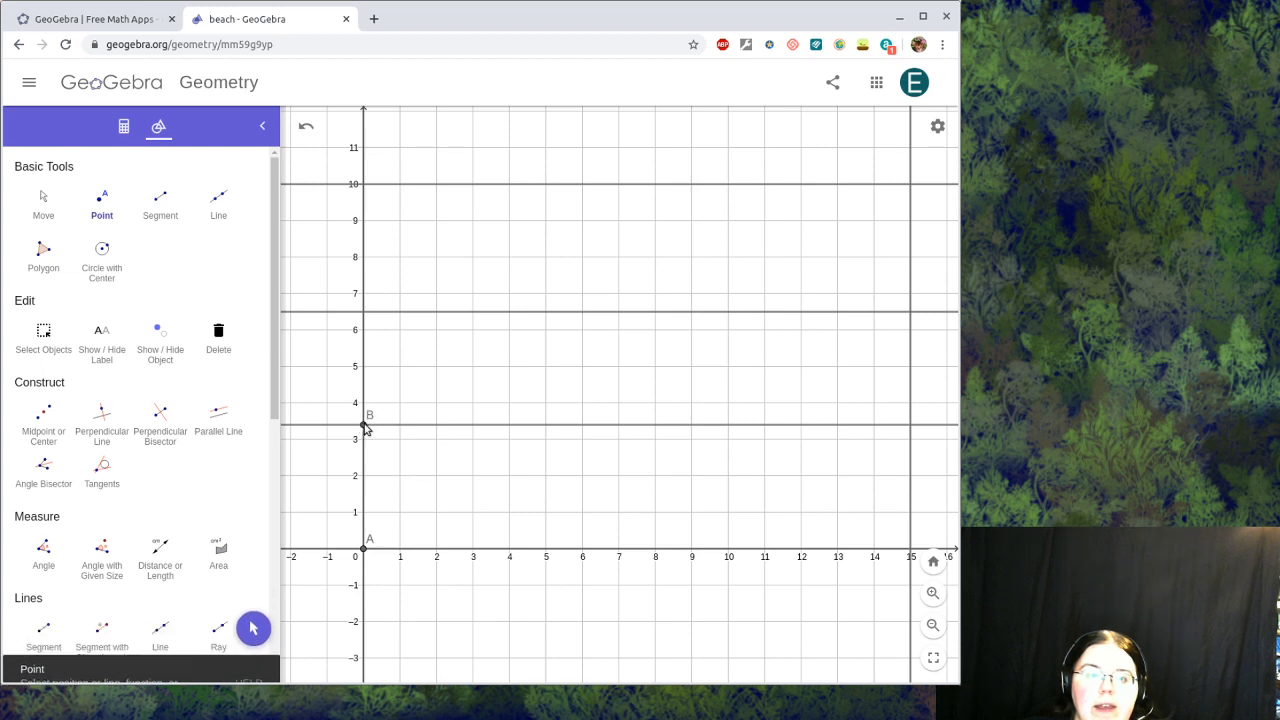
left_click(364, 312)
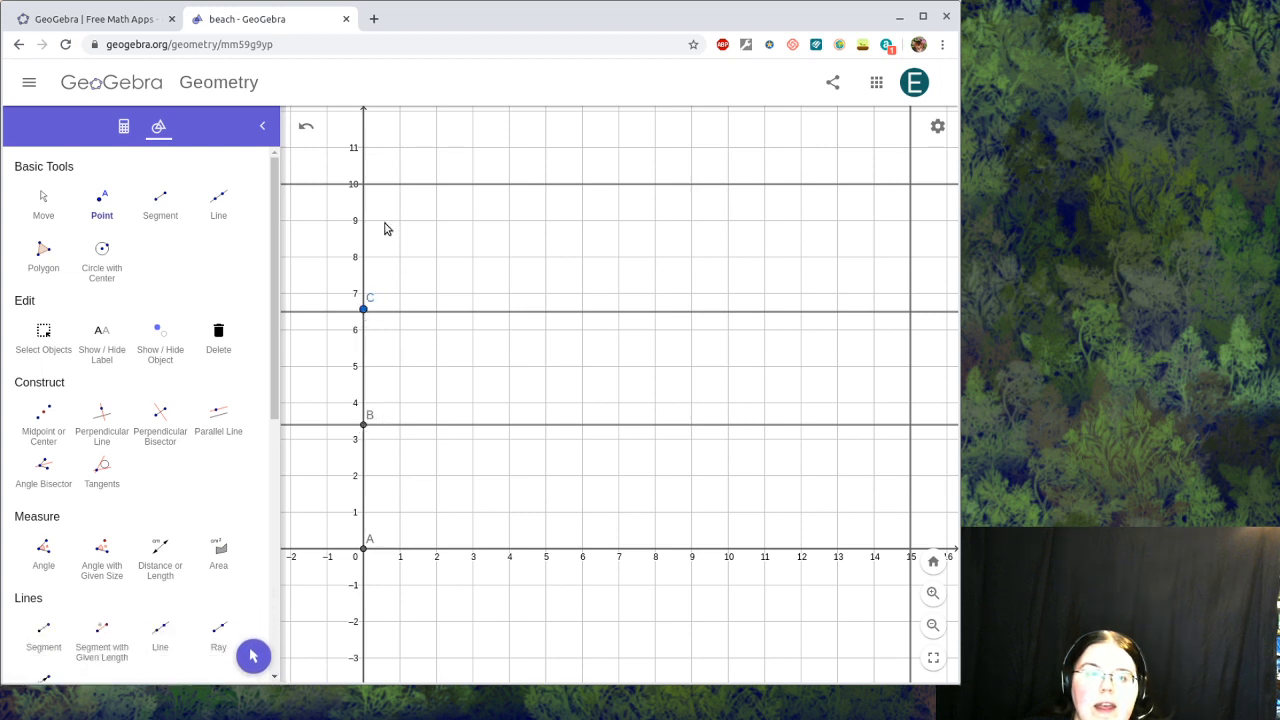
left_click(306, 126)
left_click(364, 313)
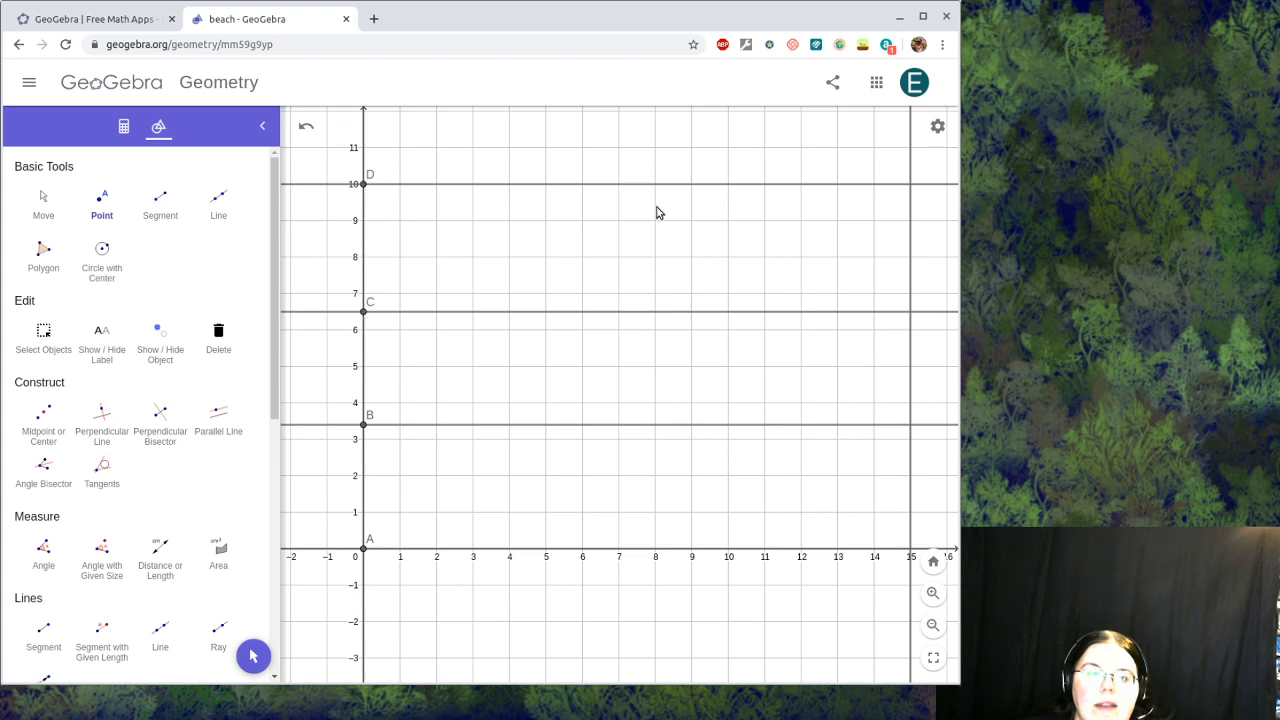
left_click(911, 185)
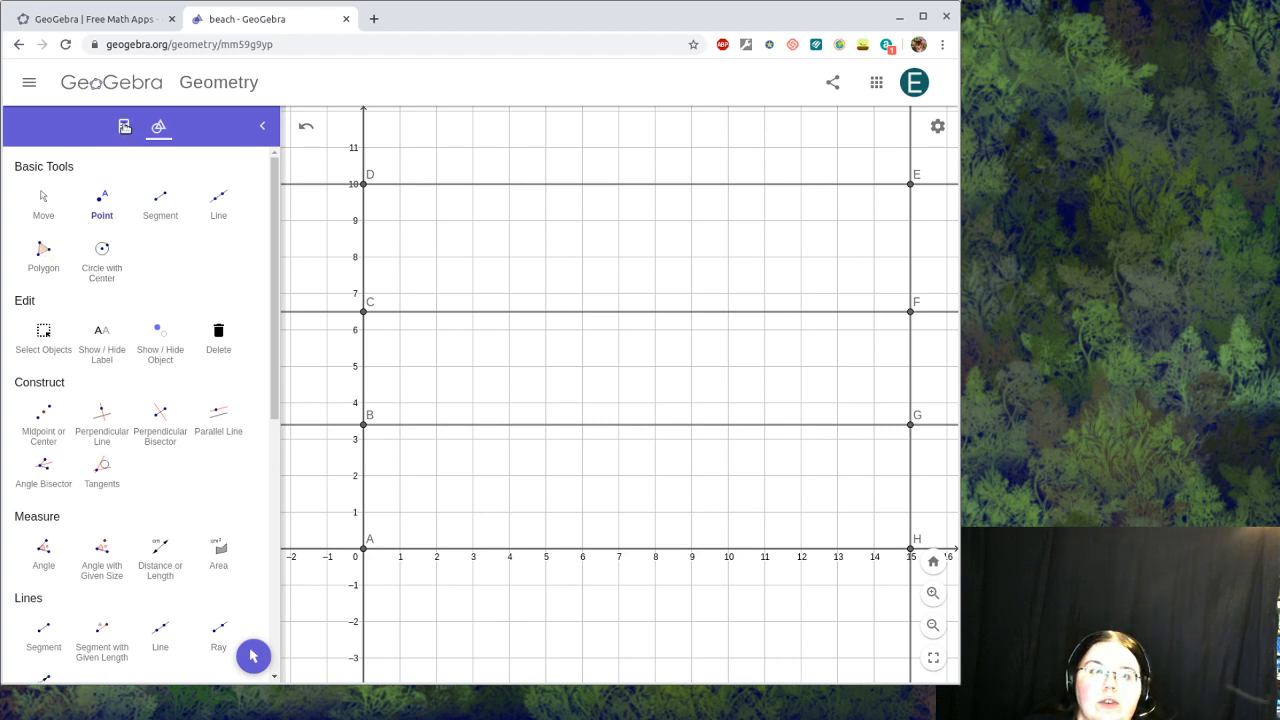
left_click(124, 128)
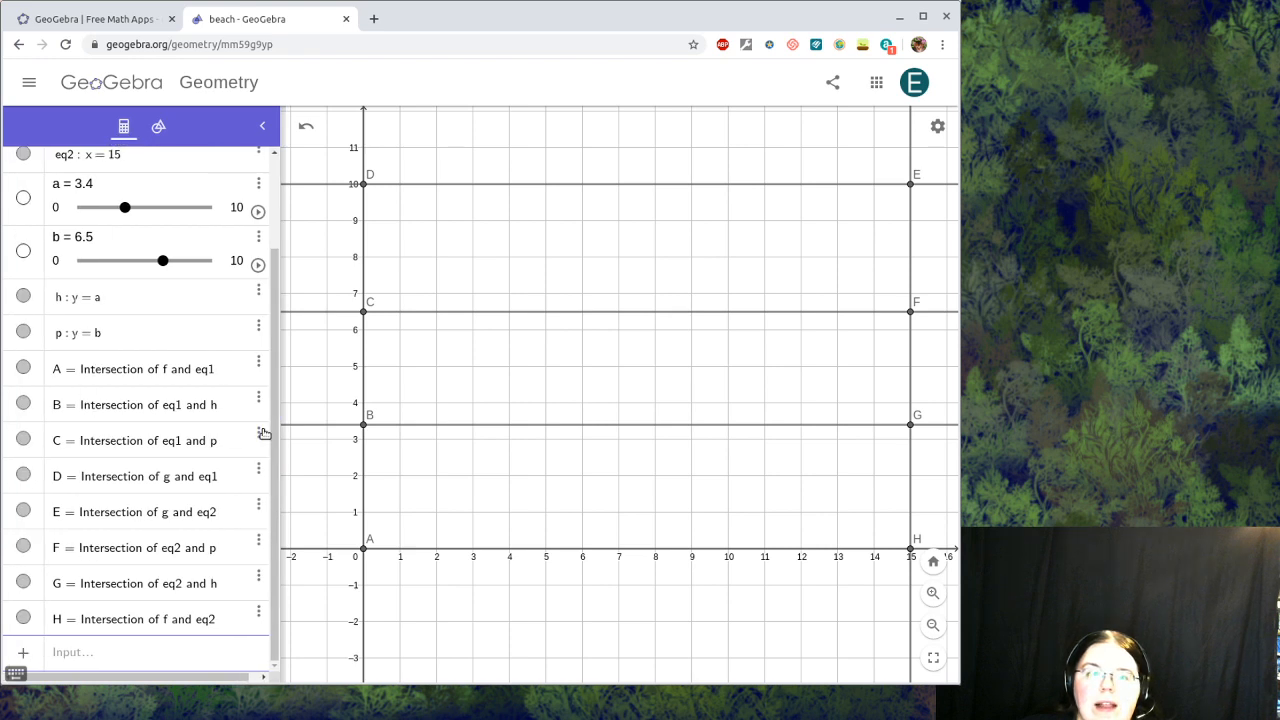
Step: Hide lines f, g, eq1, eq2, h and p
scroll(185, 358, "up", 1)
scroll(185, 358, "up", 1)
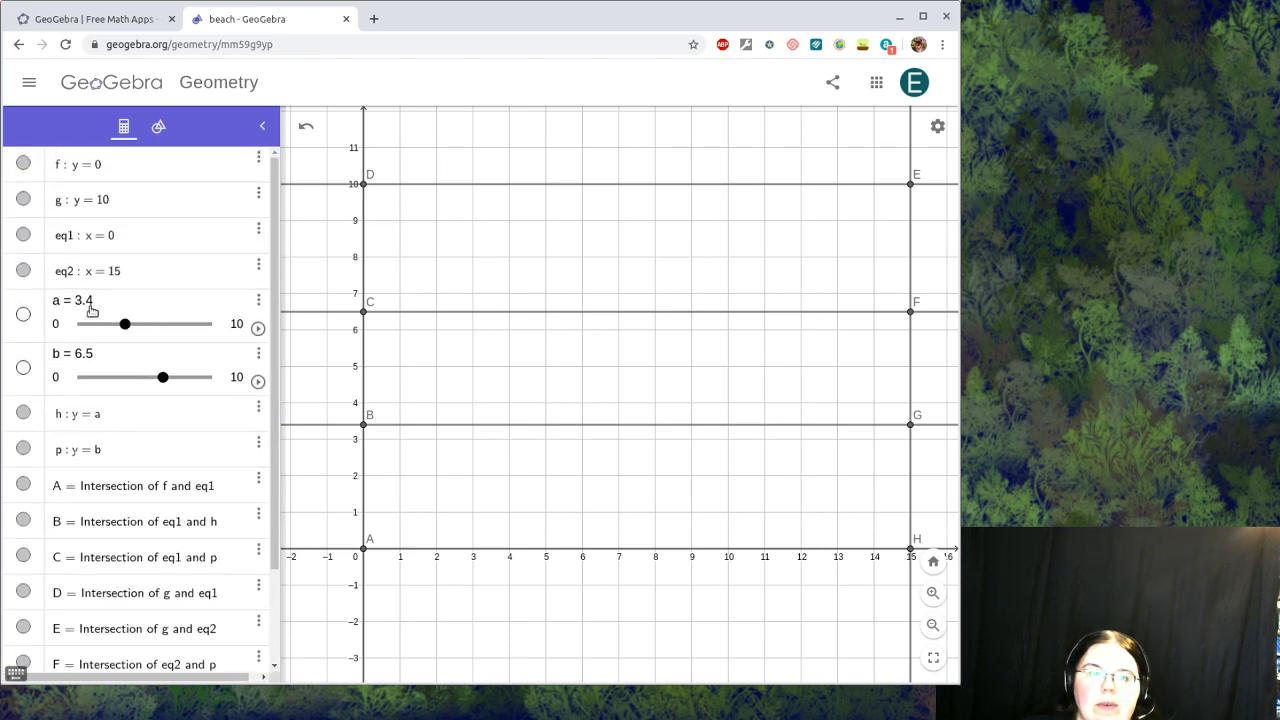
left_click(23, 164)
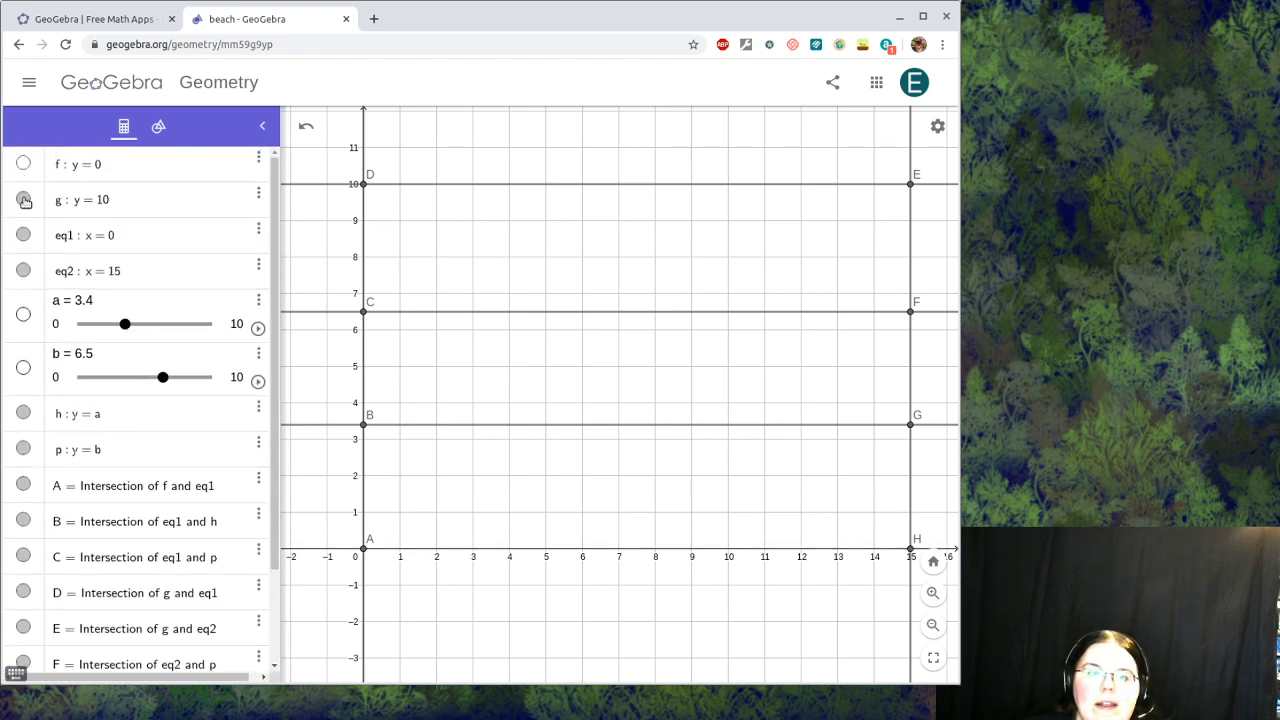
left_click(23, 199)
left_click(23, 235)
left_click(23, 270)
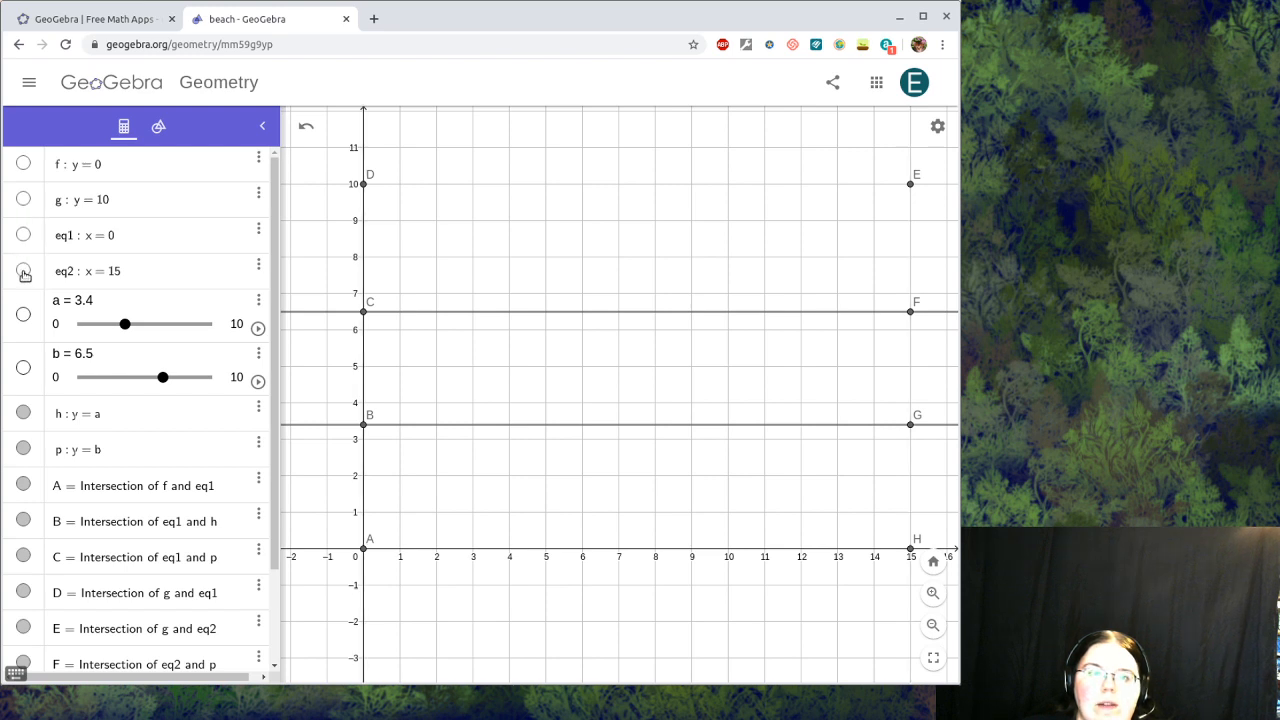
left_click(23, 413)
left_click(23, 449)
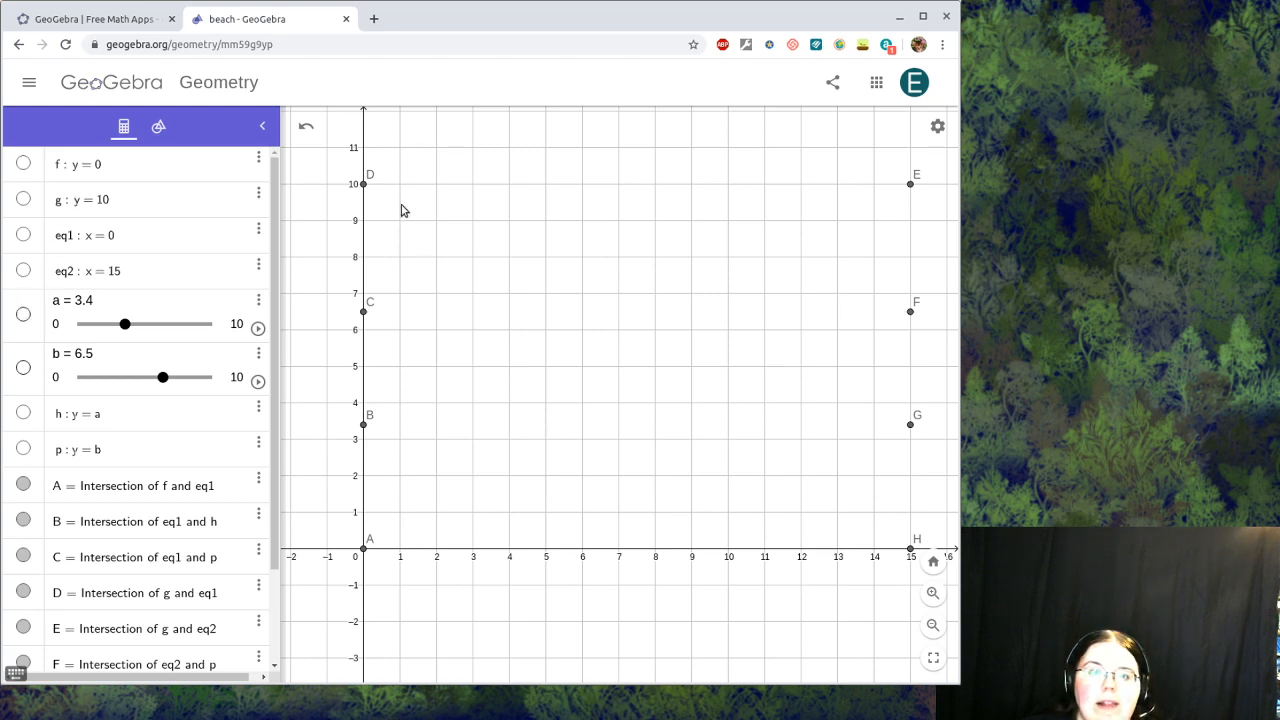
Step: Show all six lines f, g, eq1, eq2, h and p again
left_click(23, 165)
left_click(25, 201)
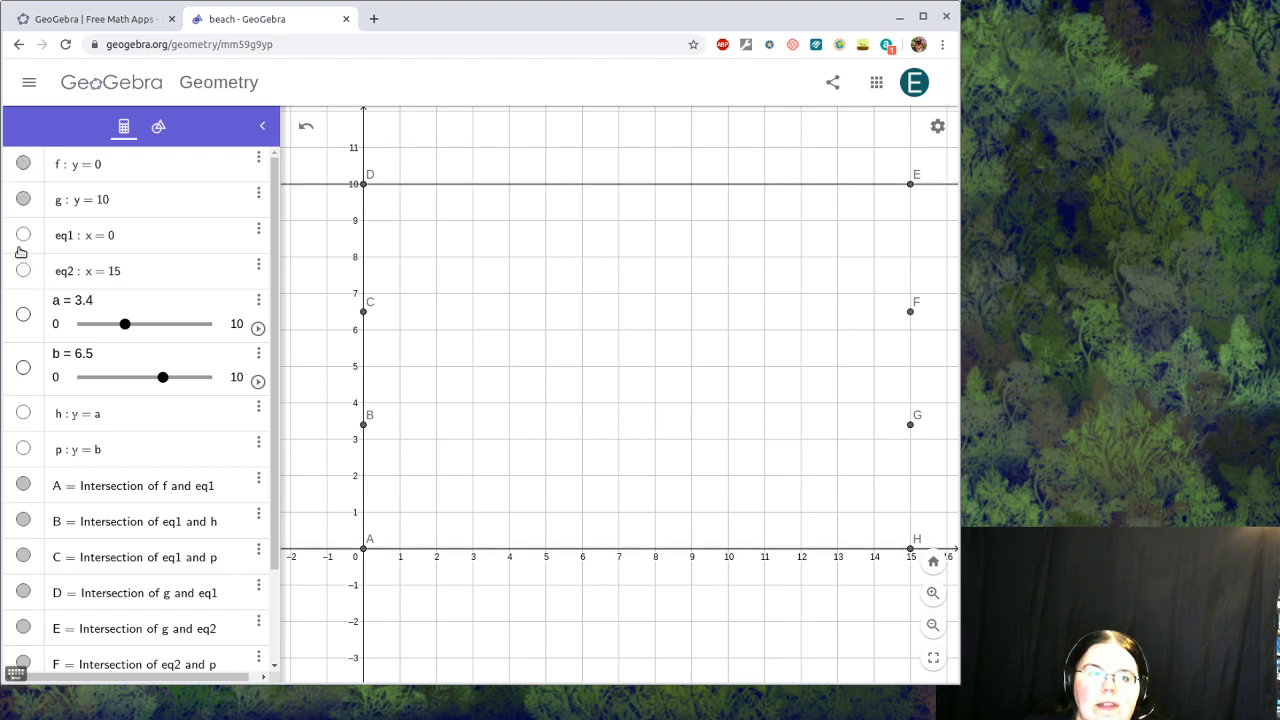
left_click(23, 236)
left_click(25, 270)
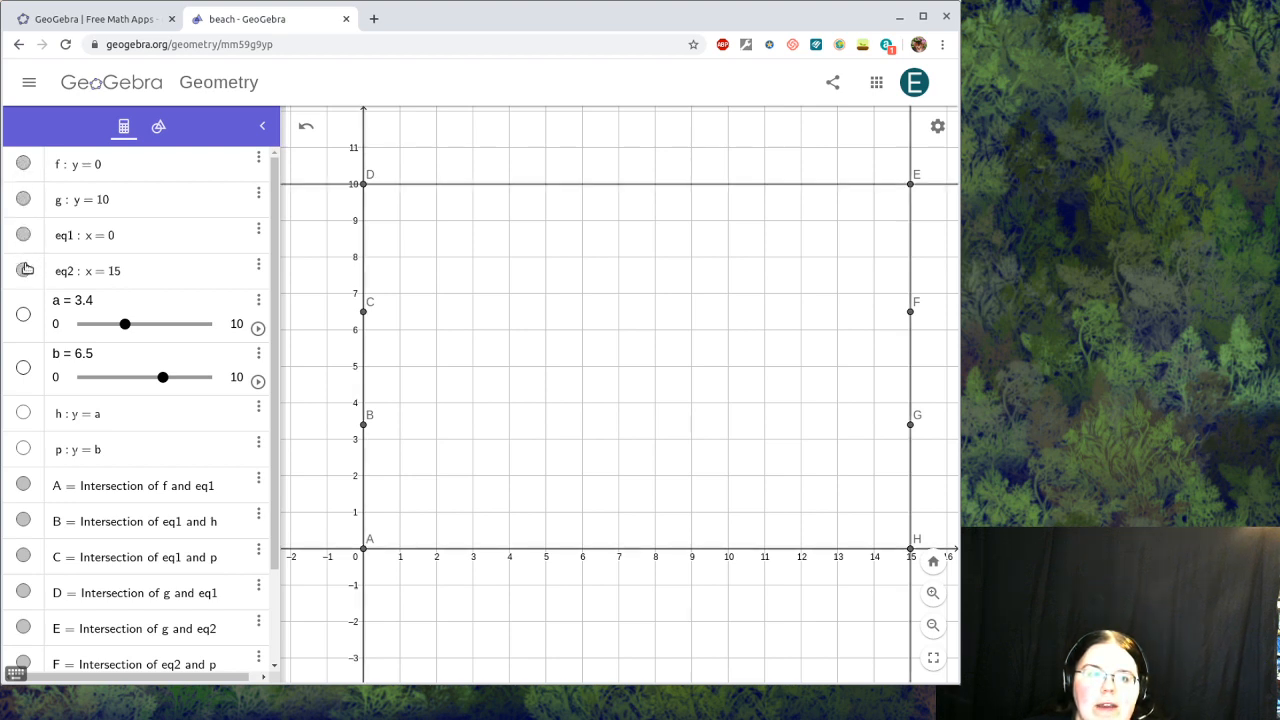
left_click(23, 413)
left_click(23, 449)
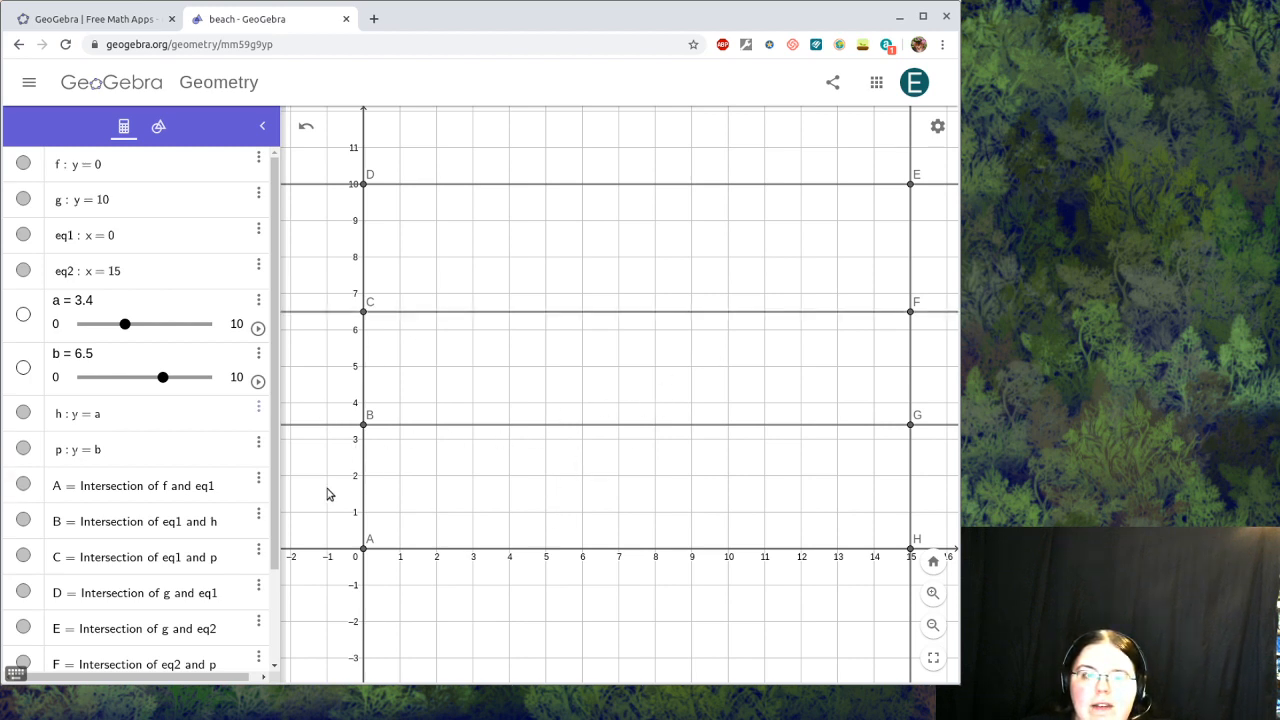
left_click(159, 129)
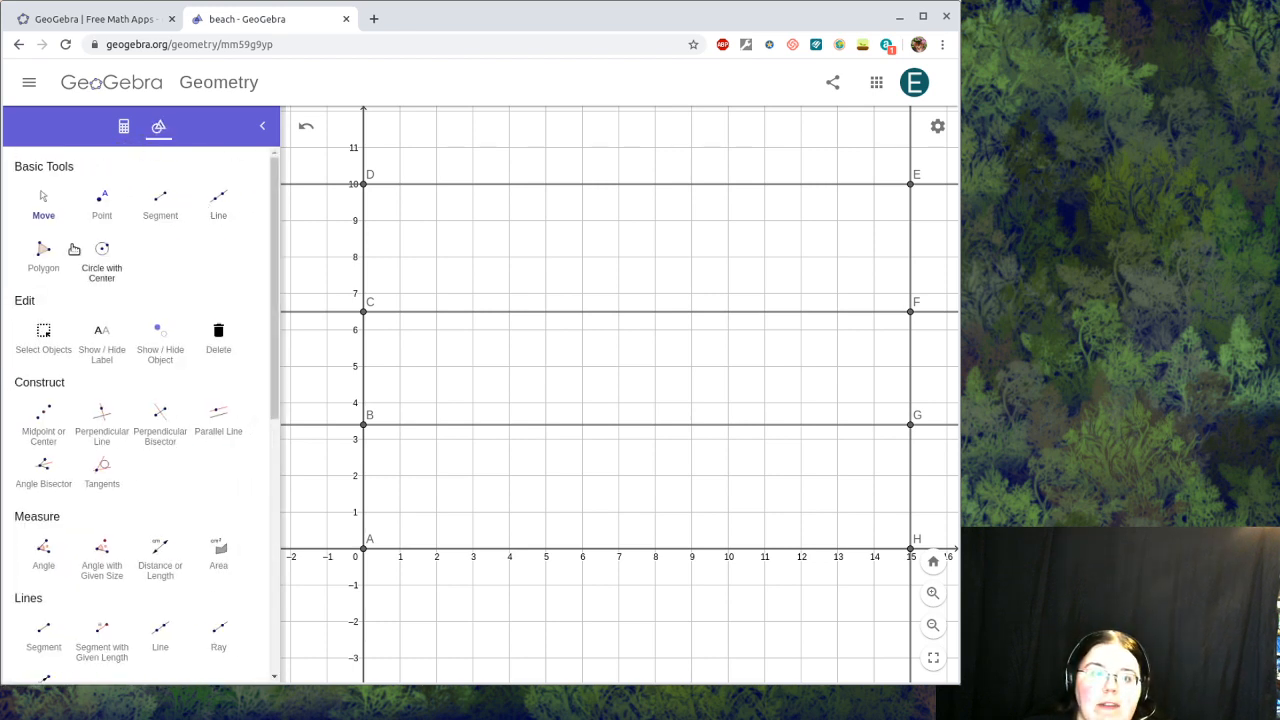
Step: Draw the bottom polygon through A, B, G, H
left_click(44, 253)
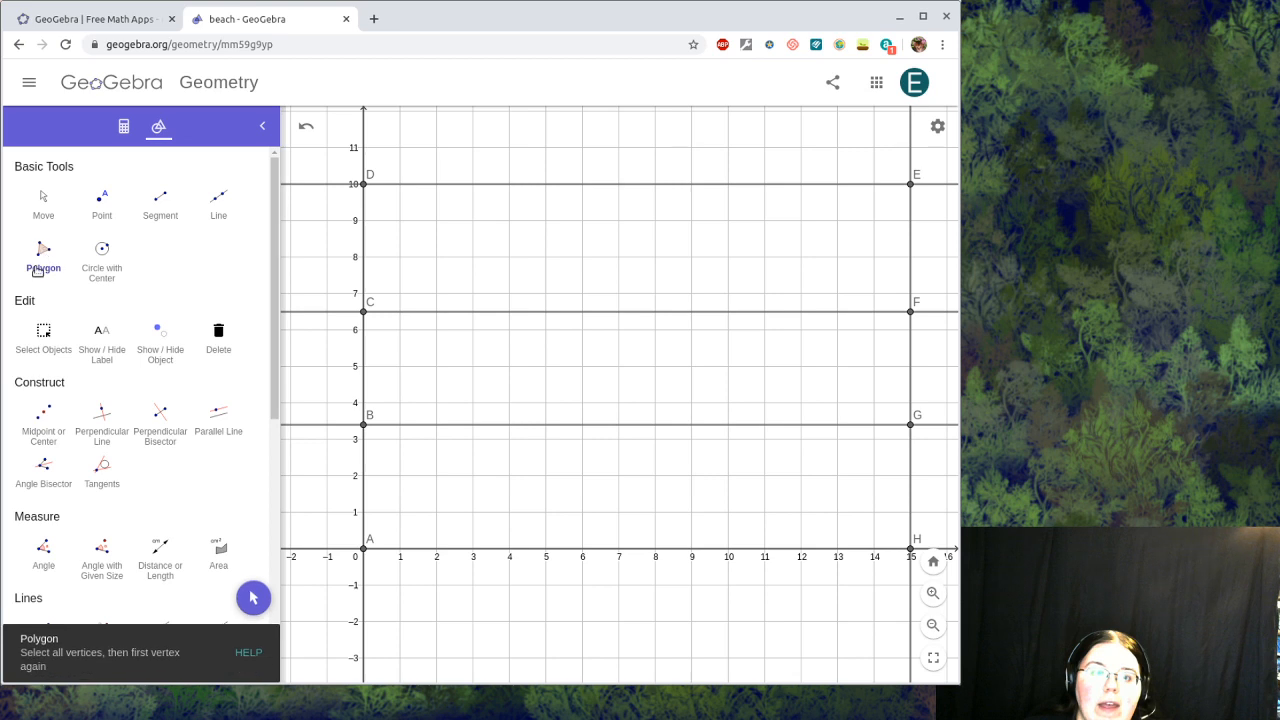
left_click(363, 551)
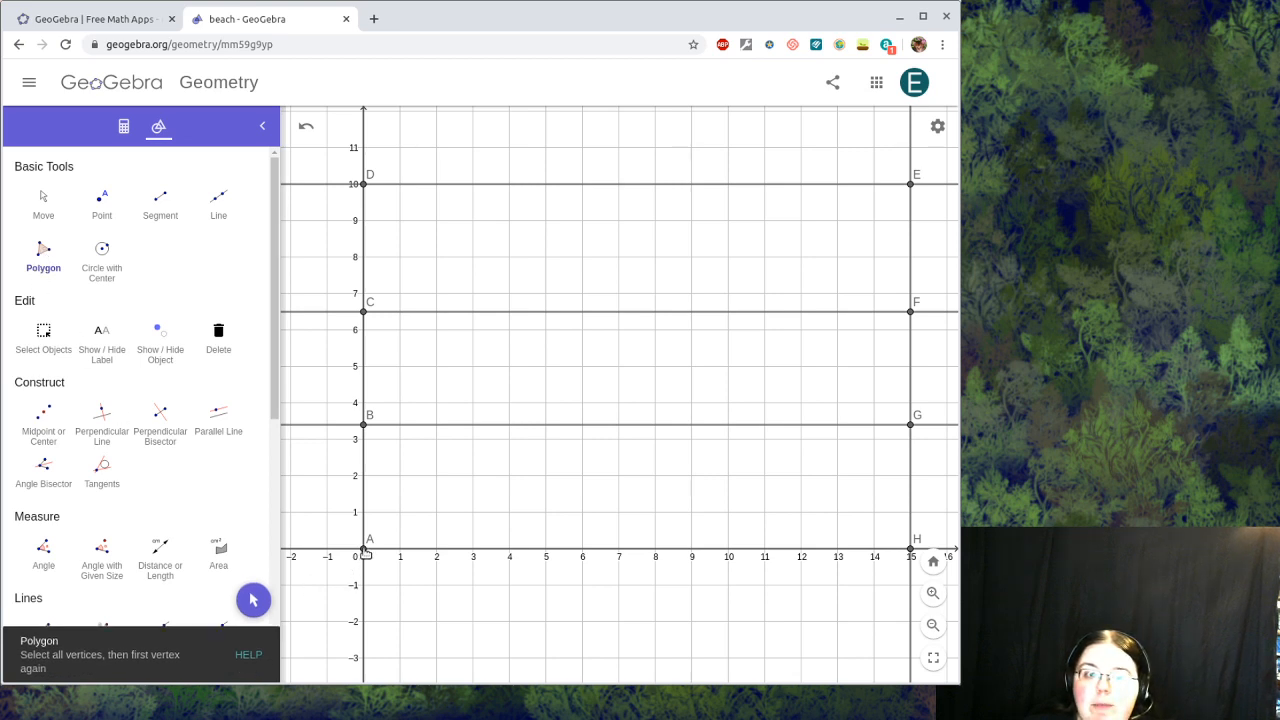
left_click(363, 425)
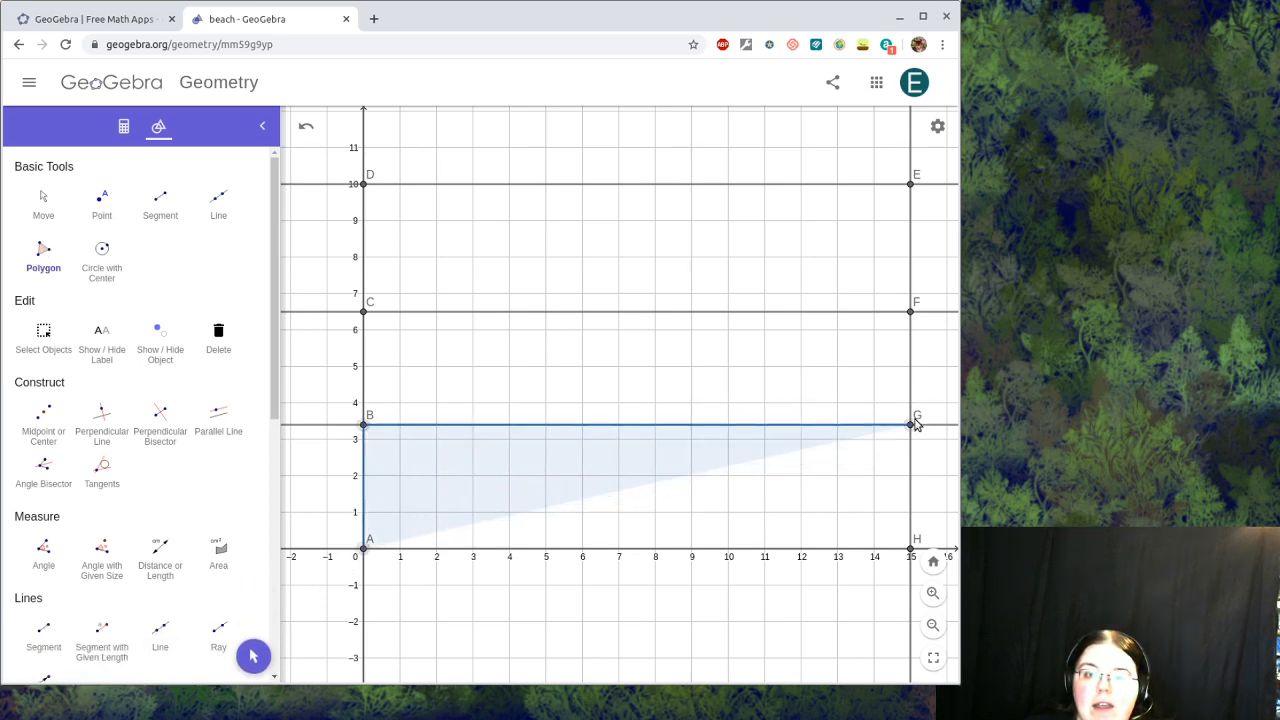
left_click(910, 425)
left_click(910, 549)
left_click(363, 550)
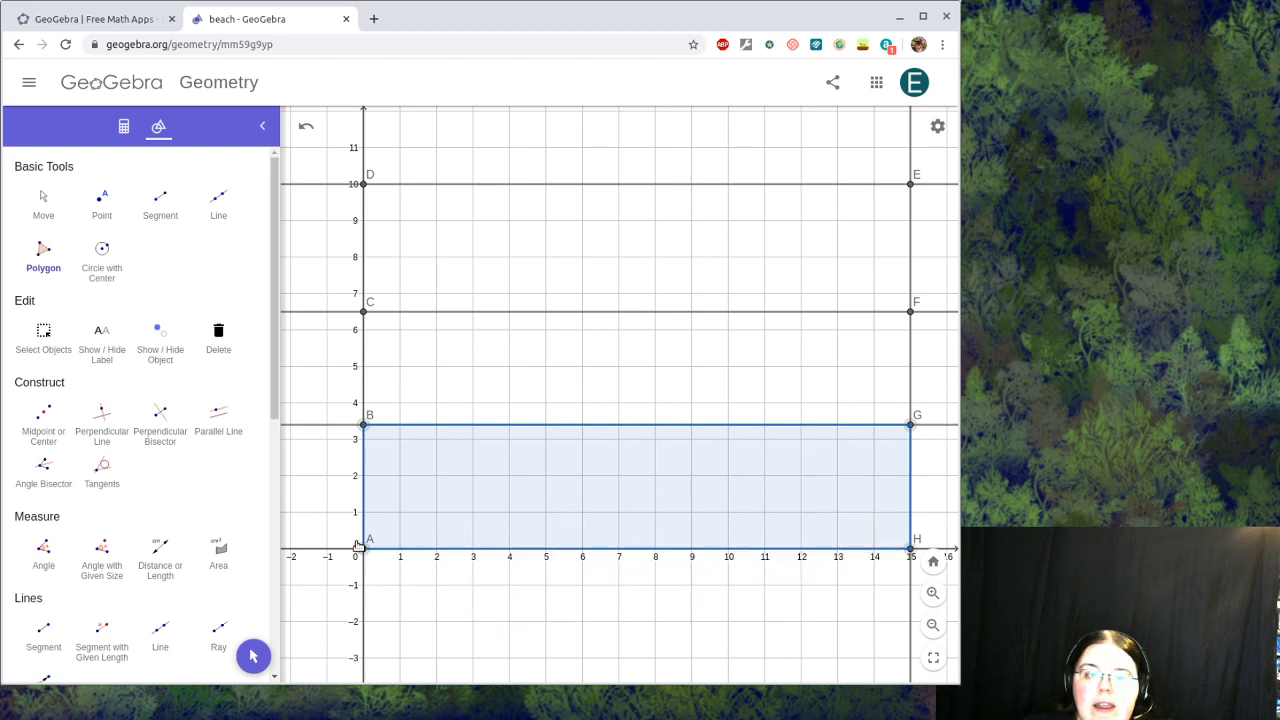
Step: Draw the middle polygon through B, C, F, G
left_click(363, 425)
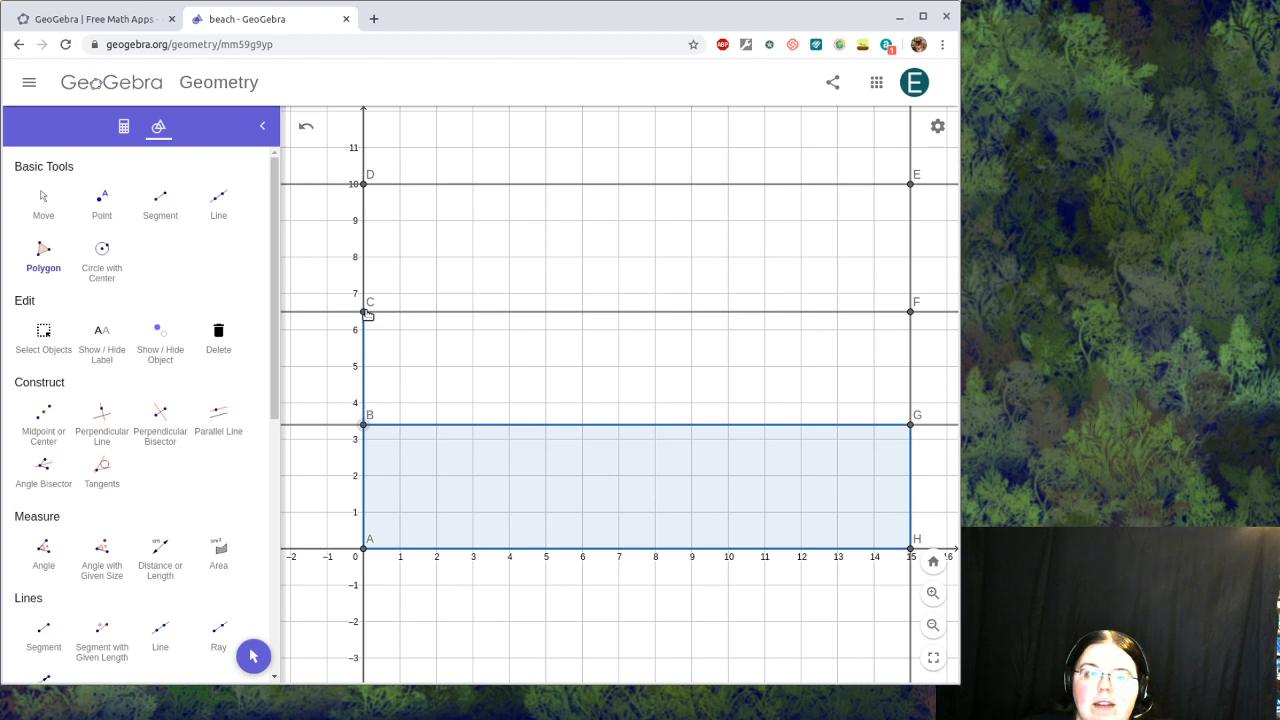
left_click(363, 312)
left_click(910, 312)
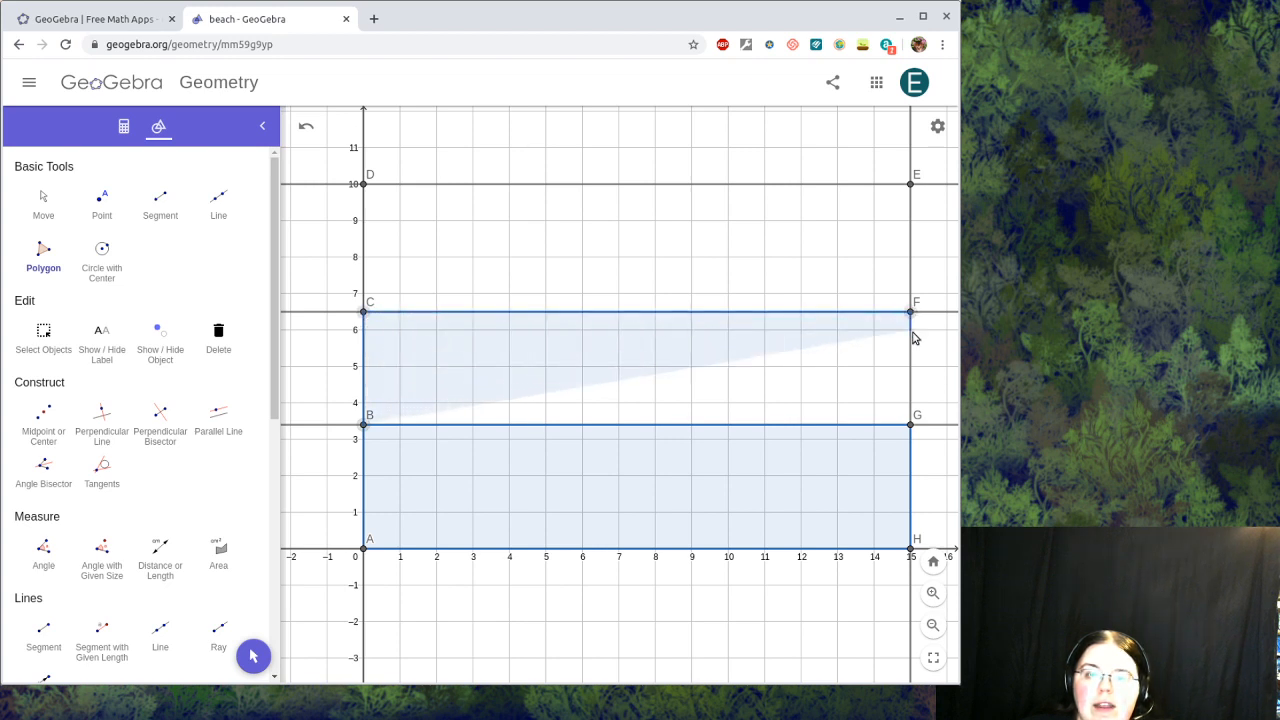
left_click(911, 426)
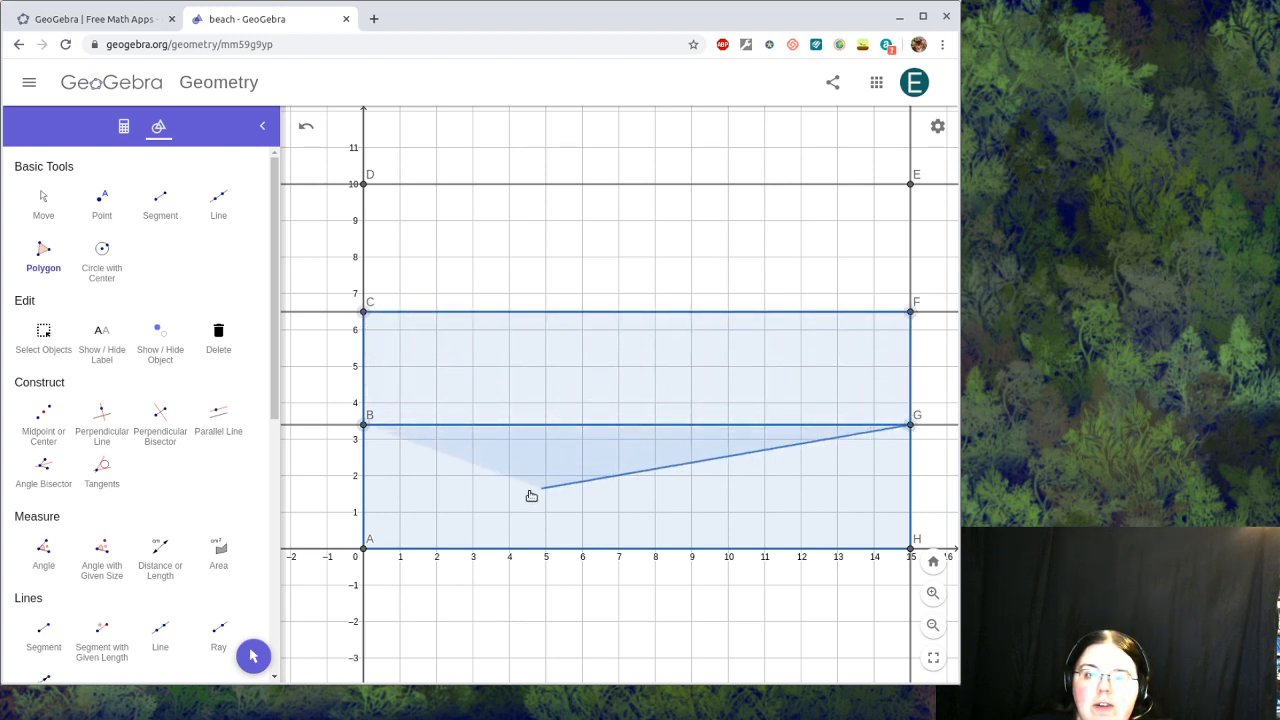
left_click(363, 425)
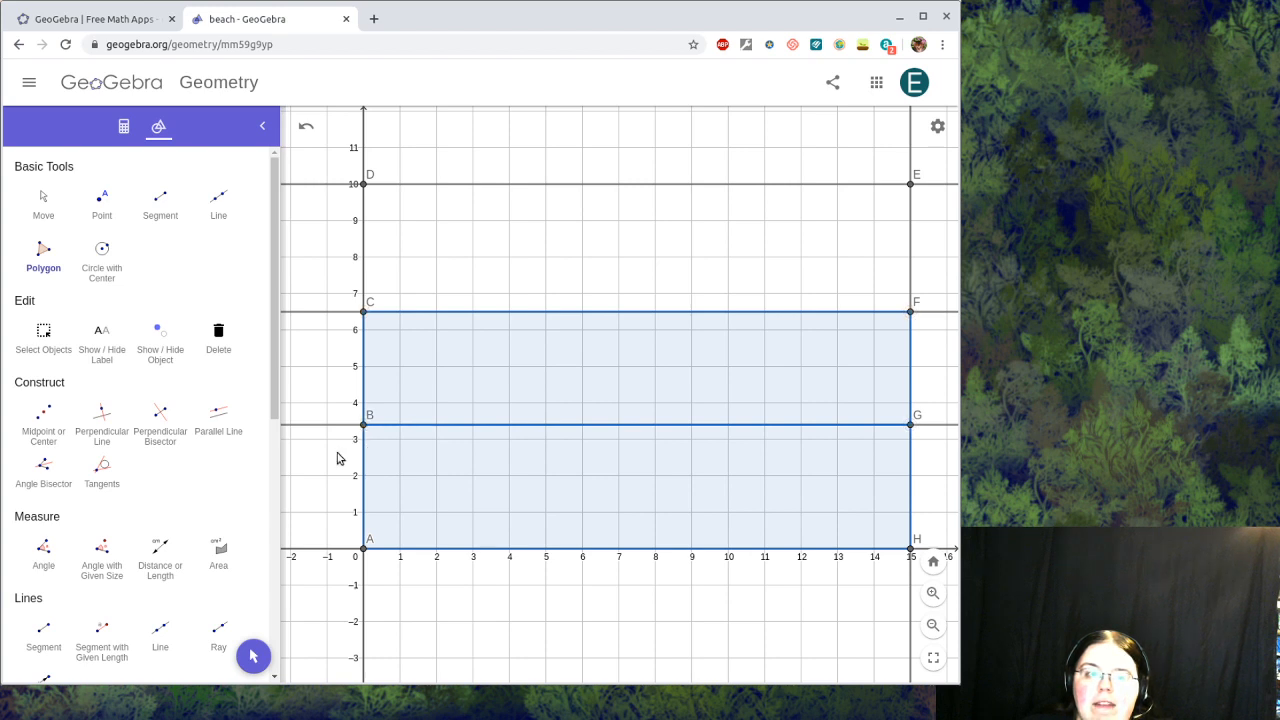
Step: Draw the top polygon through D, E, F, C
left_click(366, 187)
left_click(912, 186)
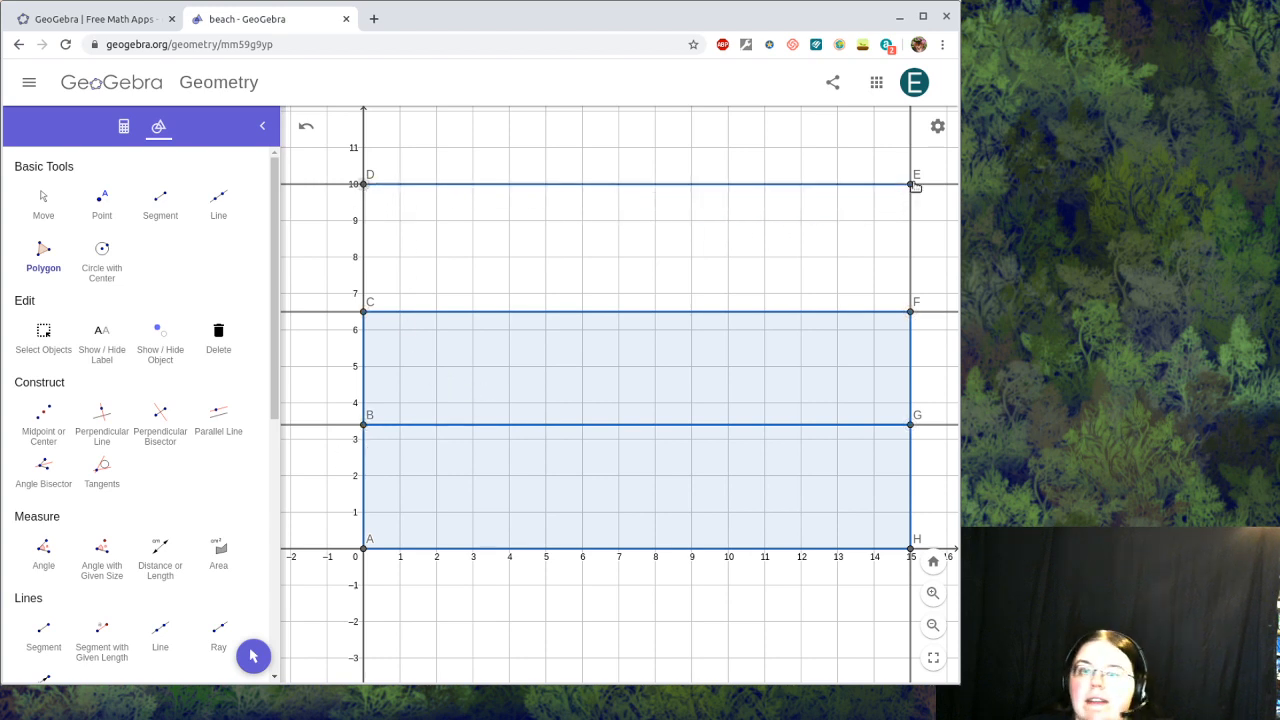
left_click(912, 314)
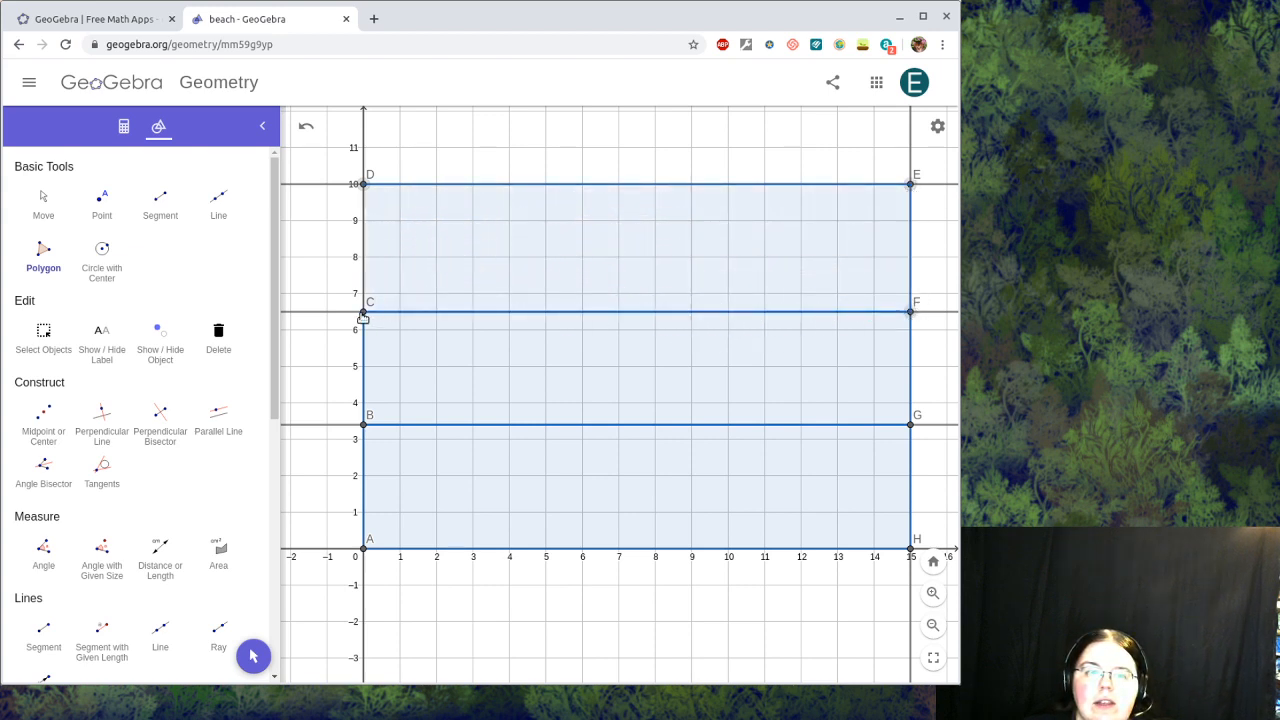
left_click(363, 314)
left_click(365, 185)
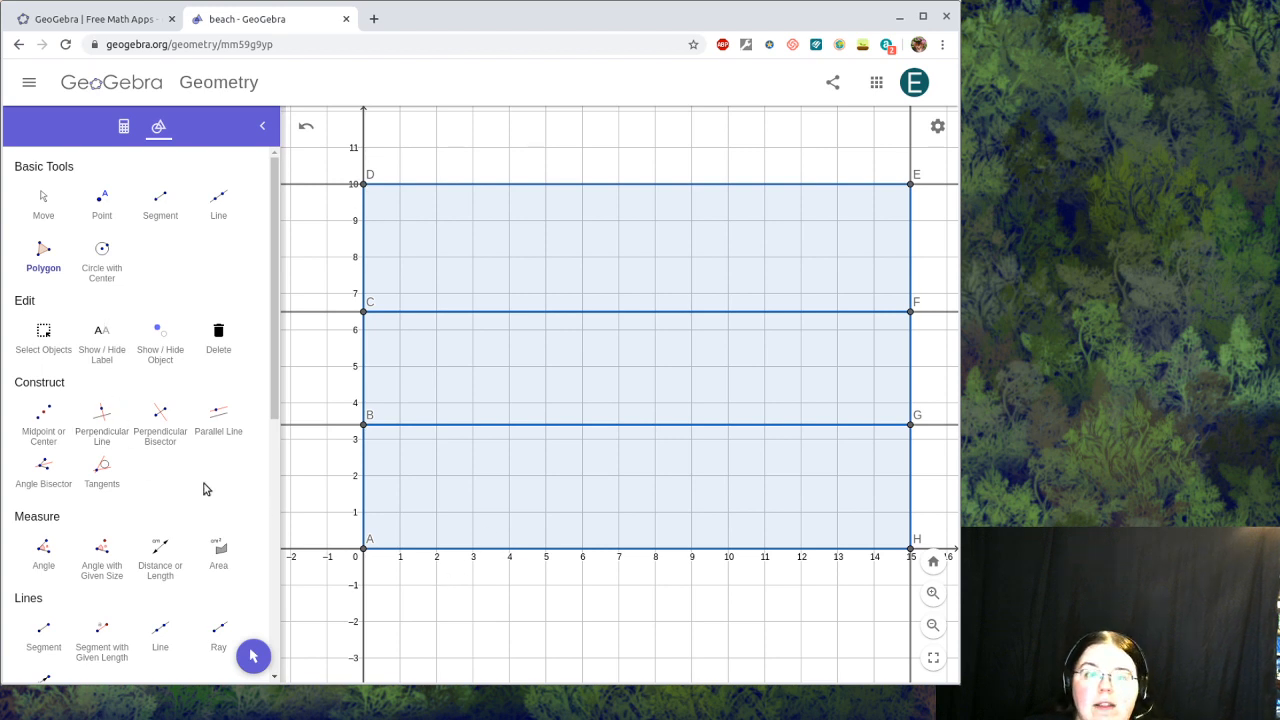
Step: Hide the six construction lines f, g, eq1, eq2, h and p
left_click(123, 127)
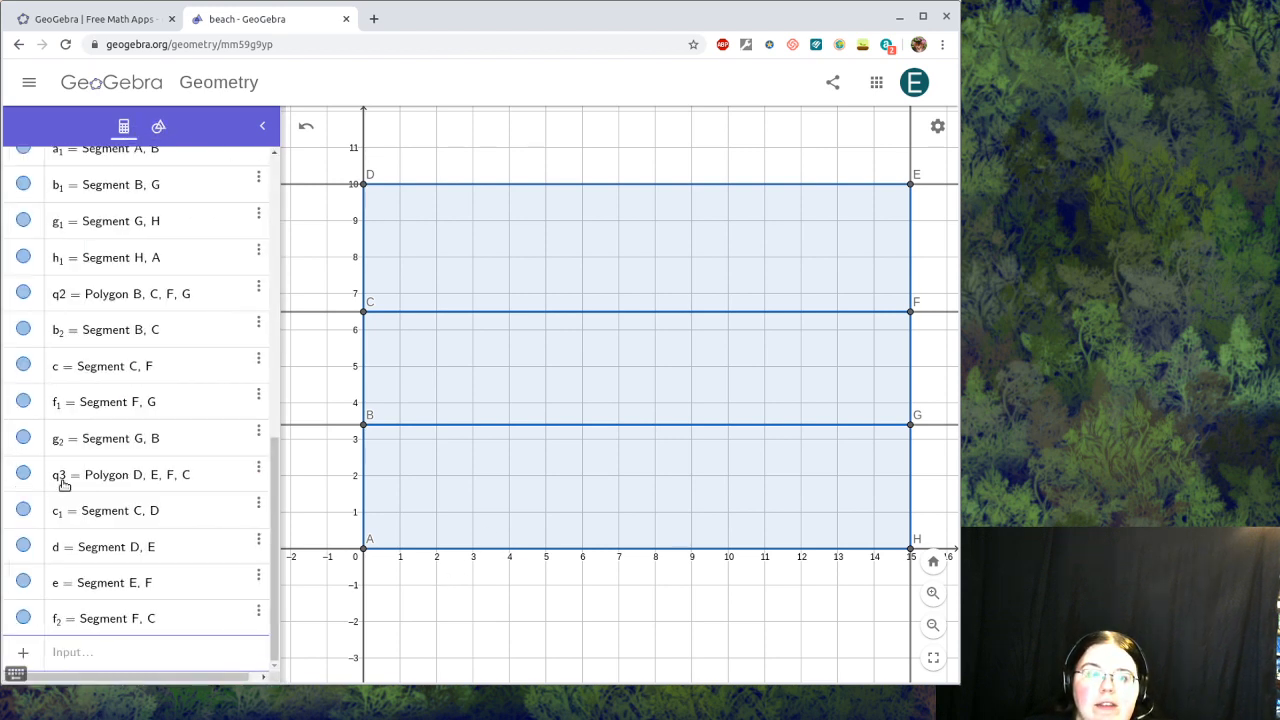
scroll(62, 484, "up", 10)
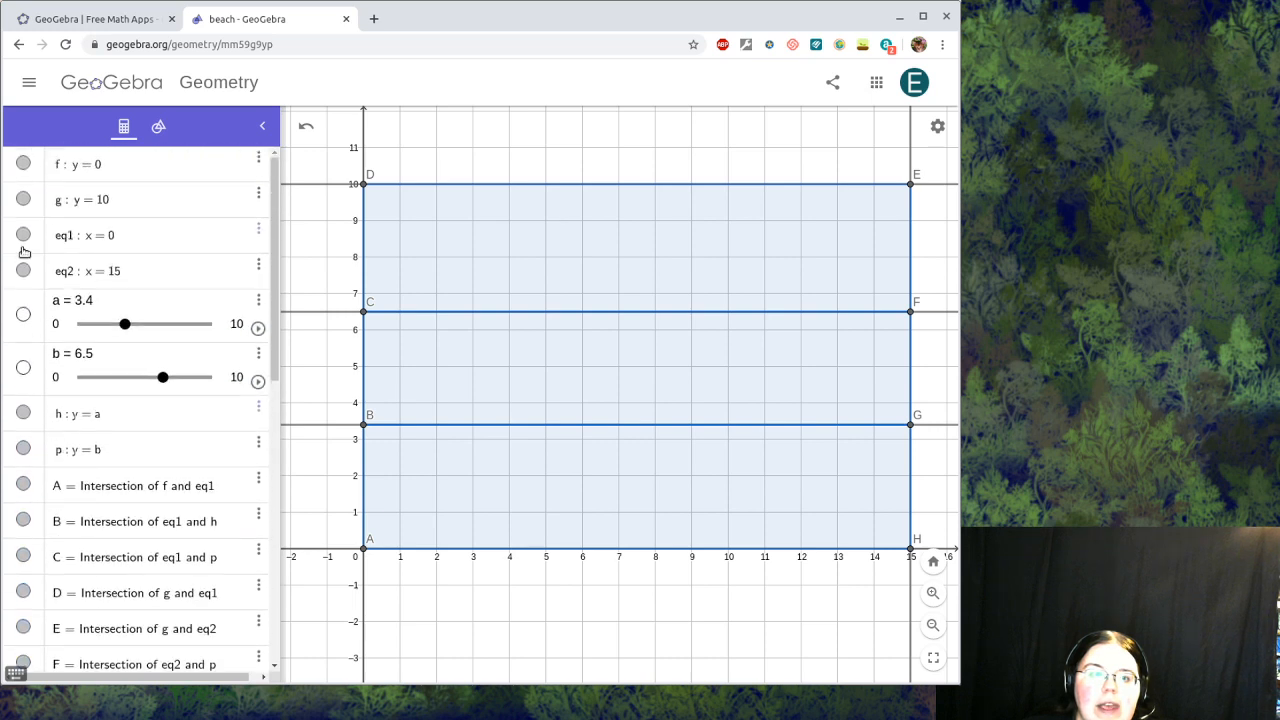
left_click(23, 164)
left_click(23, 199)
left_click(23, 235)
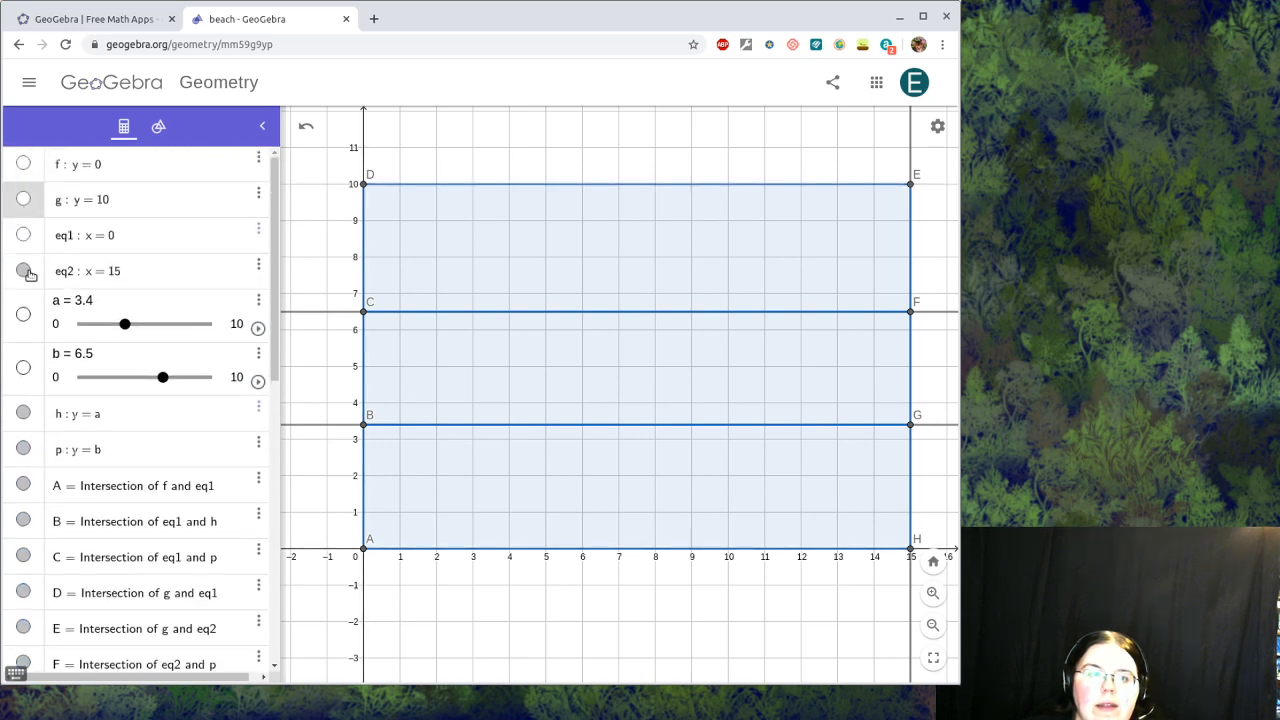
left_click(23, 271)
left_click(23, 413)
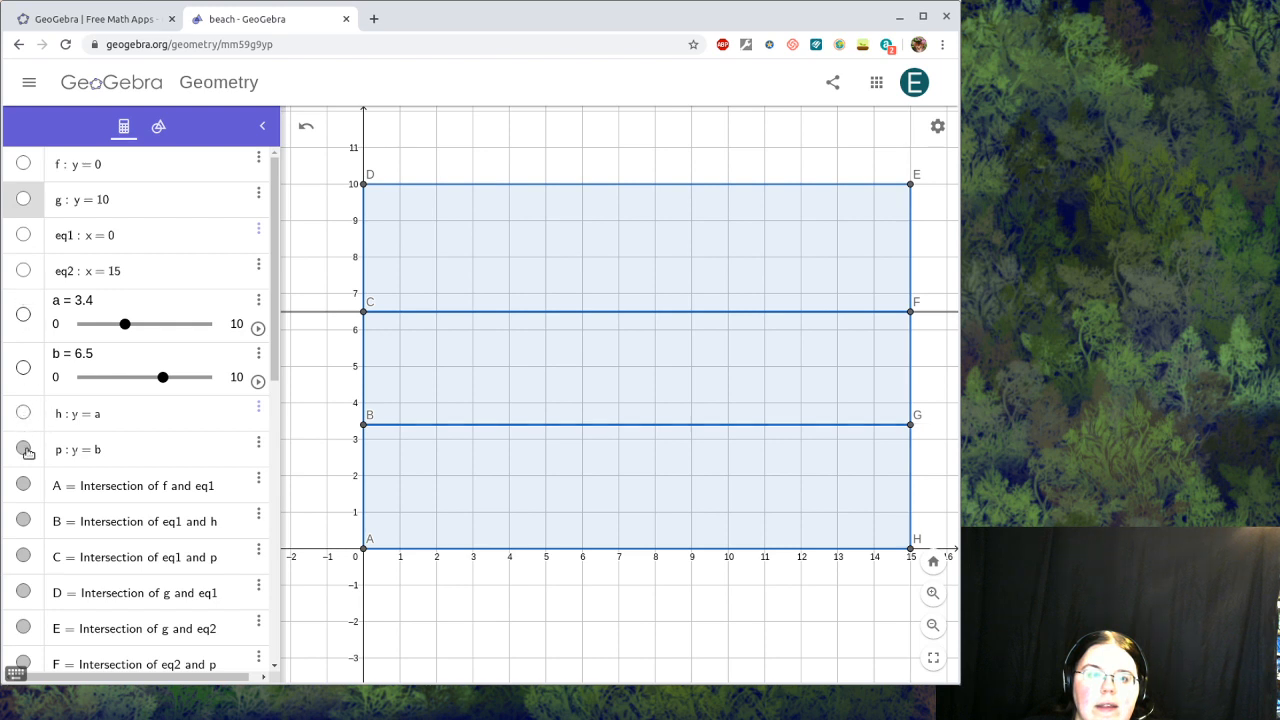
left_click(23, 449)
Step: Hide points A through H so only the three rectangles remain
left_click(23, 484)
left_click(23, 520)
left_click(23, 555)
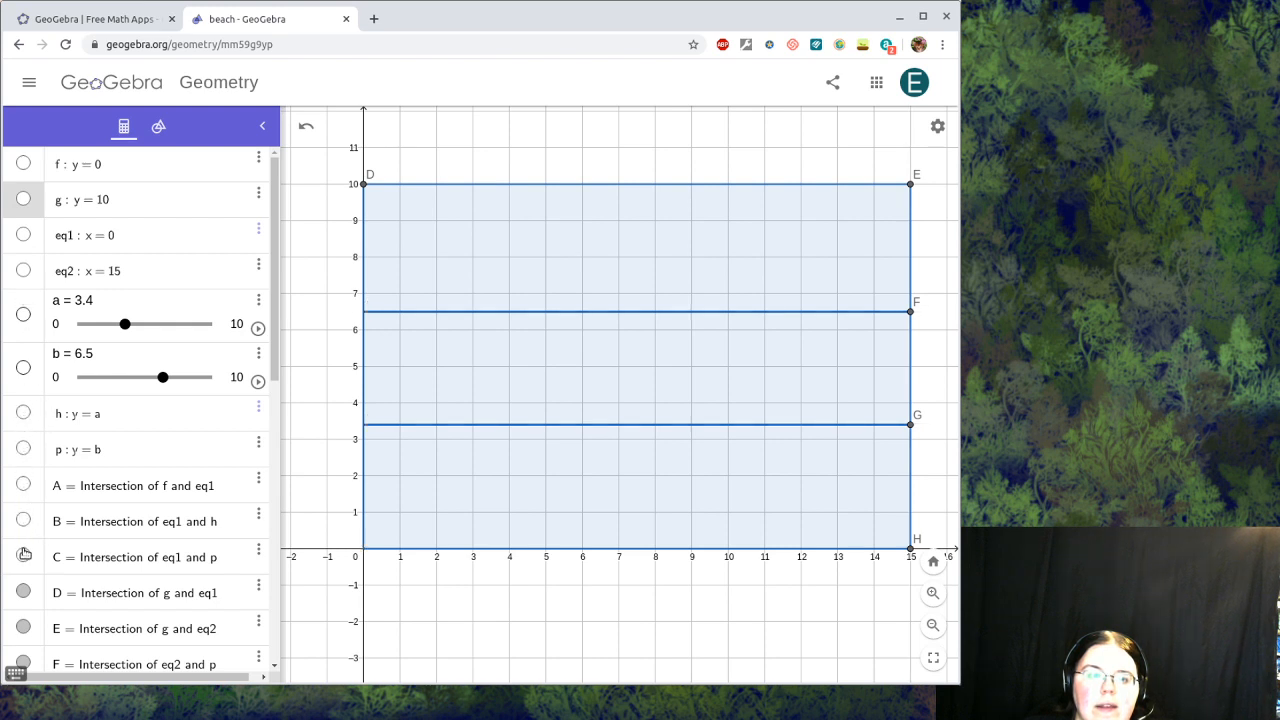
left_click(23, 592)
scroll(22, 590, "down", 3)
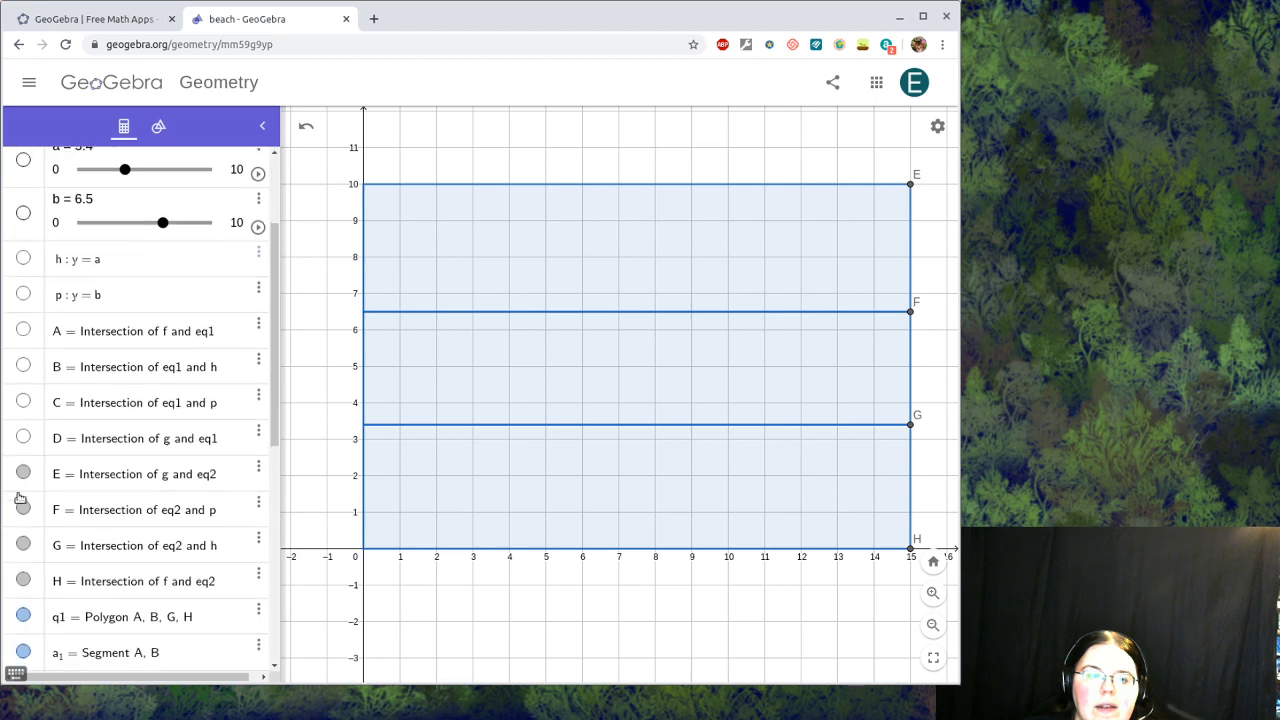
left_click(23, 472)
left_click(23, 508)
left_click(23, 545)
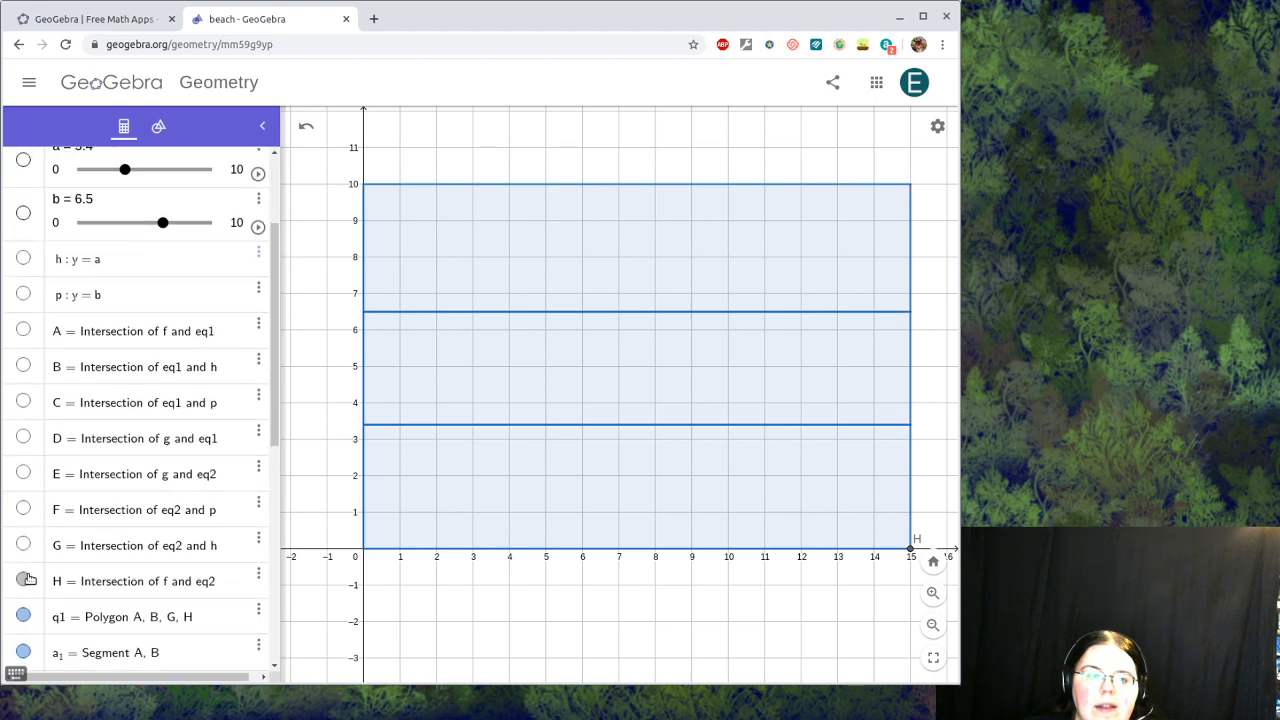
scroll(574, 417, "down", 4)
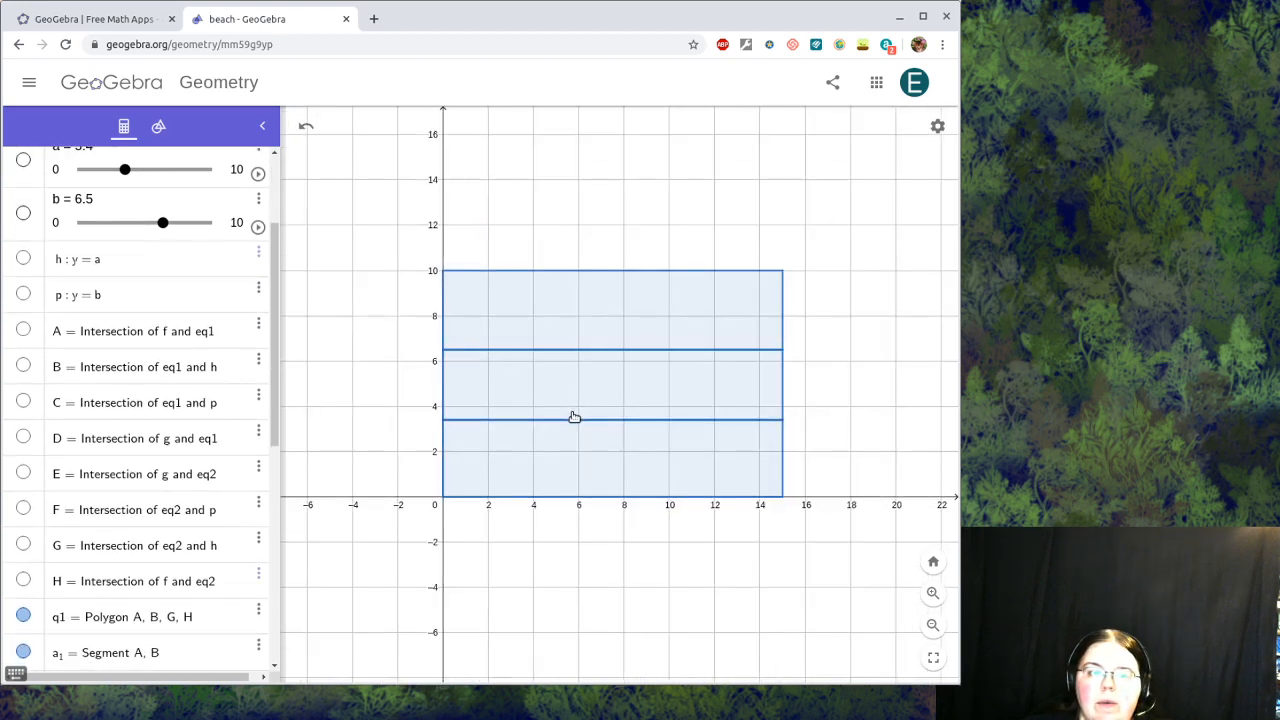
scroll(574, 417, "up", 4)
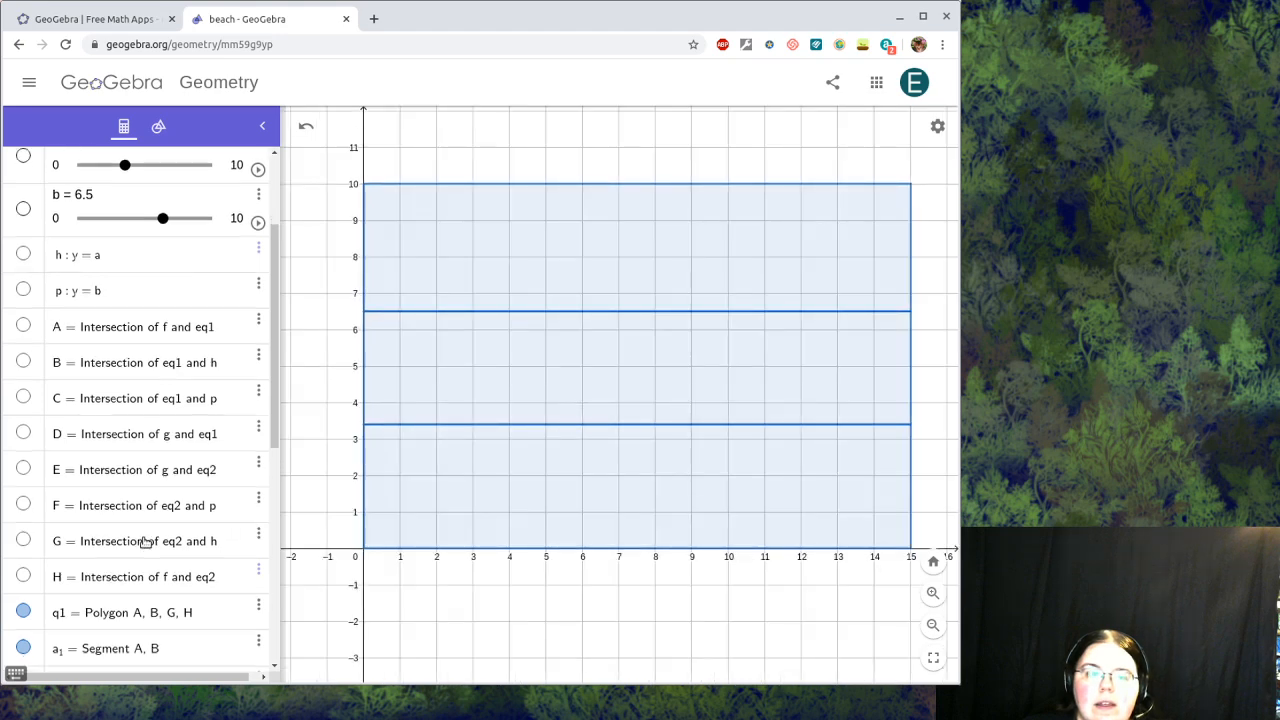
scroll(145, 540, "down", 3)
scroll(145, 540, "down", 5)
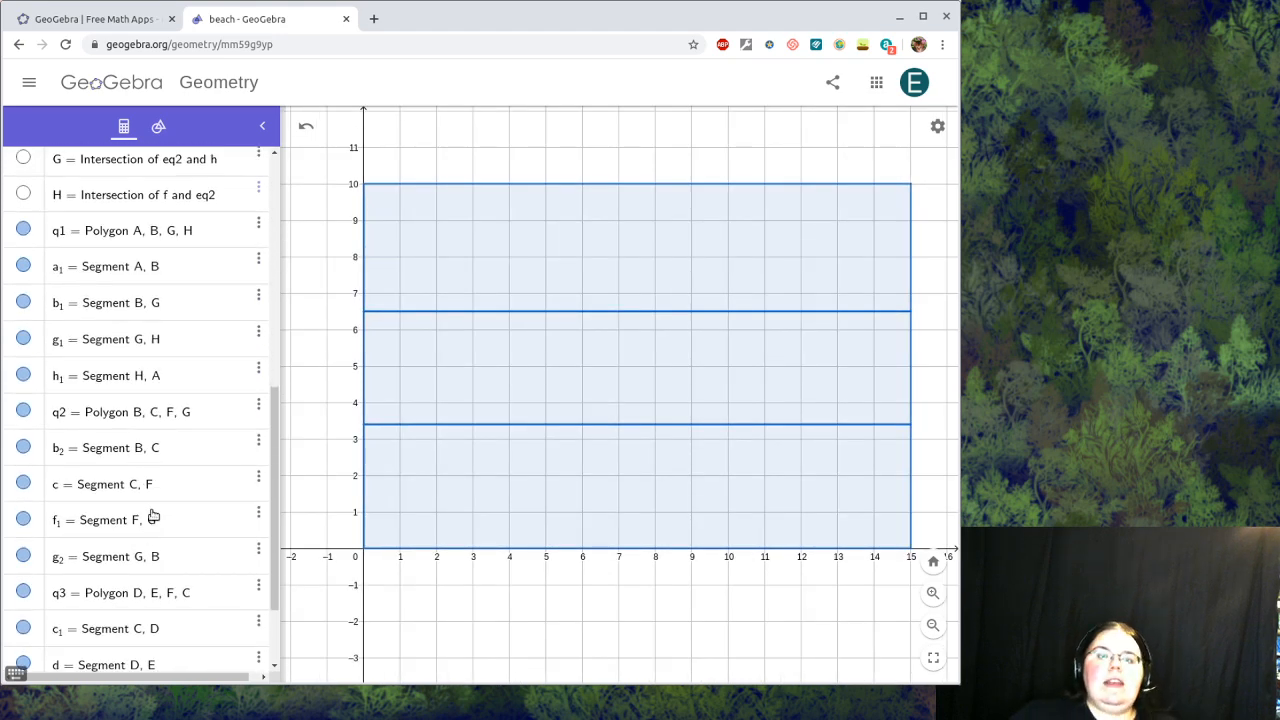
scroll(153, 515, "down", 2)
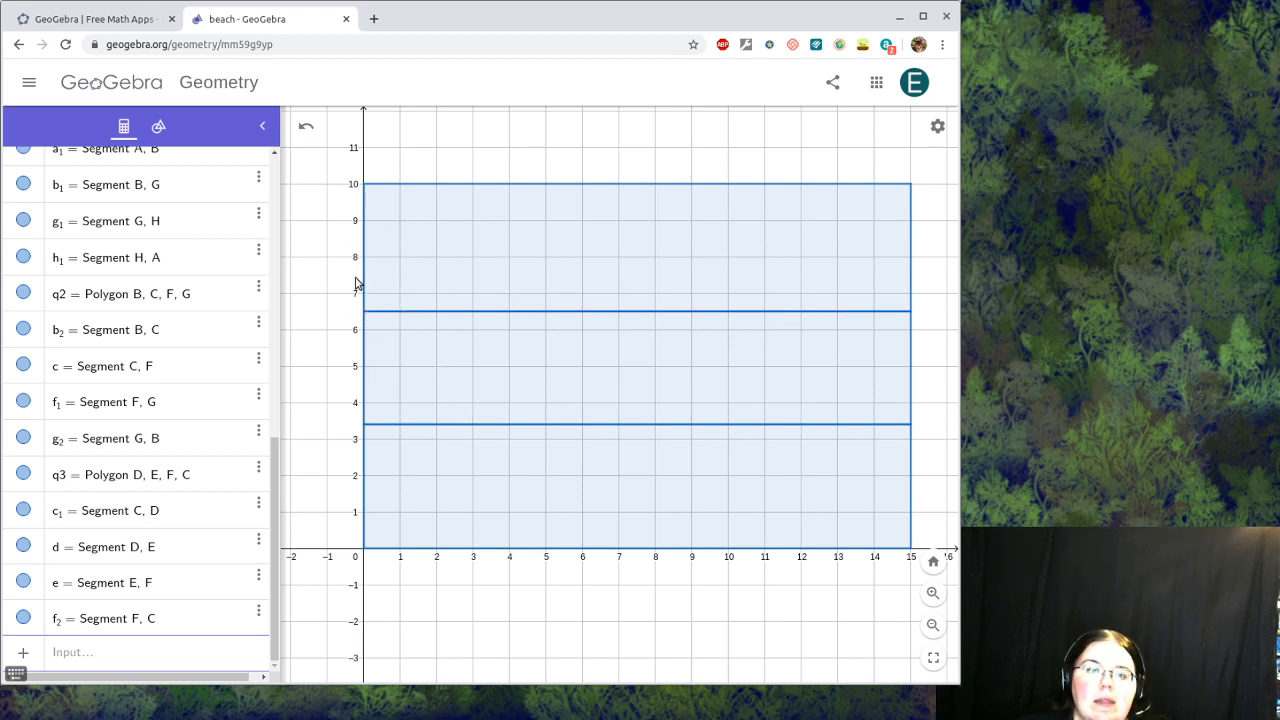
left_click_drag(273, 497, 293, 577)
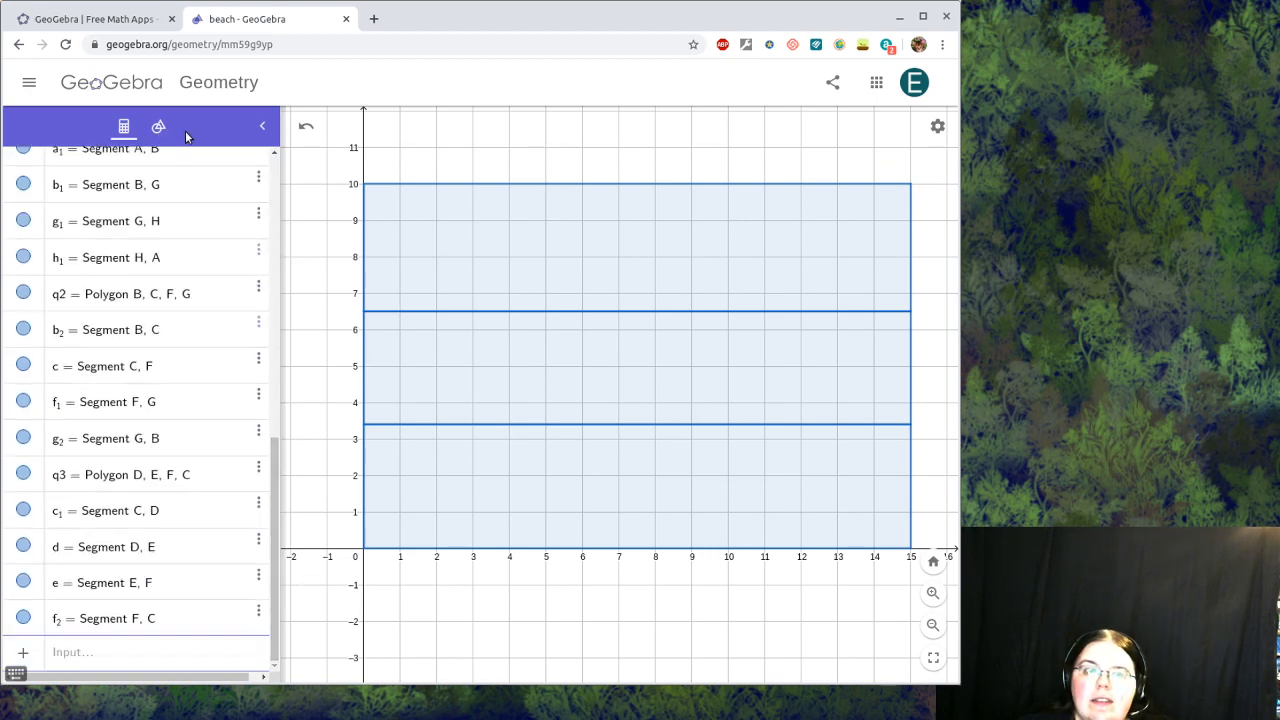
Step: Select the bottom rectangle q1, Polygon(A, B, G, H), and open its Settings
left_click(158, 127)
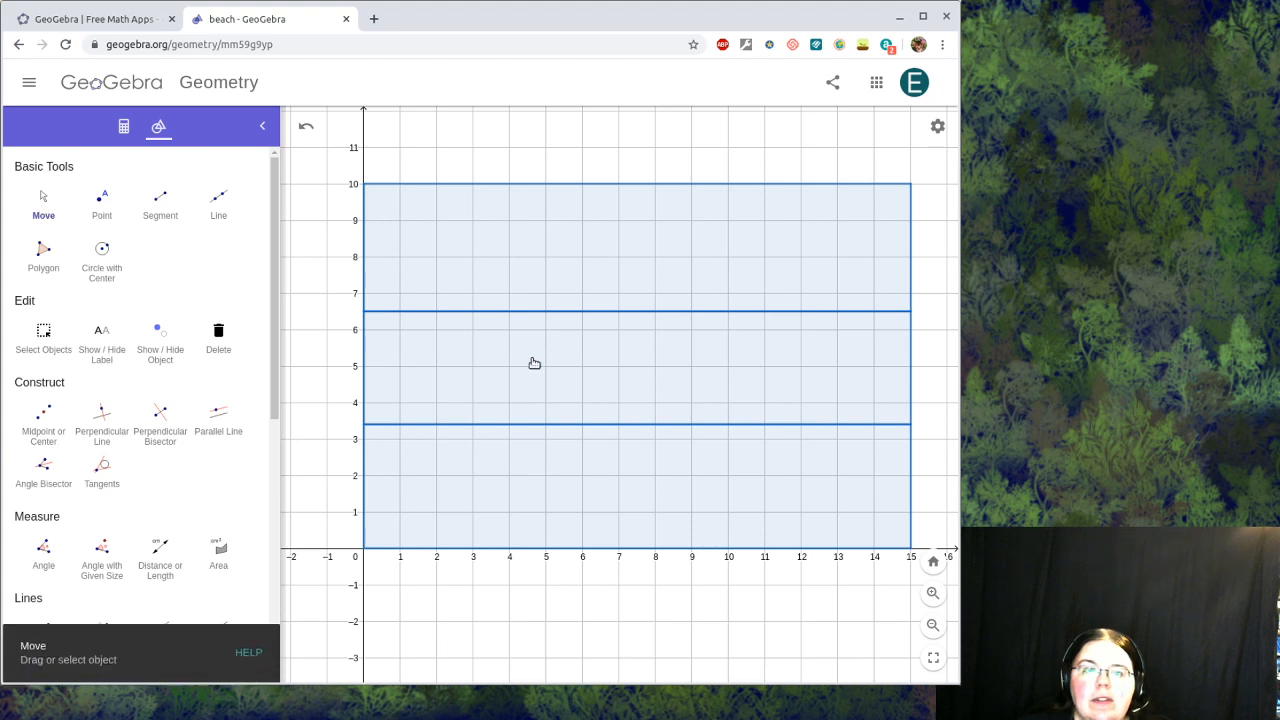
left_click(444, 467)
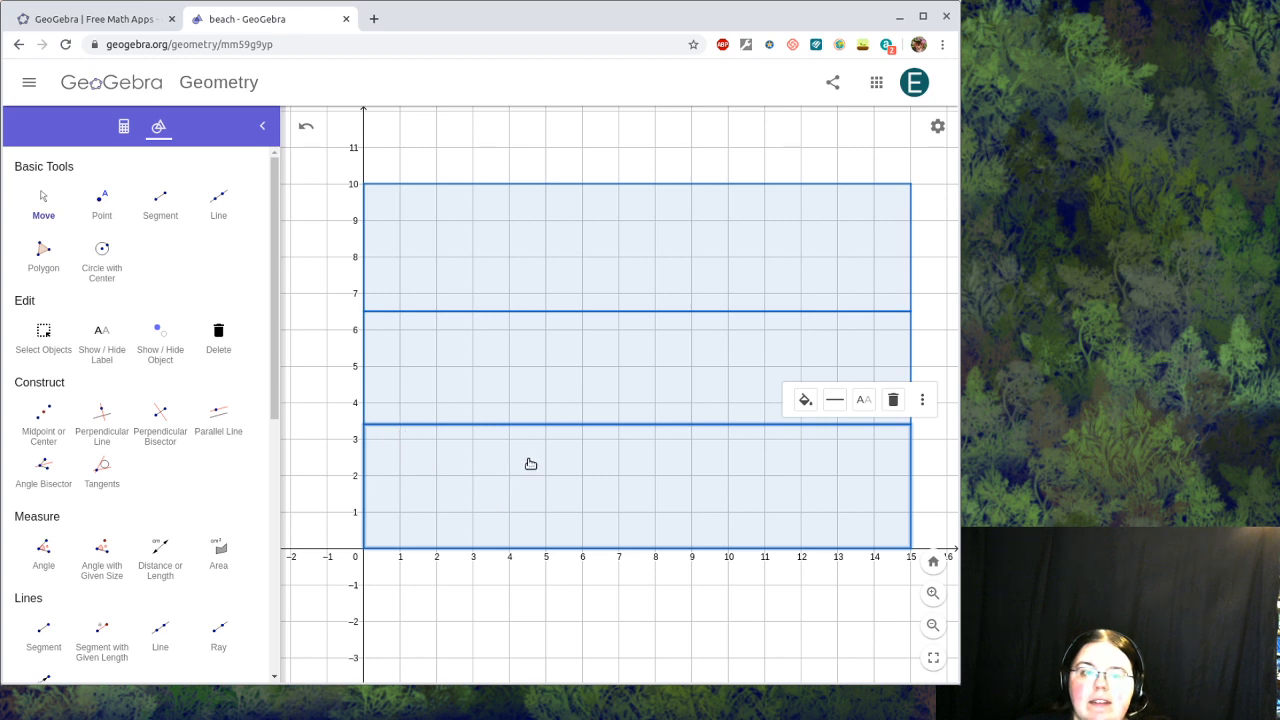
left_click(530, 364)
left_click(526, 279)
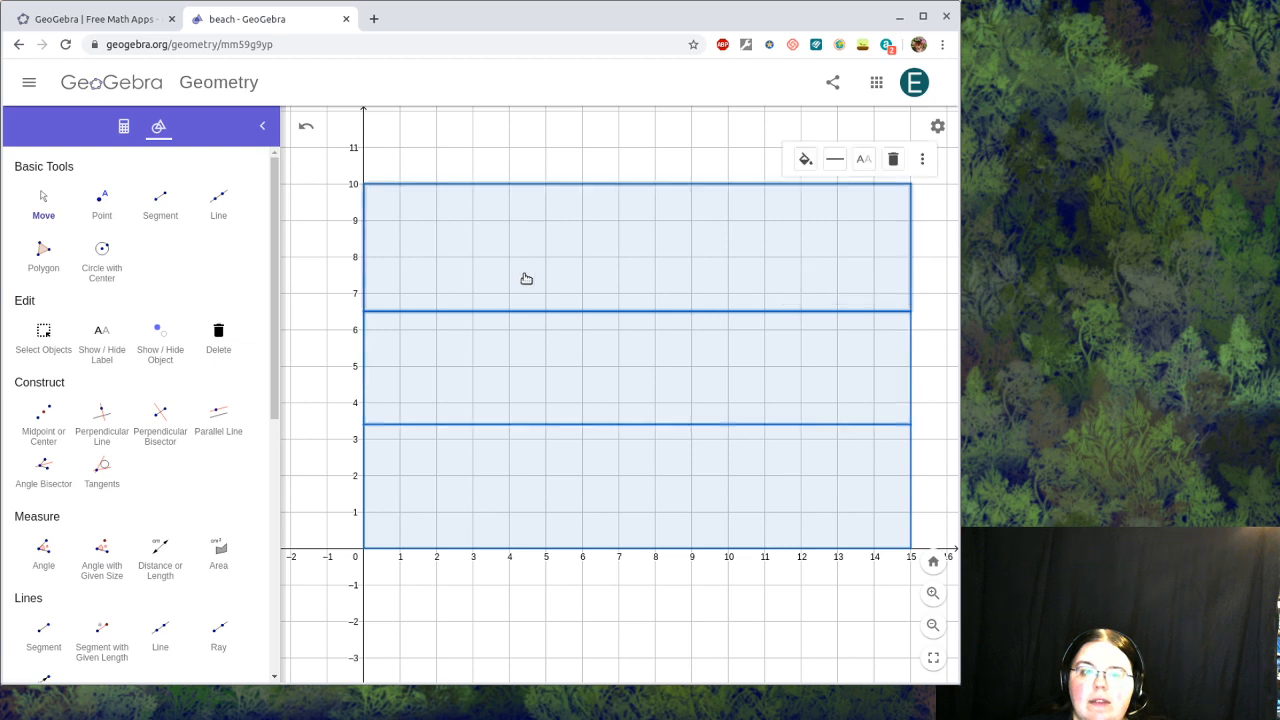
left_click(561, 476)
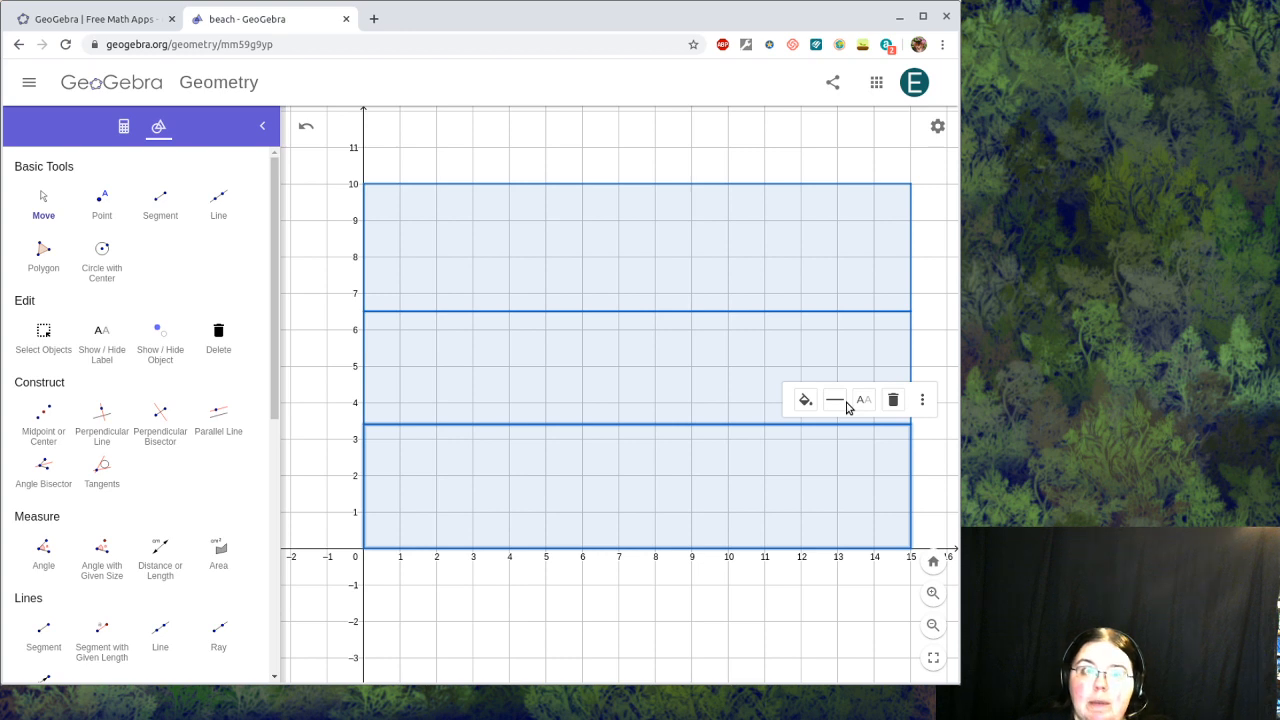
left_click(805, 401)
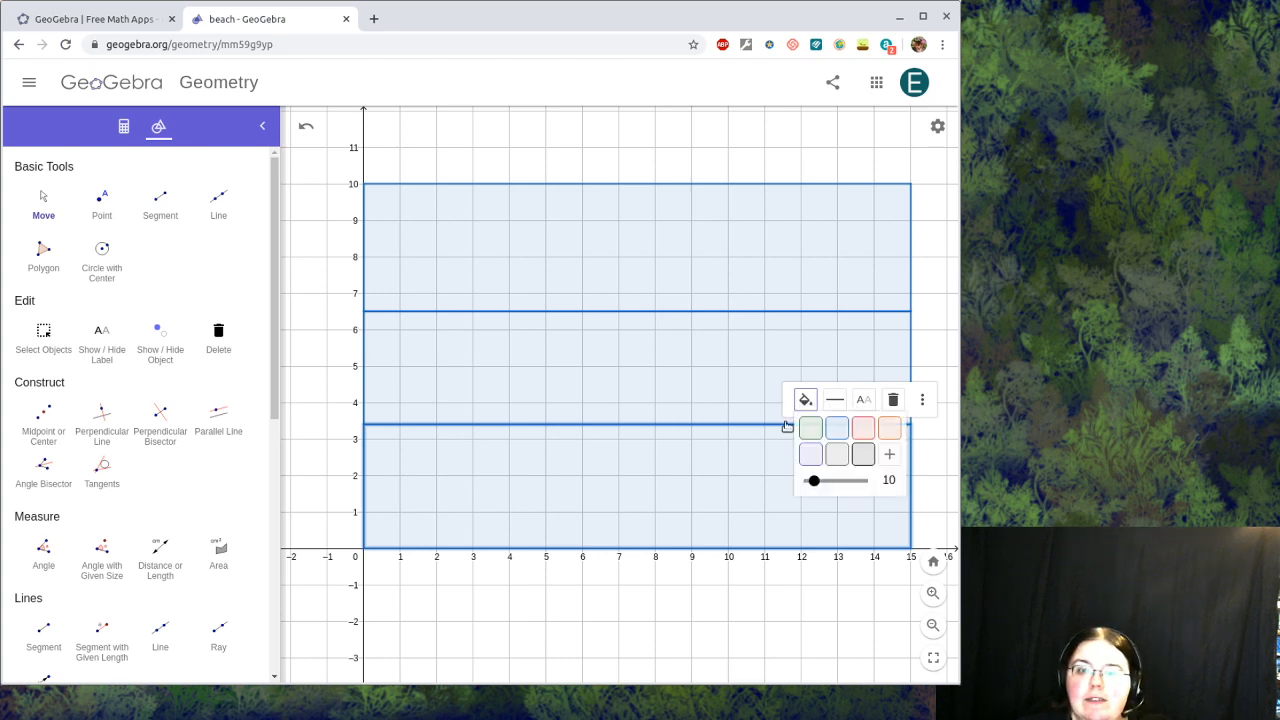
right_click(575, 472)
left_click(625, 554)
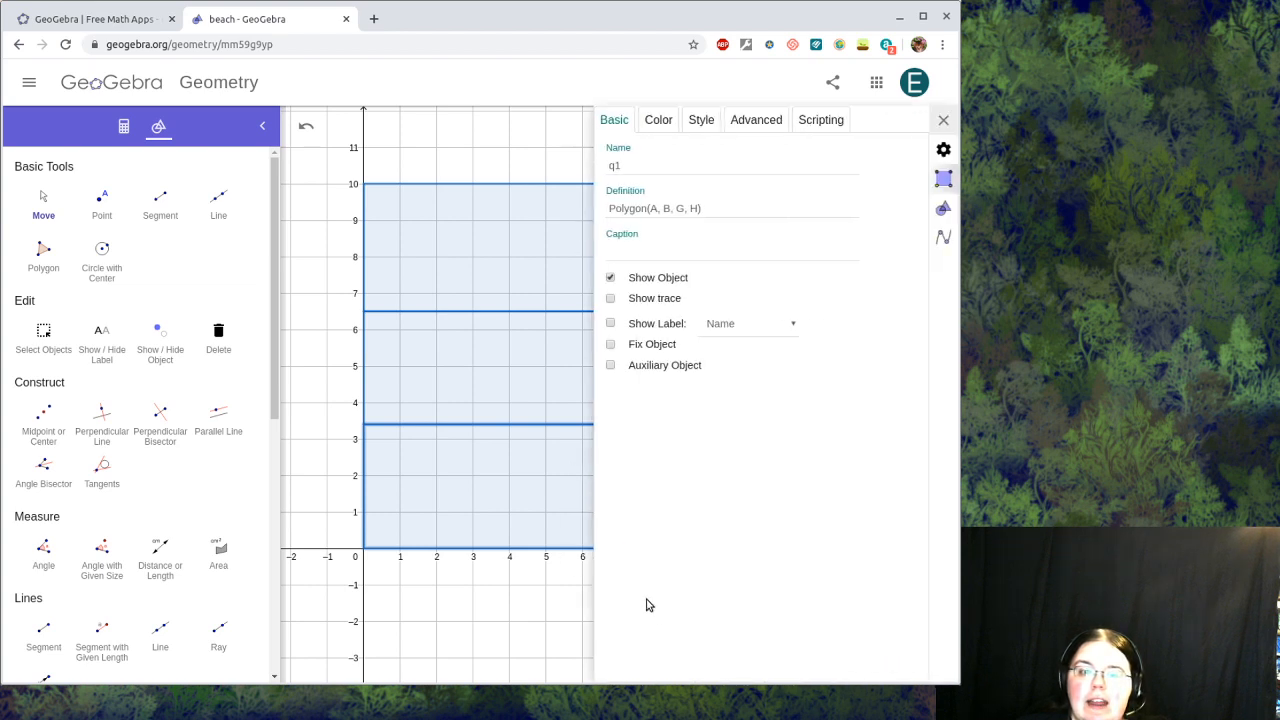
Step: Fill the bottom rectangle gold #FFCC33 at opacity 100
left_click(659, 121)
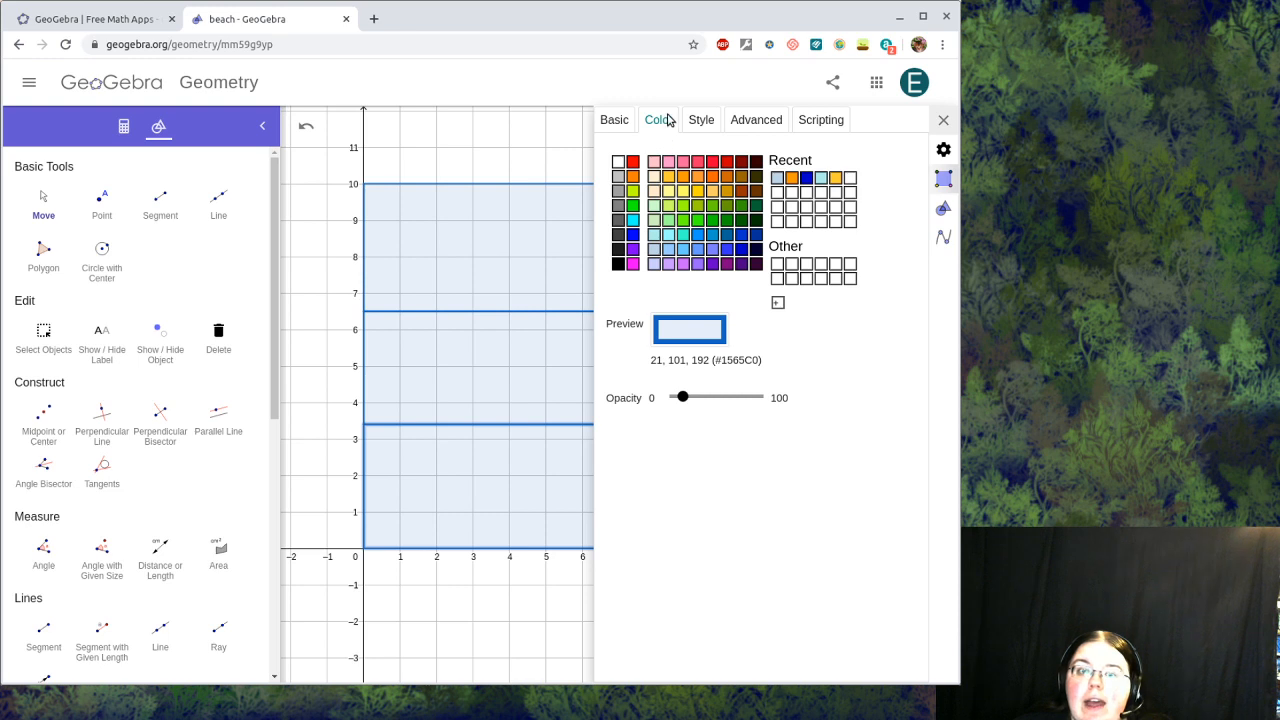
left_click(683, 191)
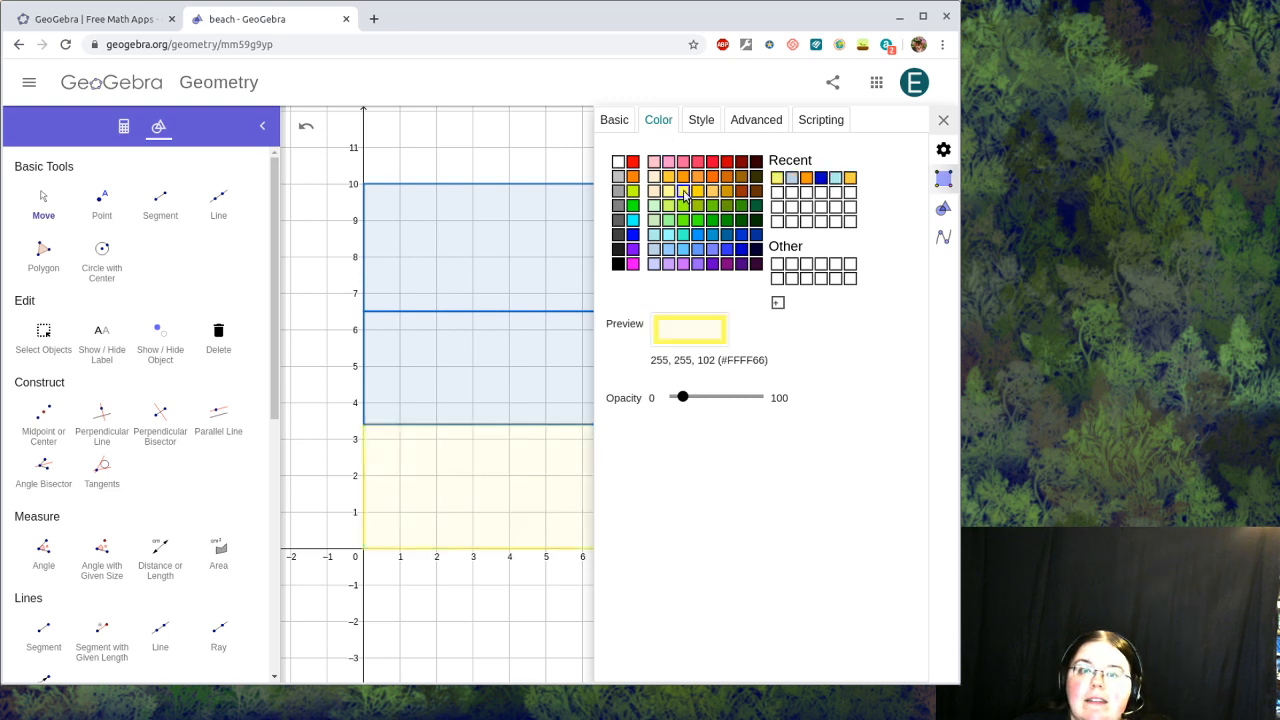
left_click(698, 192)
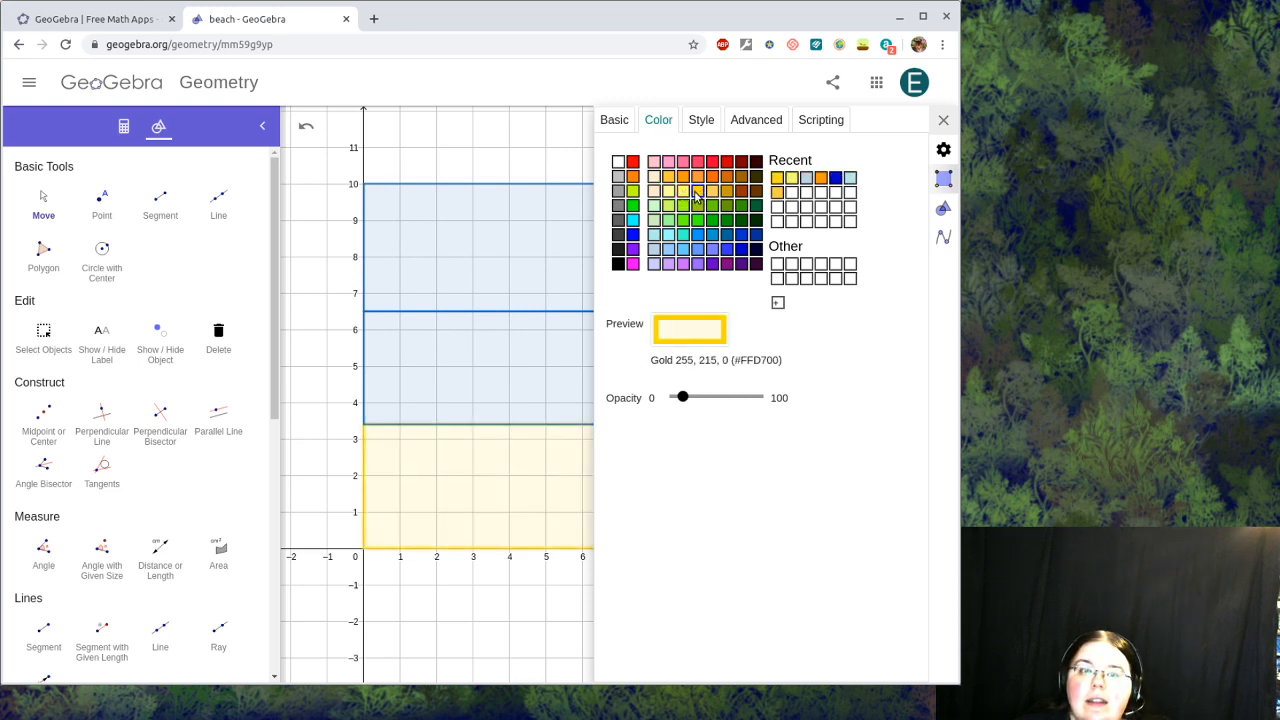
left_click_drag(682, 397, 781, 395)
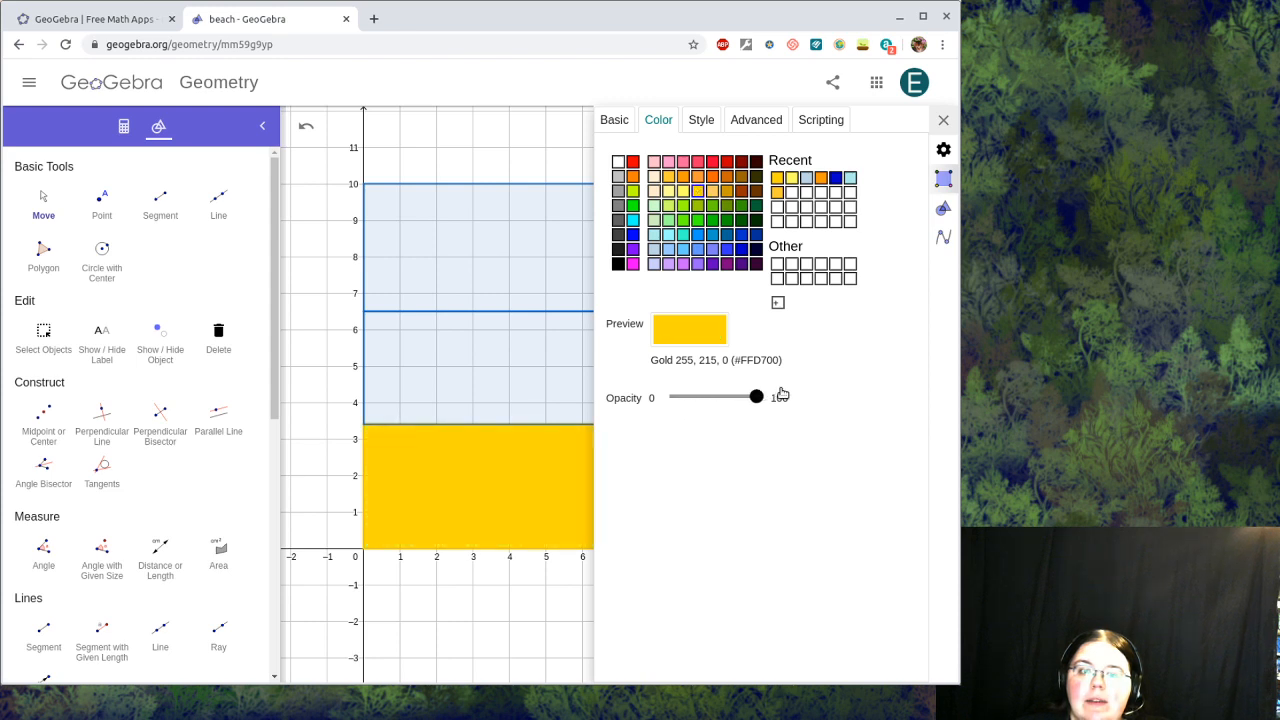
left_click(669, 177)
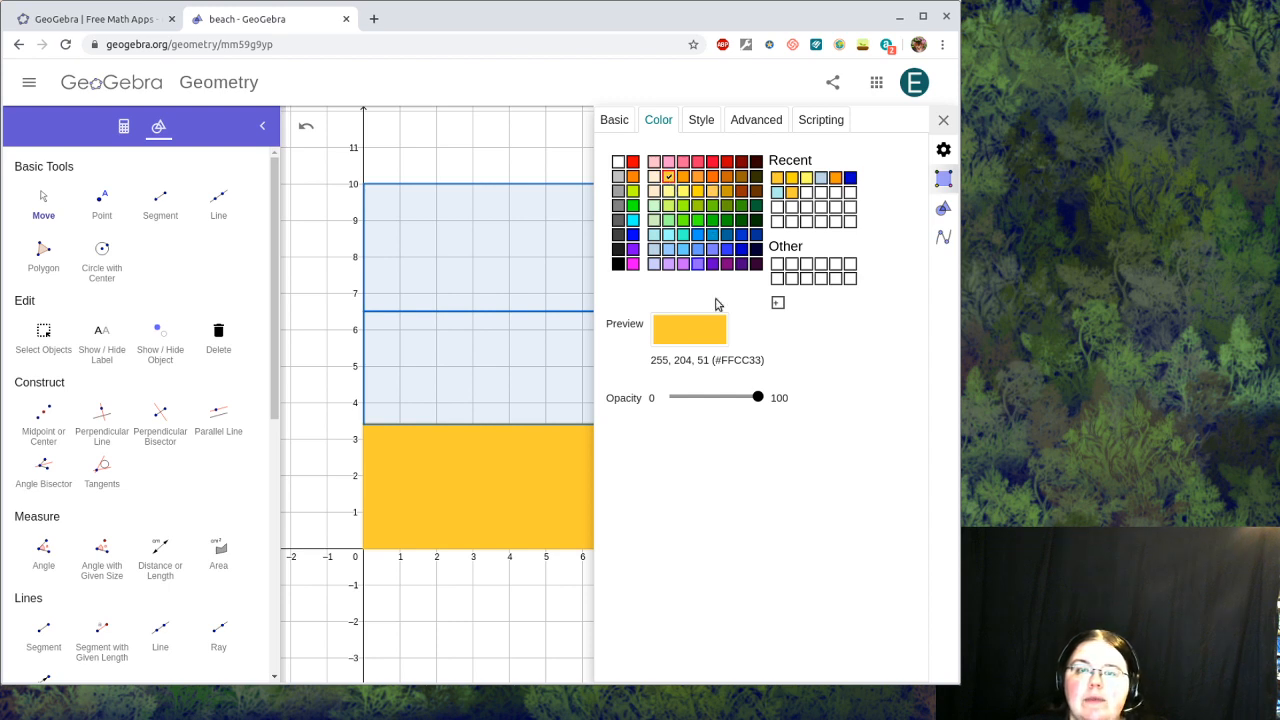
Step: Fill the top rectangle light blue #99CCFF at full opacity and the middle one a stronger blue
left_click(478, 237)
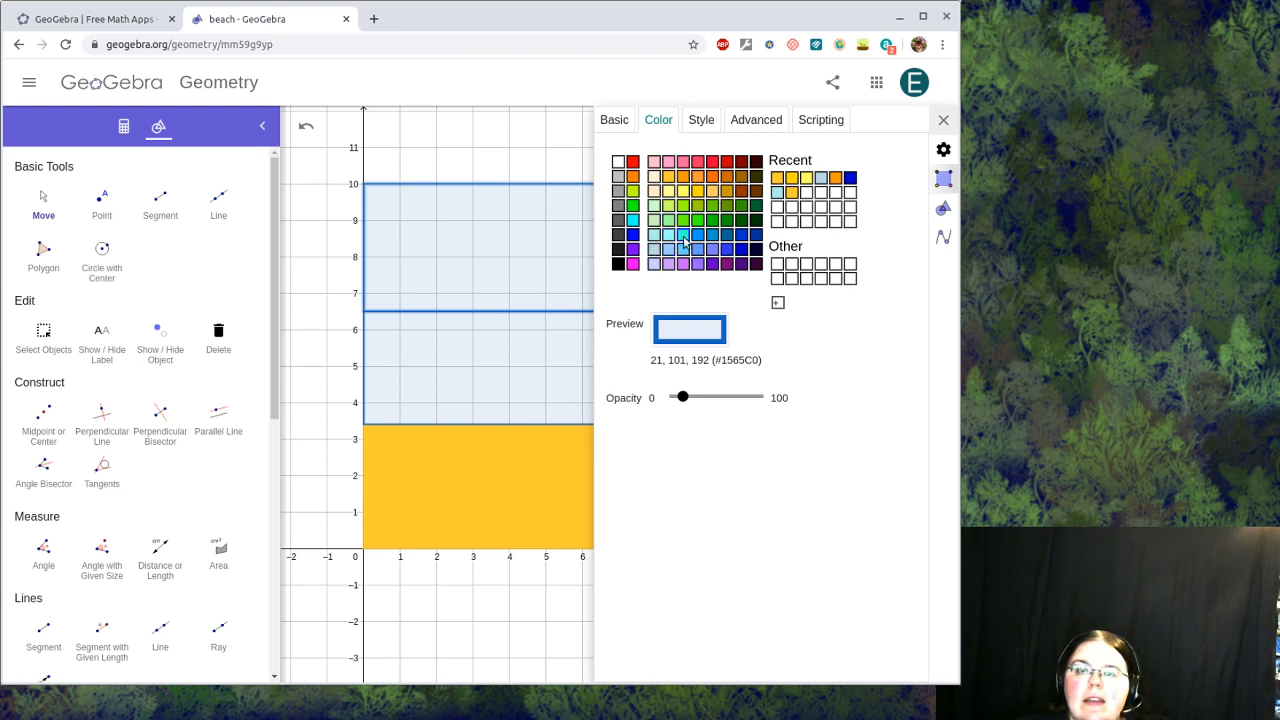
left_click(654, 250)
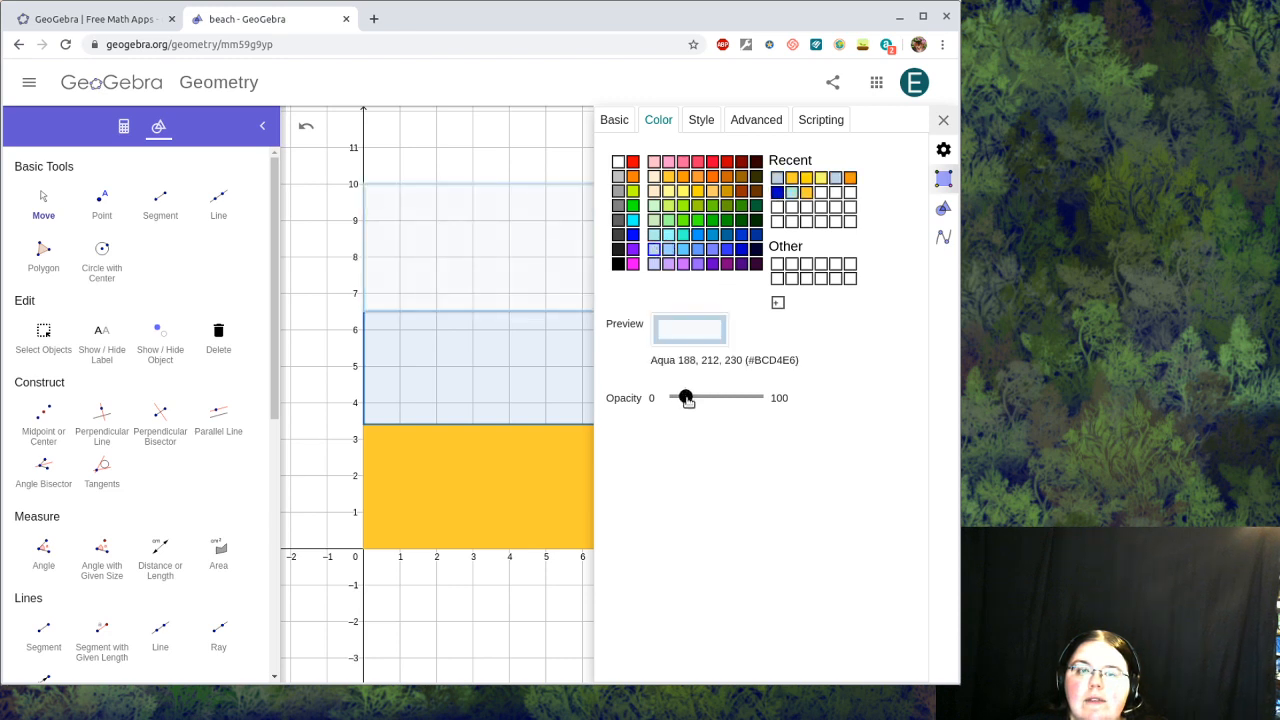
left_click_drag(683, 397, 780, 400)
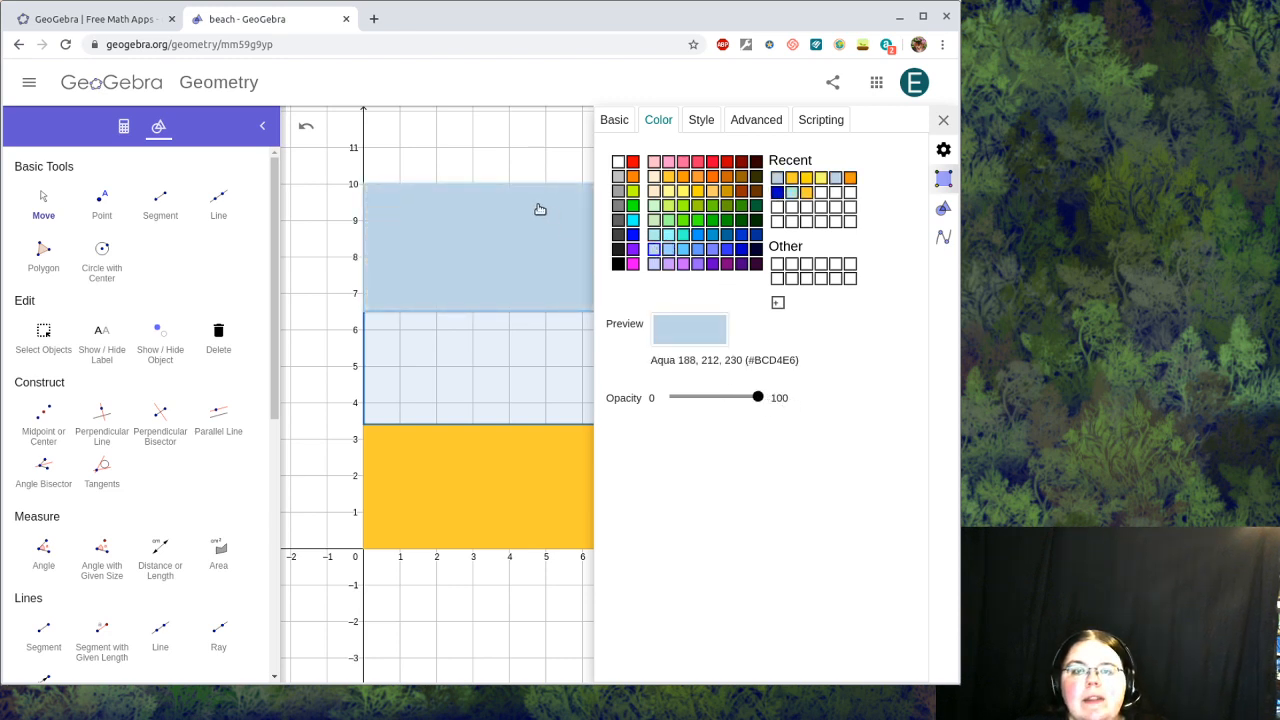
left_click(654, 250)
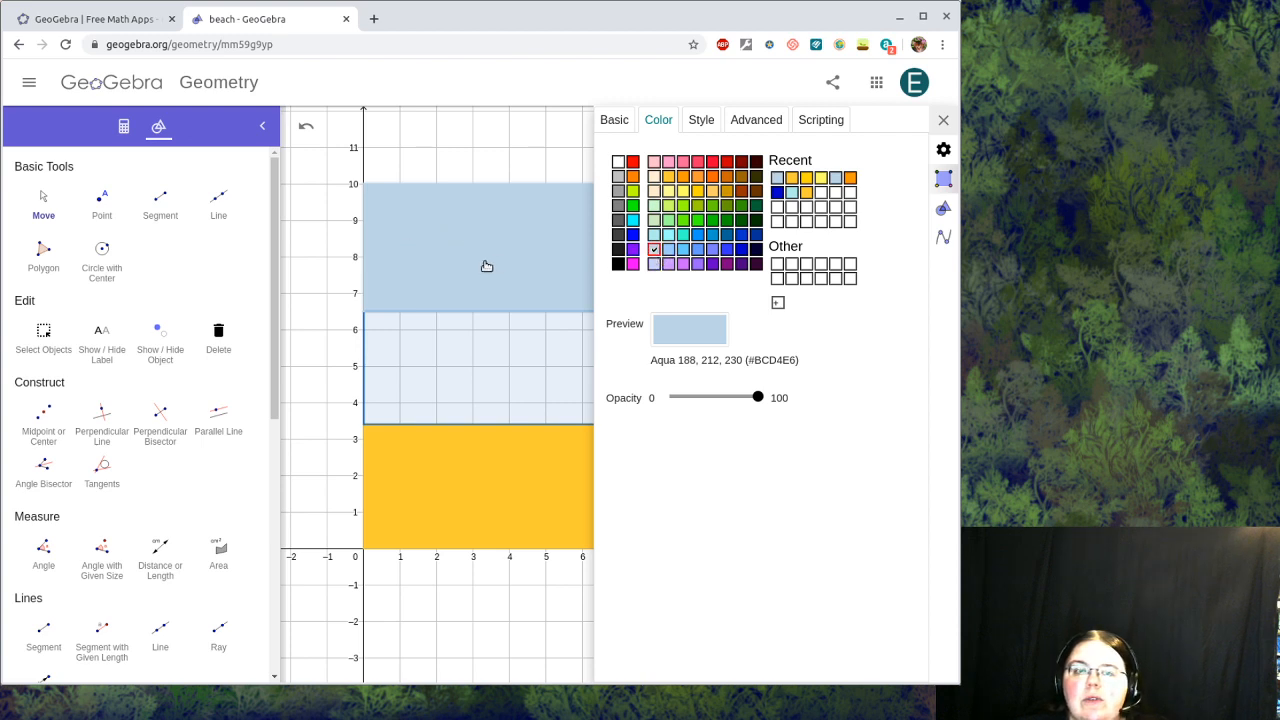
left_click(656, 235)
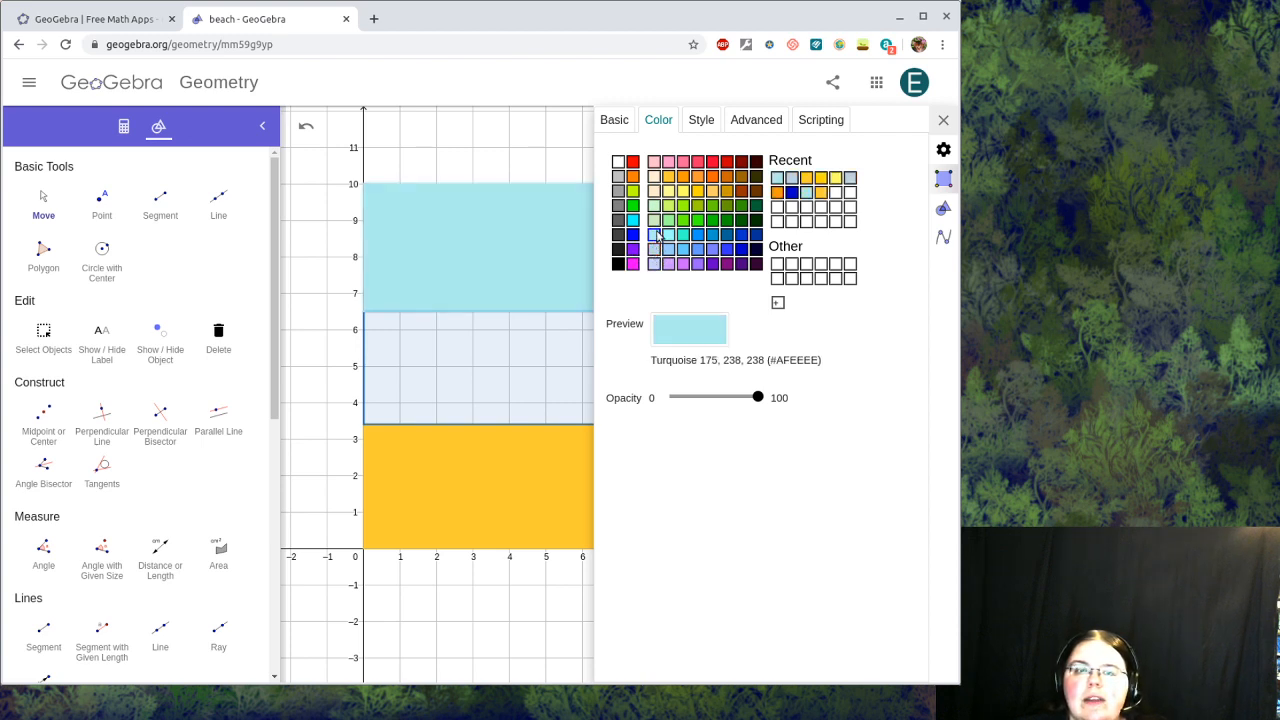
left_click(667, 250)
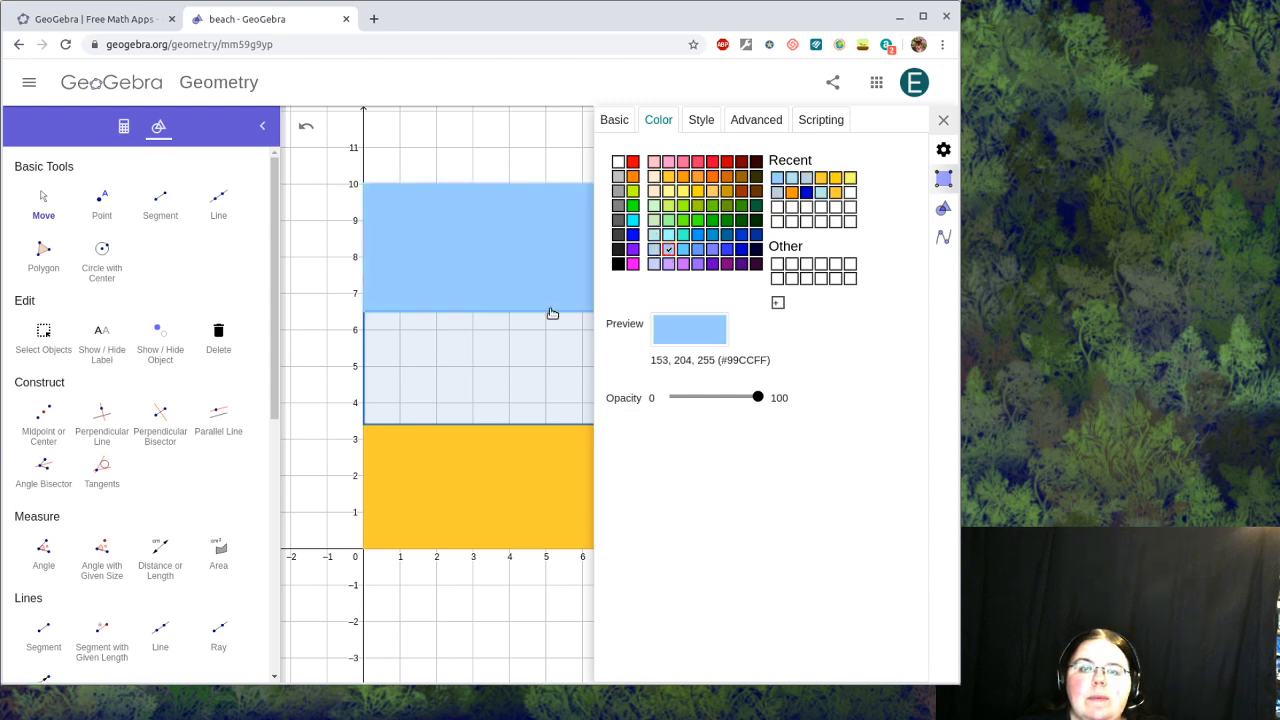
left_click(443, 357)
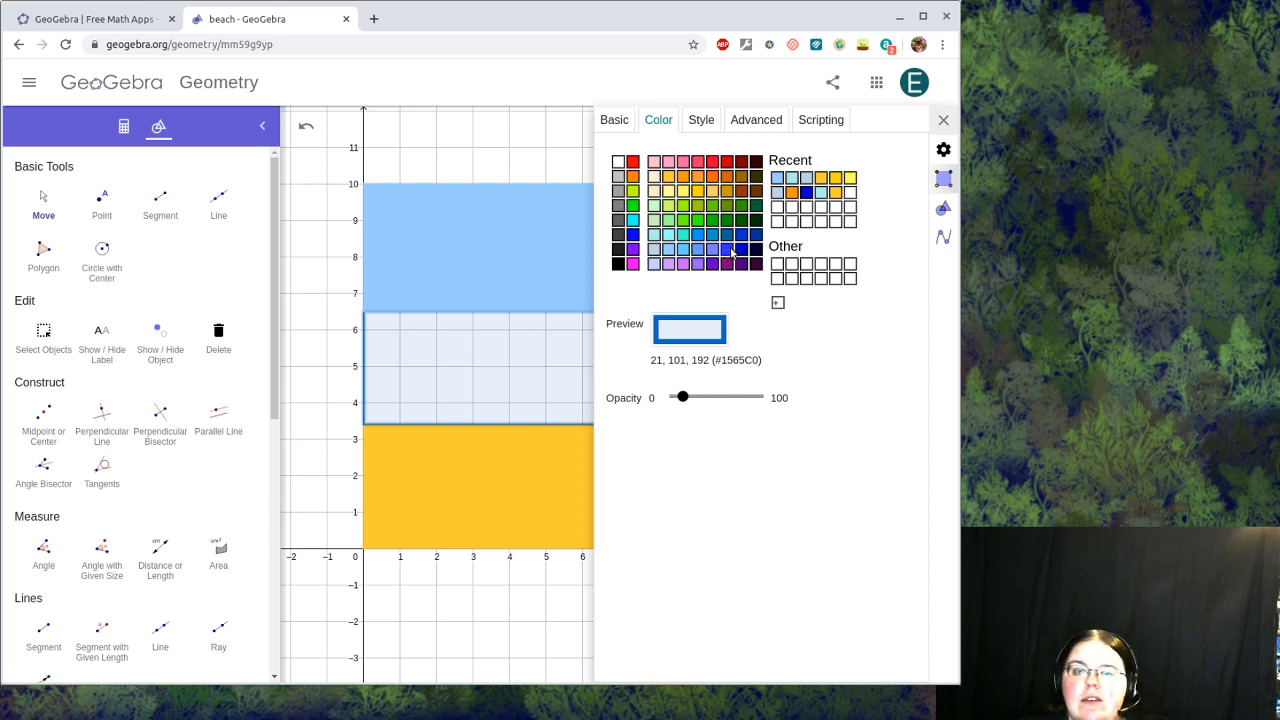
left_click(729, 250)
Step: Make the water band 100% opaque and settle on the #3333FF (51, 51, 255) blue after comparing swatches
left_click_drag(685, 397, 758, 397)
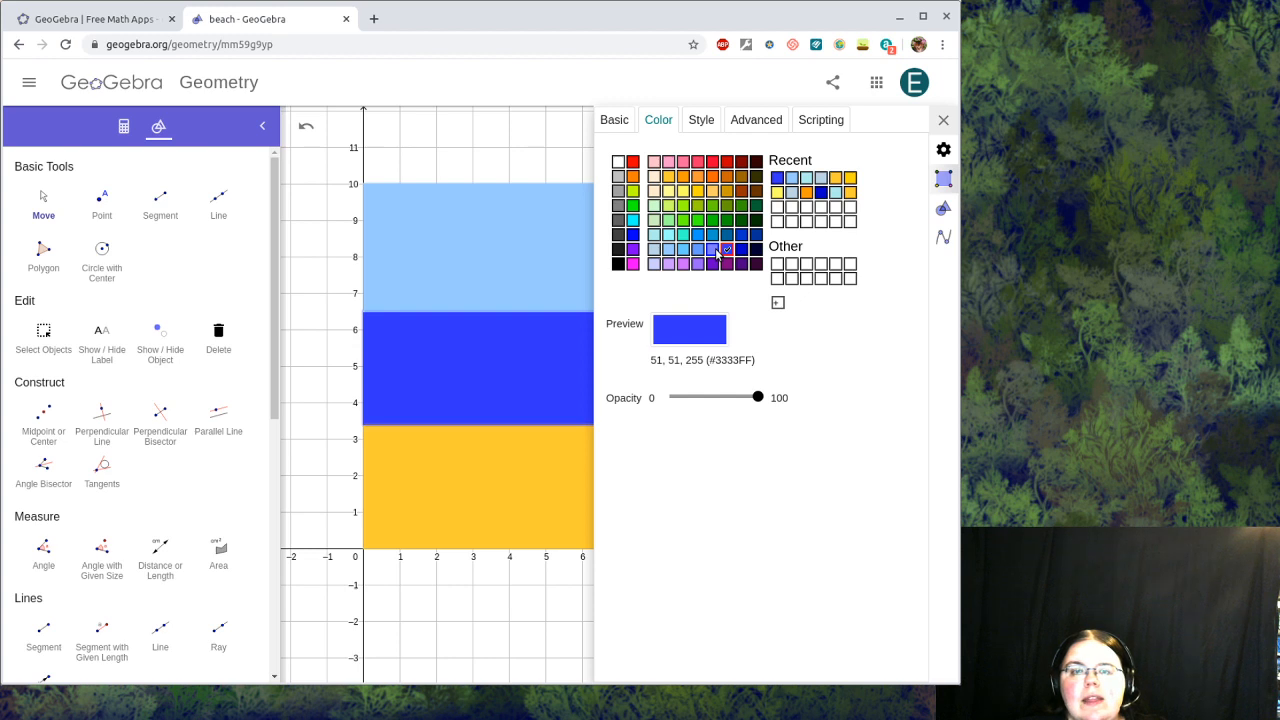
left_click(713, 250)
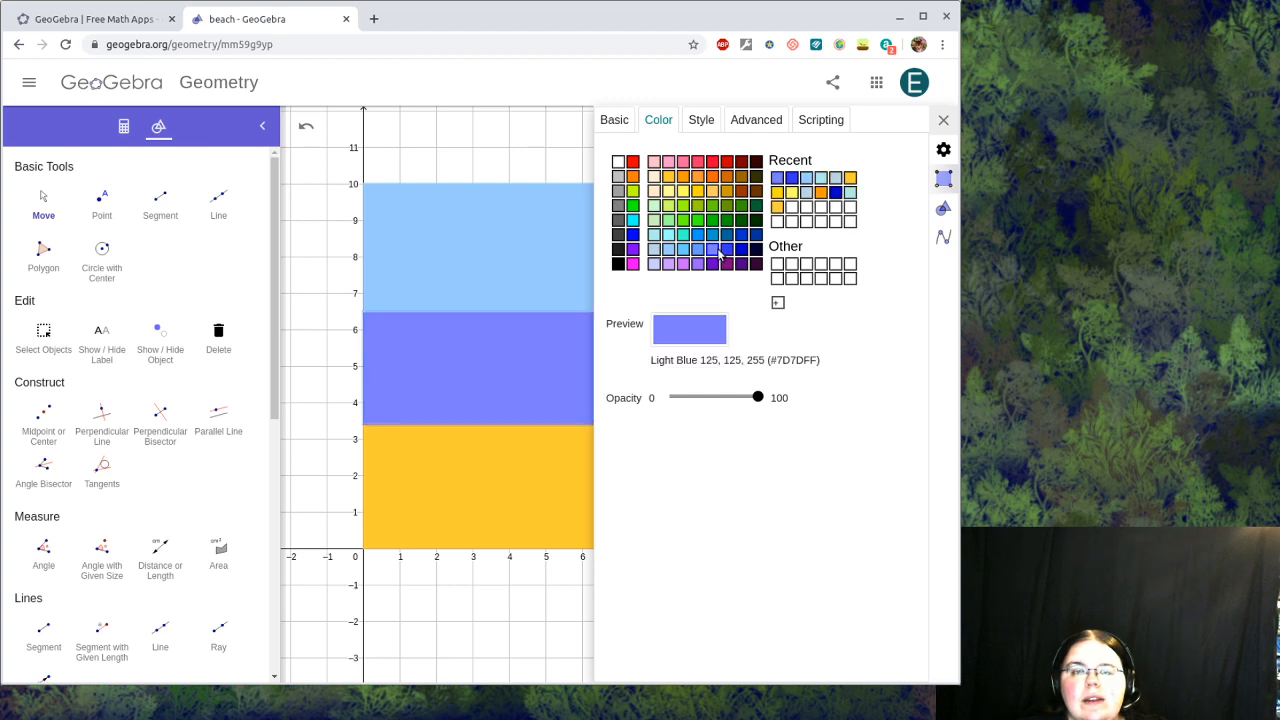
left_click(726, 252)
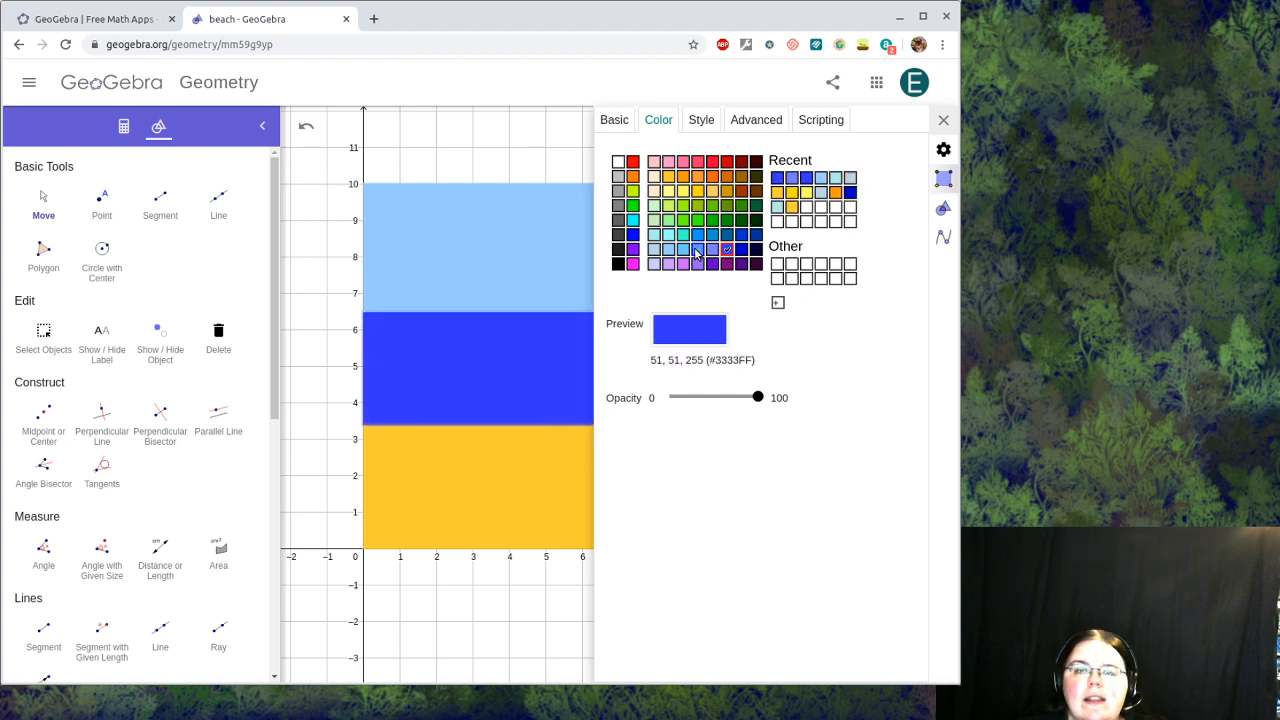
left_click(697, 252)
left_click(713, 250)
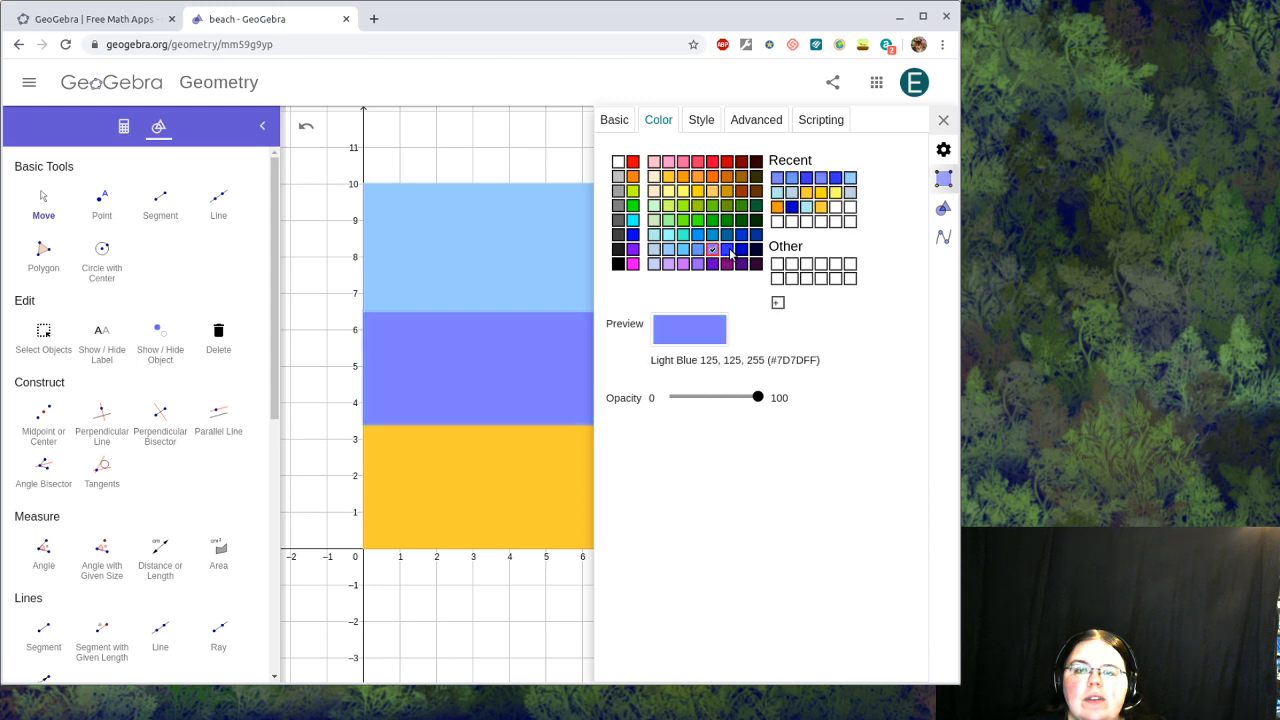
left_click(727, 251)
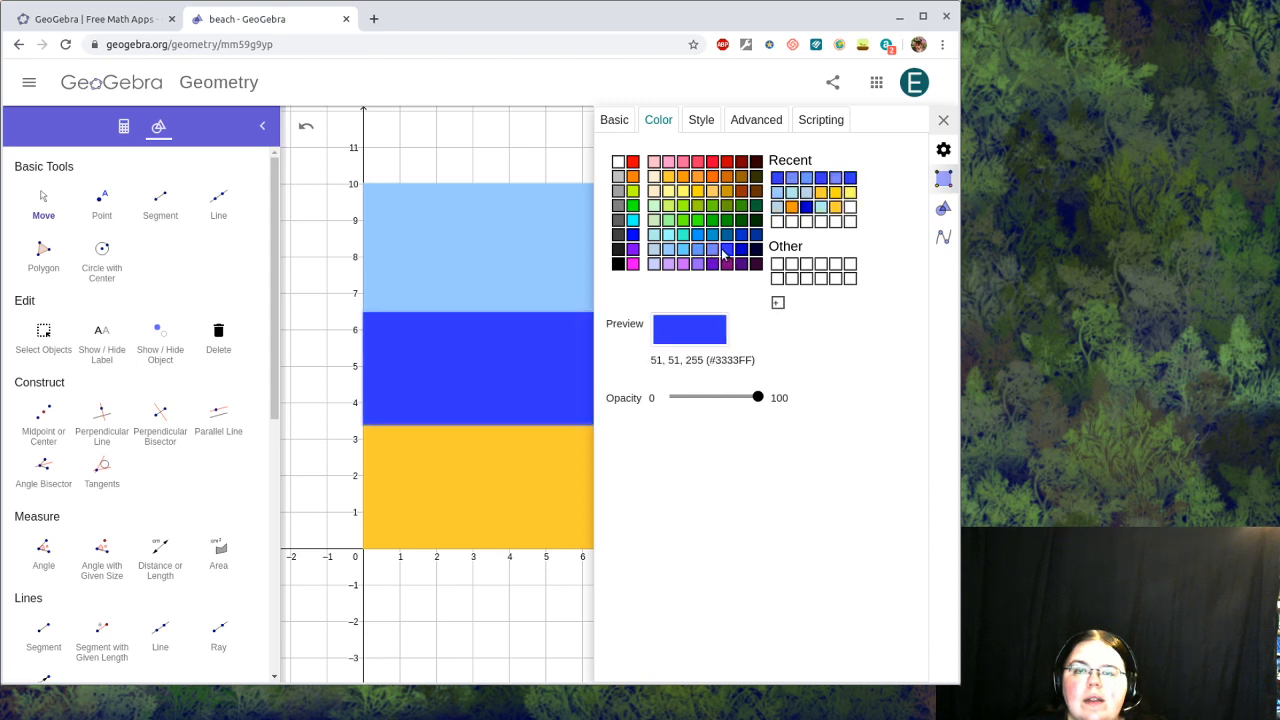
left_click(713, 251)
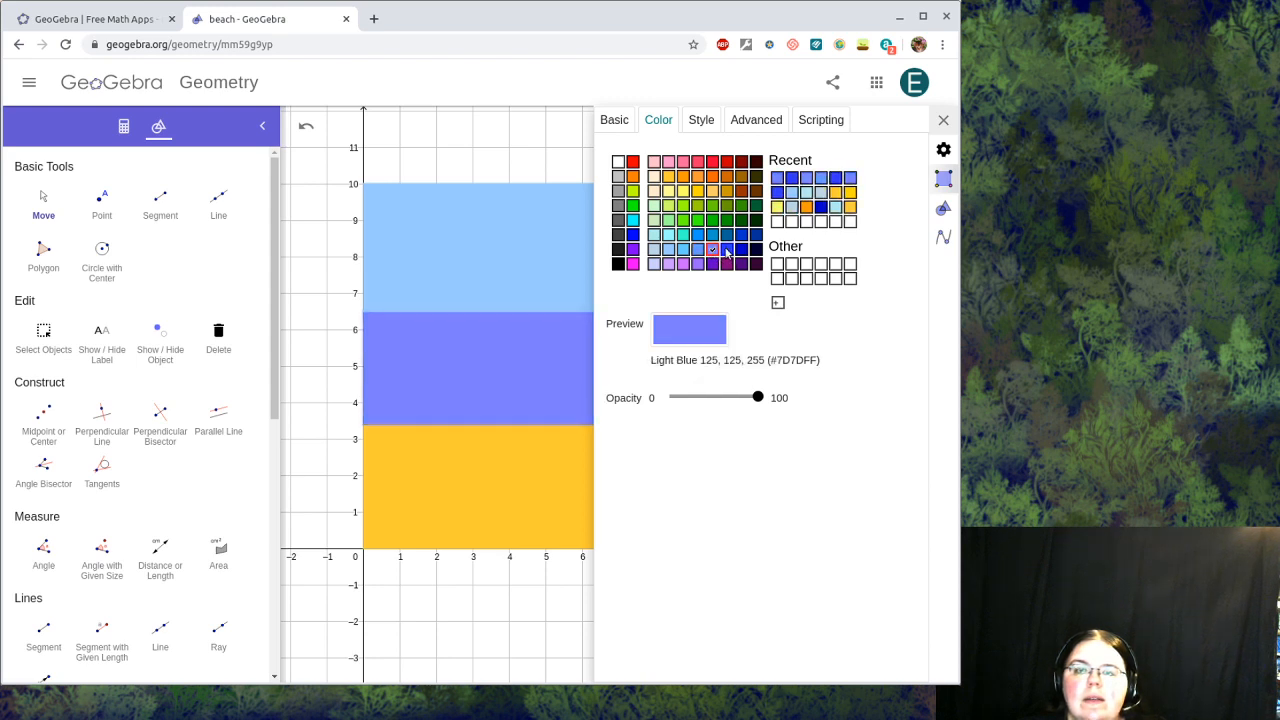
left_click(740, 250)
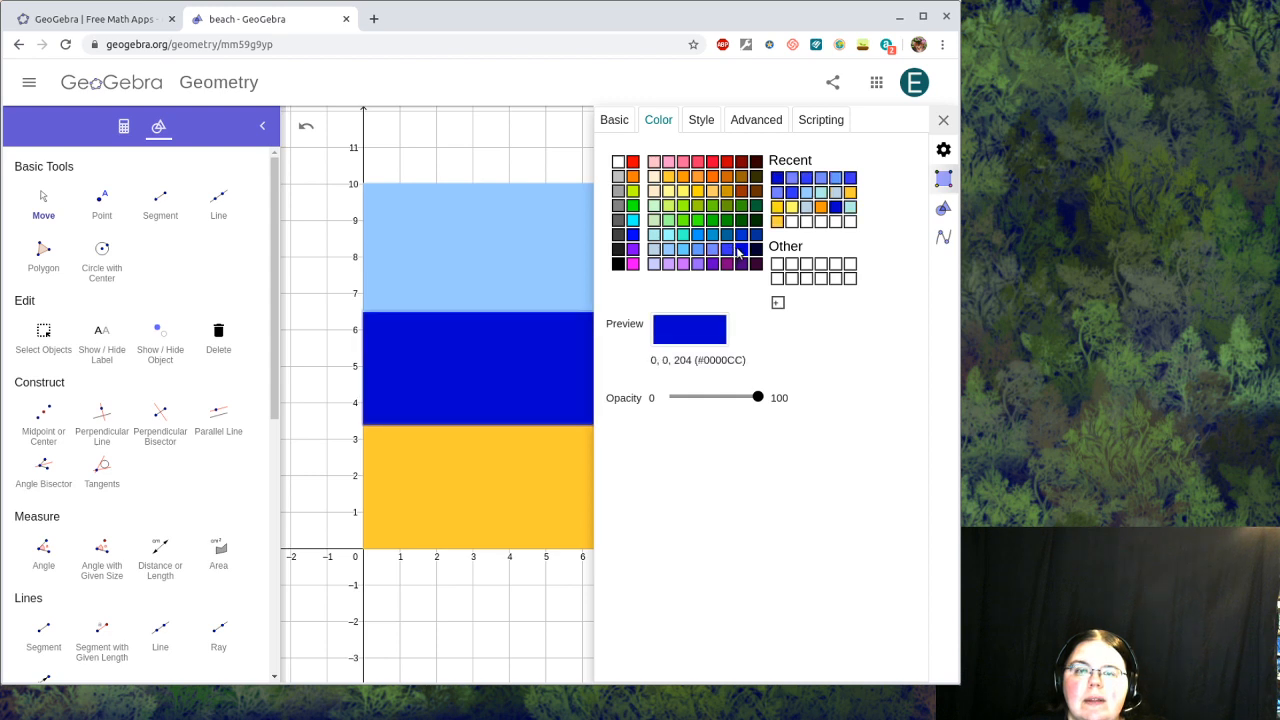
left_click(727, 250)
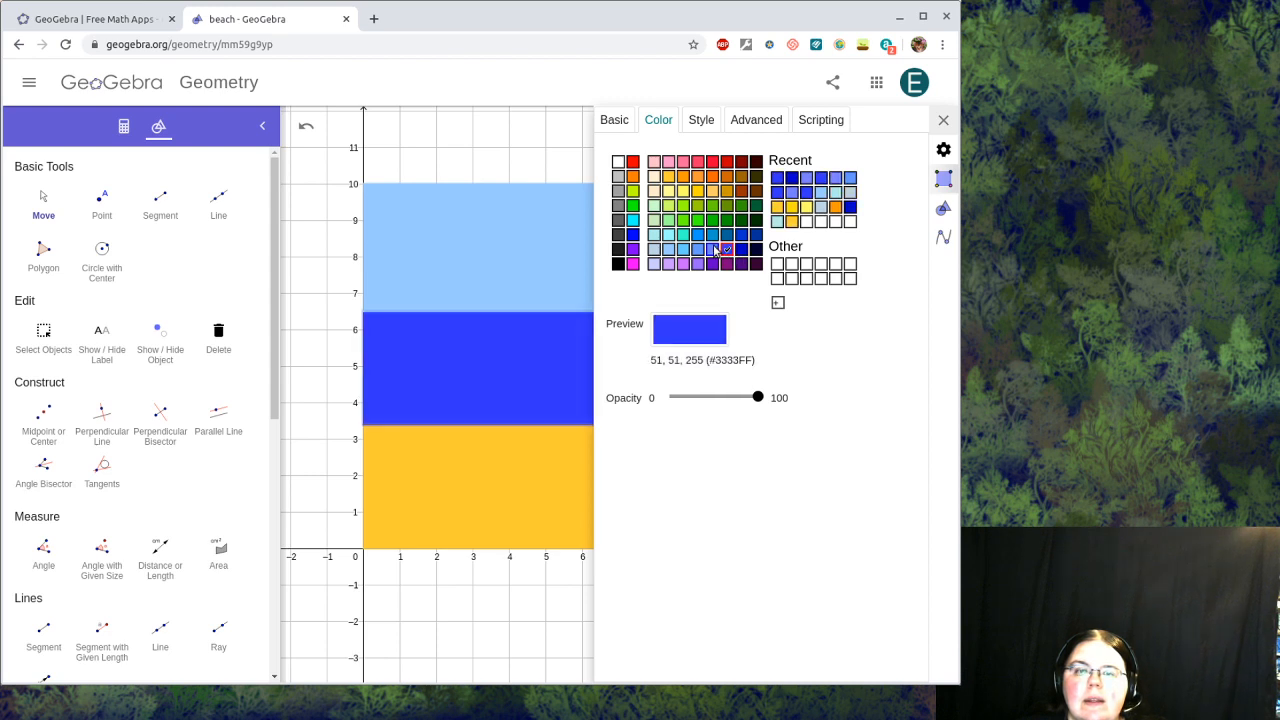
left_click(713, 250)
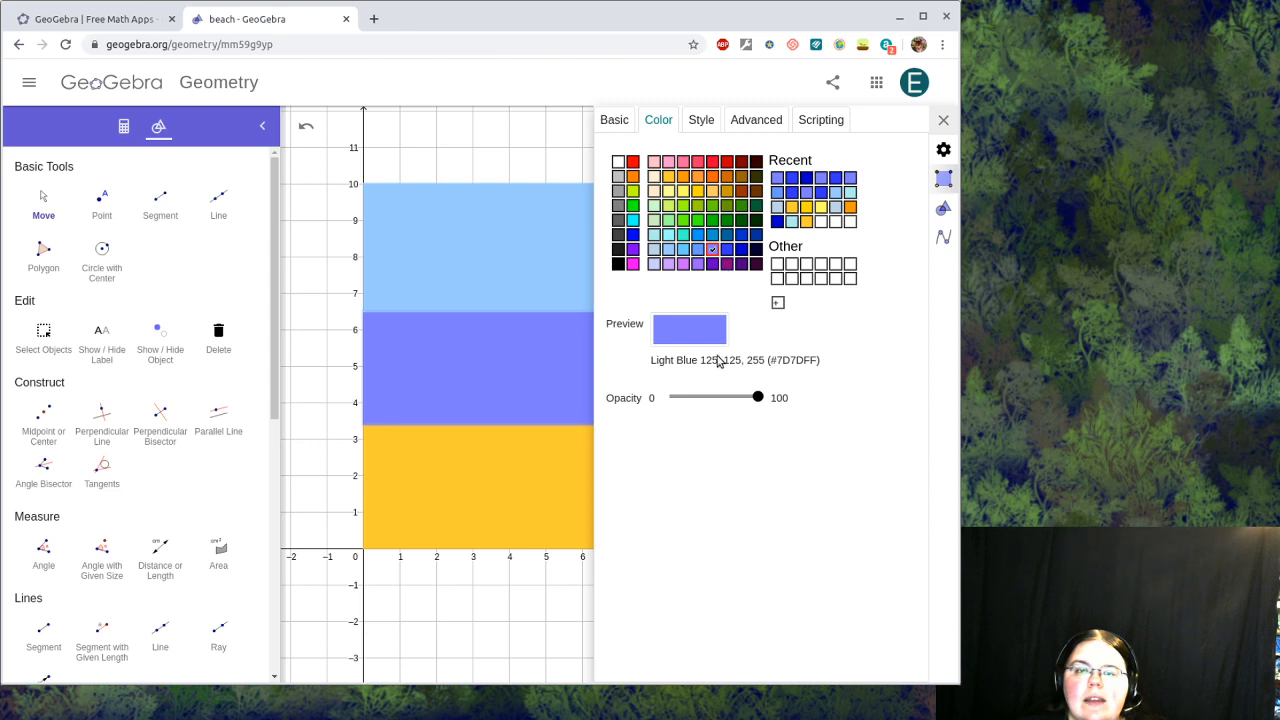
left_click(728, 250)
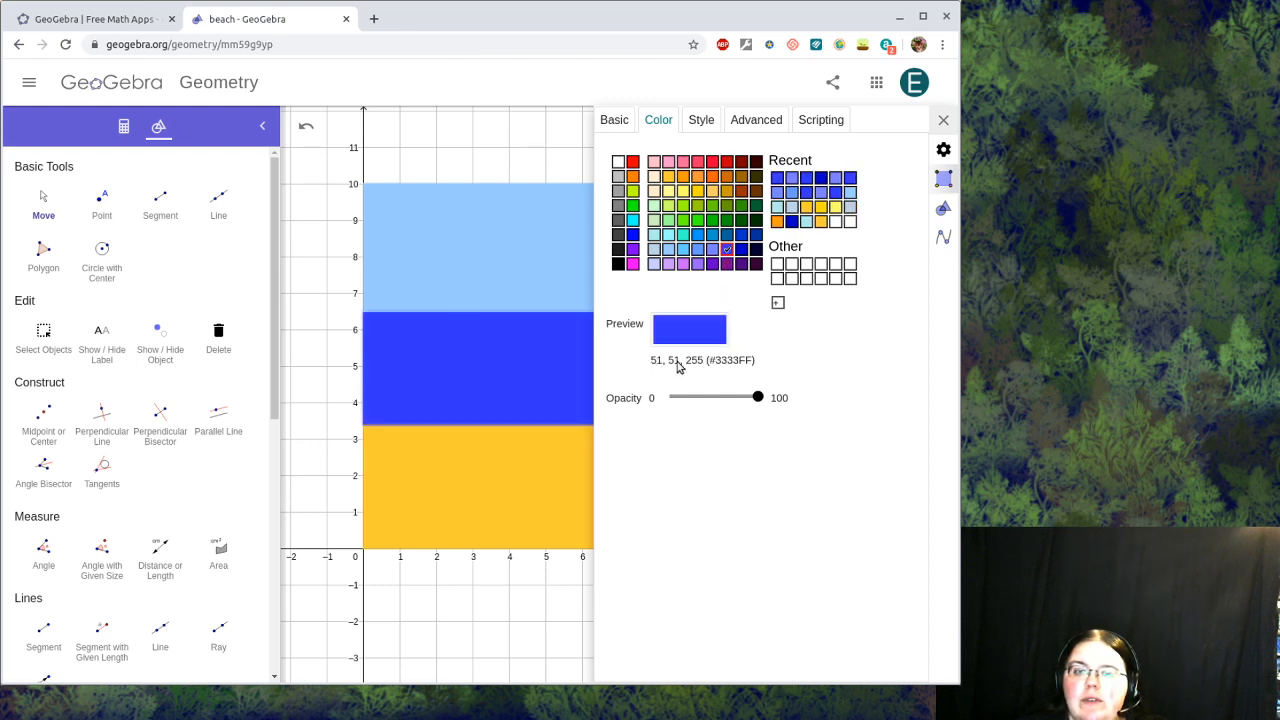
left_click(686, 332)
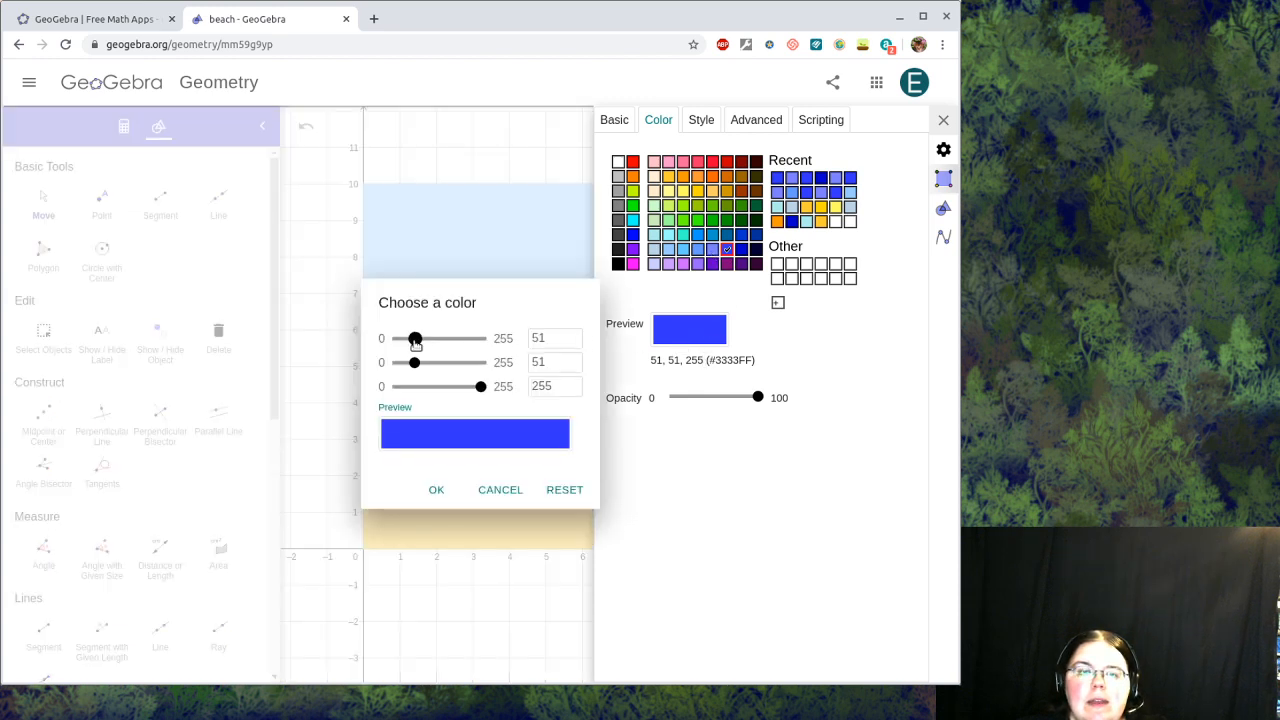
Step: Enter red 80, green 90, blue 255 for the water, apply #505AFF, and close the properties panel
left_click_drag(415, 343, 427, 341)
left_click(545, 338)
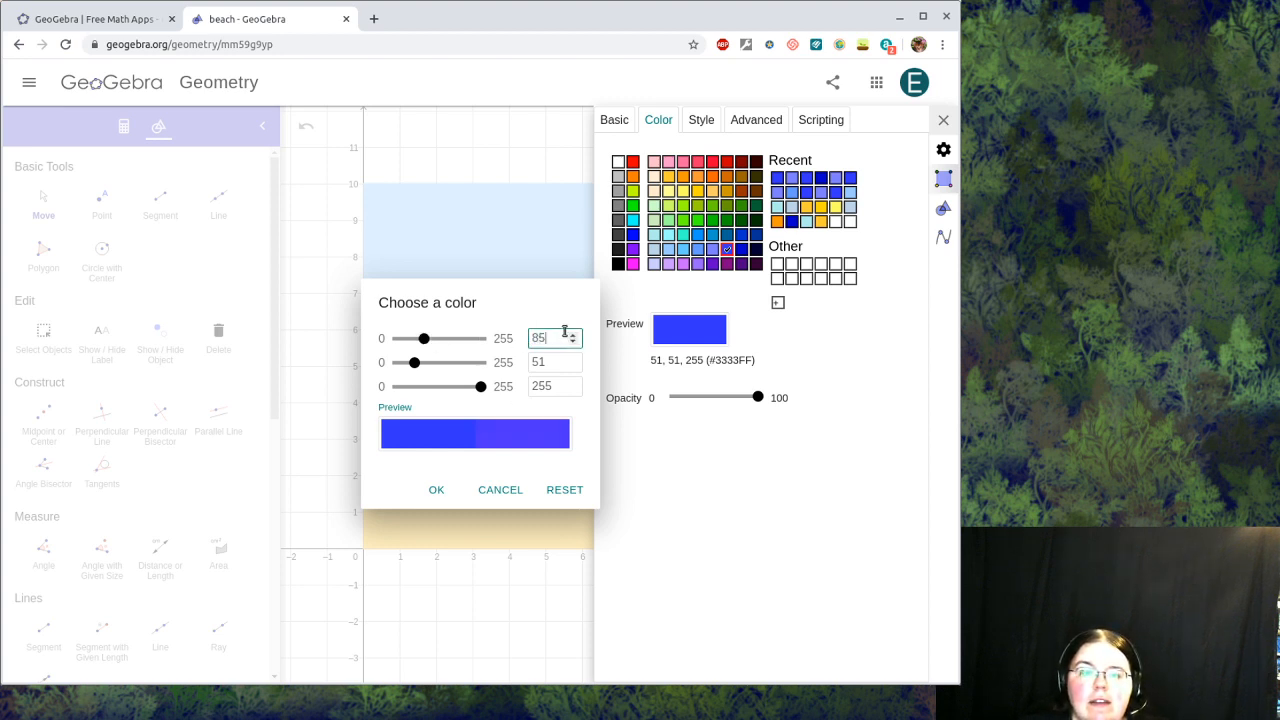
left_click(558, 362)
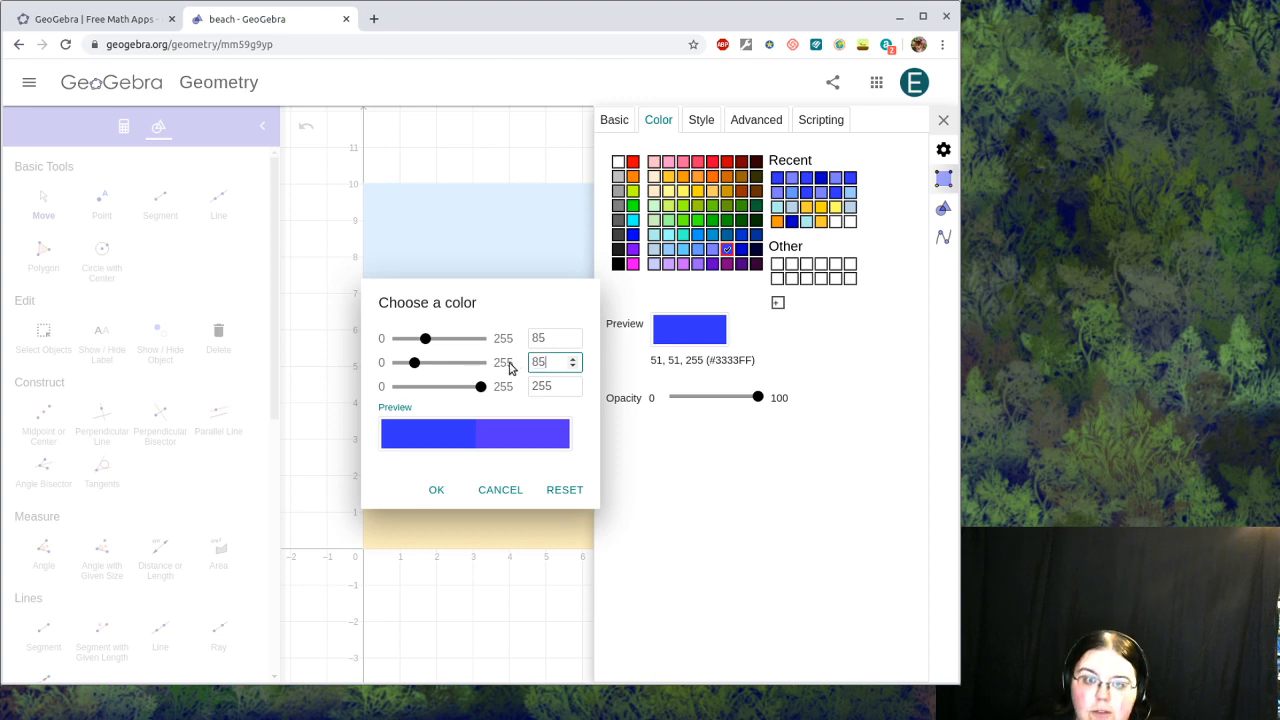
type("85")
left_click(593, 450)
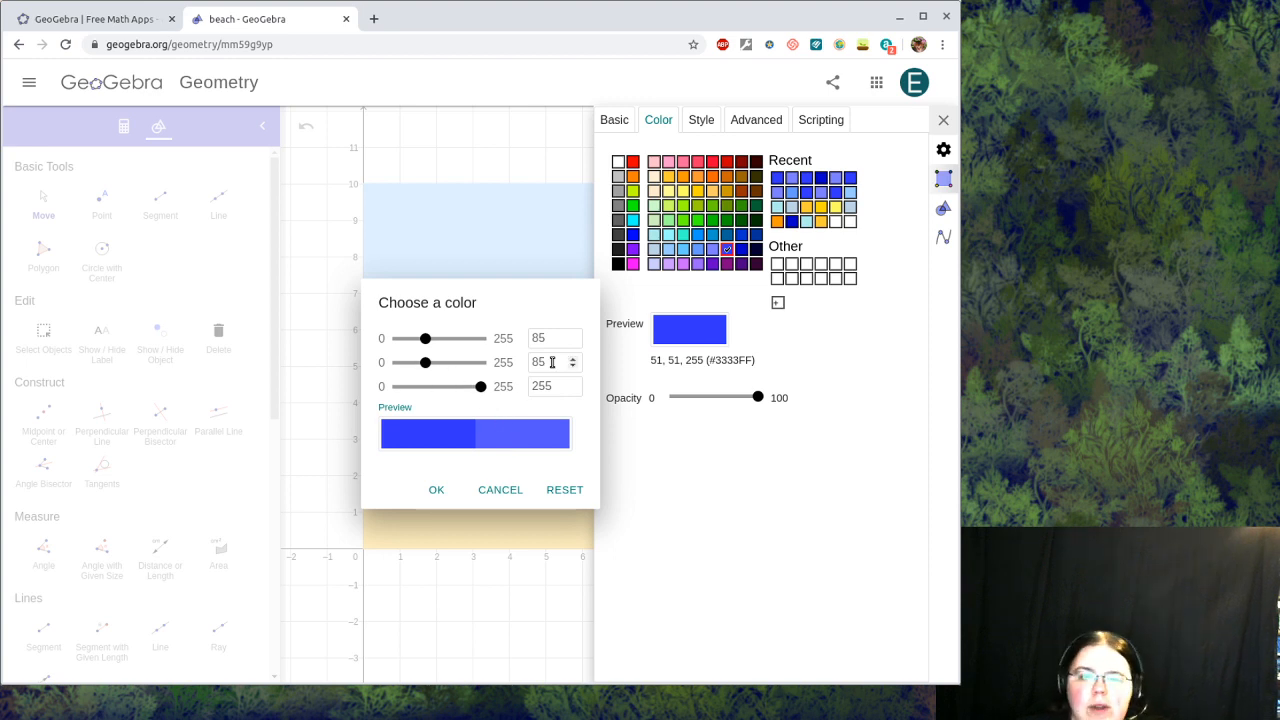
left_click_drag(548, 338, 528, 362)
type("80")
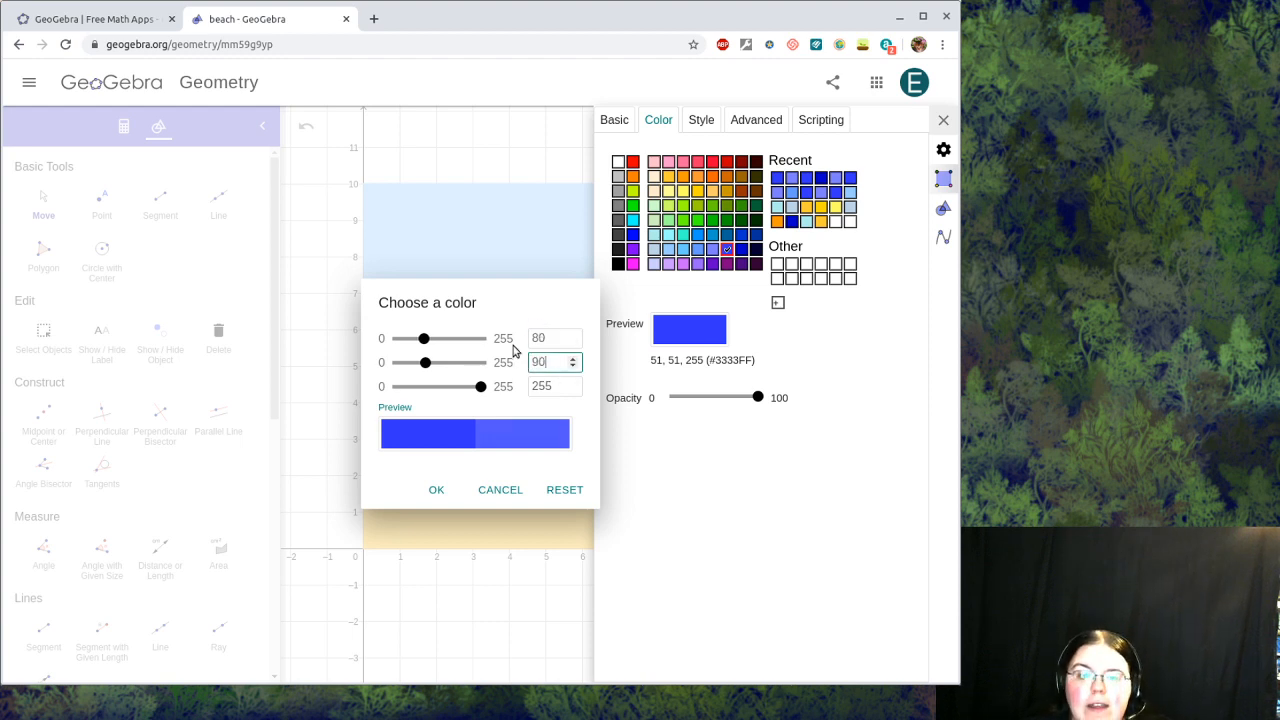
left_click(593, 438)
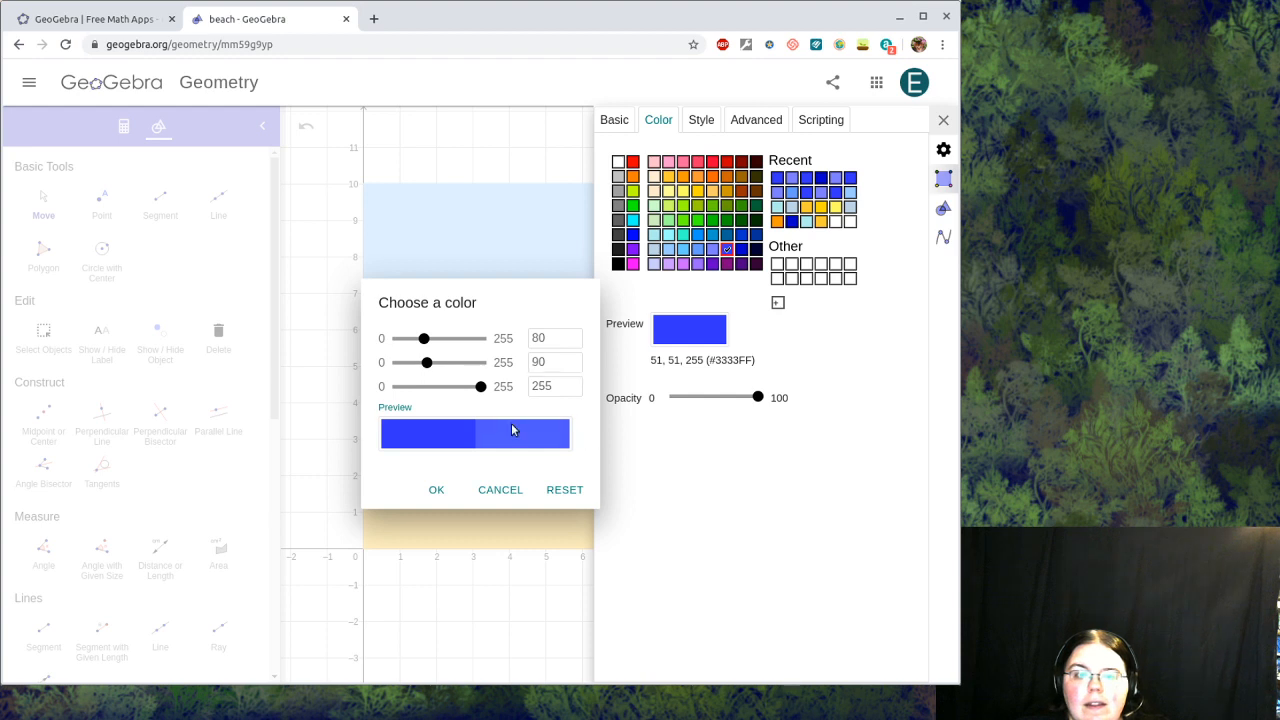
left_click(436, 489)
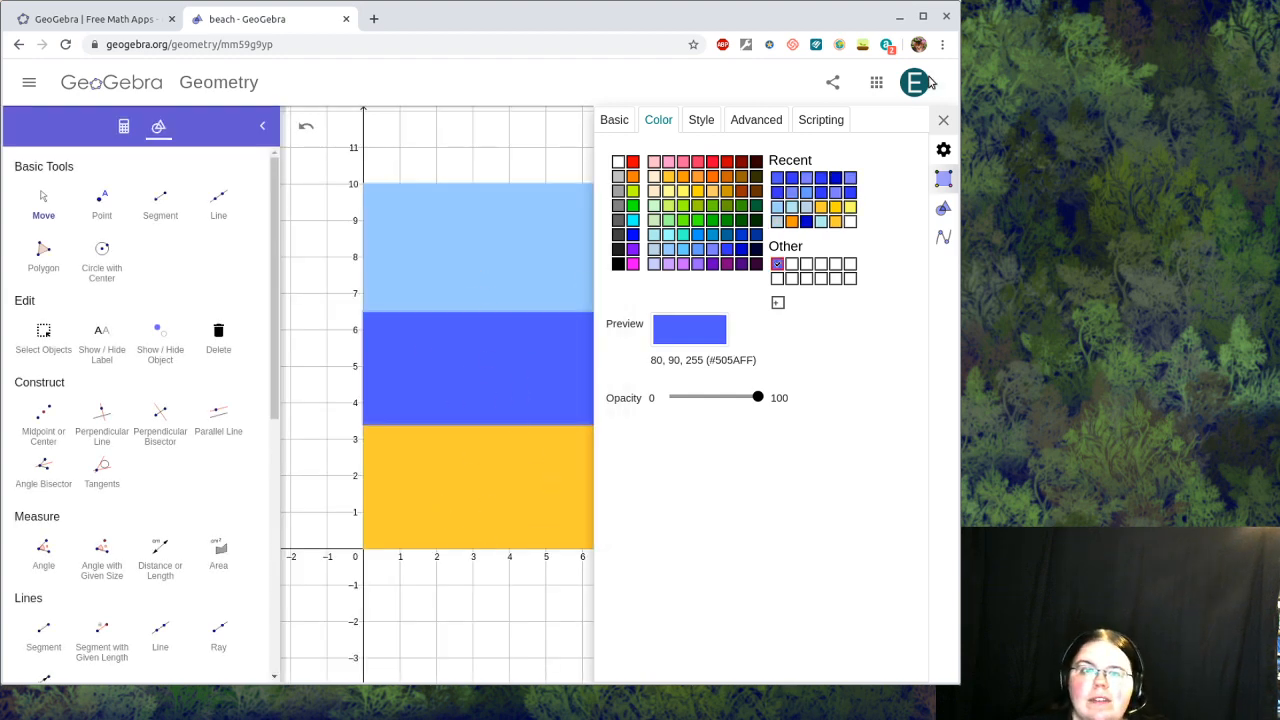
left_click(944, 121)
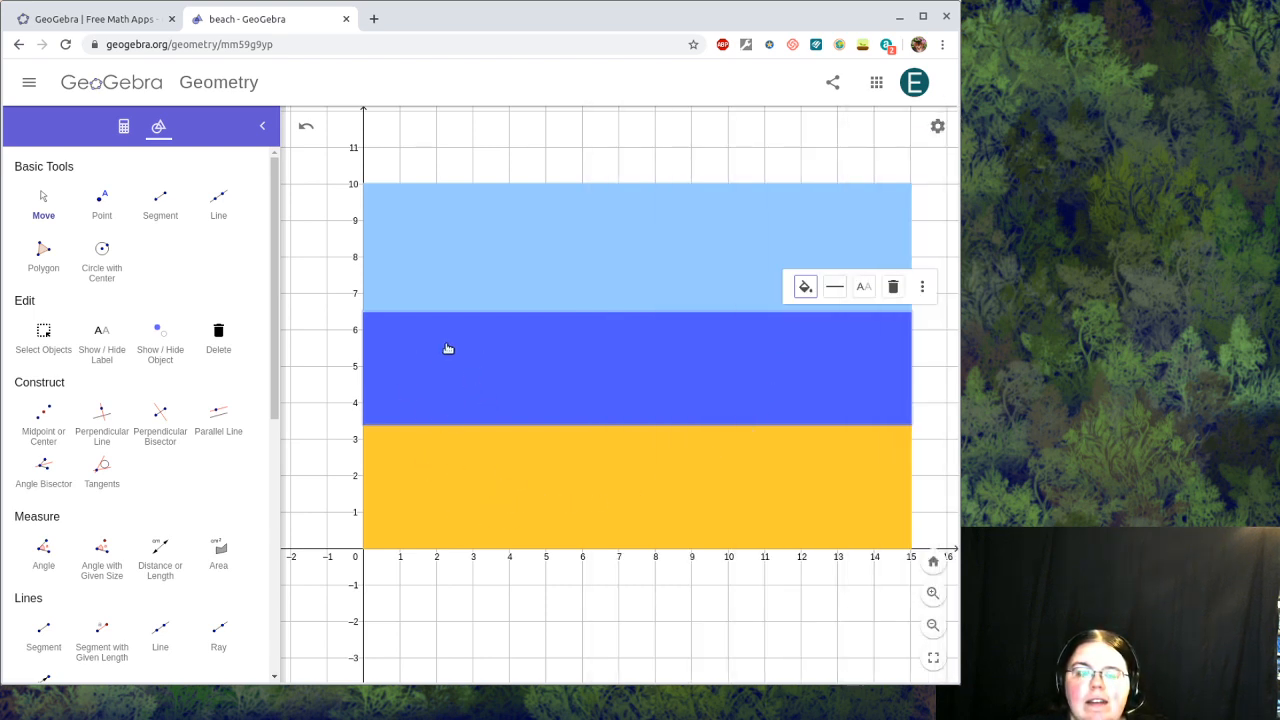
Step: In the Algebra view, drag slider a to 4 and slider b to 6.8
left_click(124, 126)
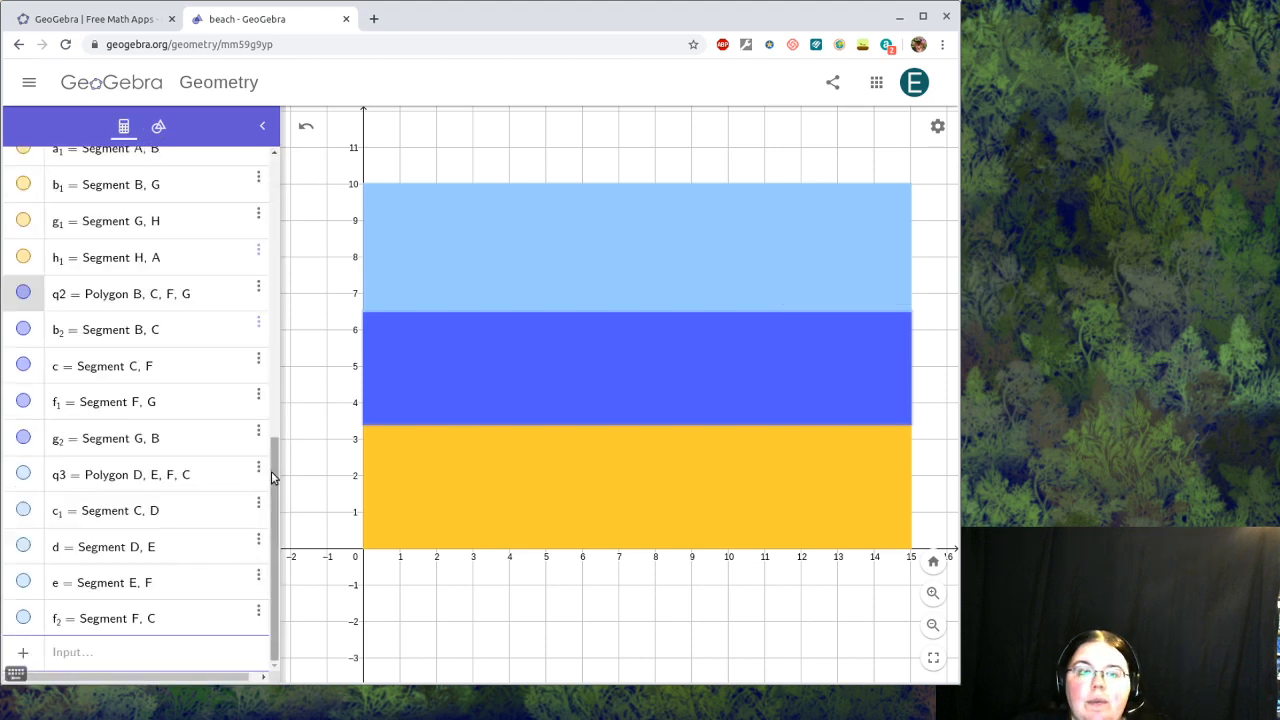
left_click_drag(271, 471, 286, 177)
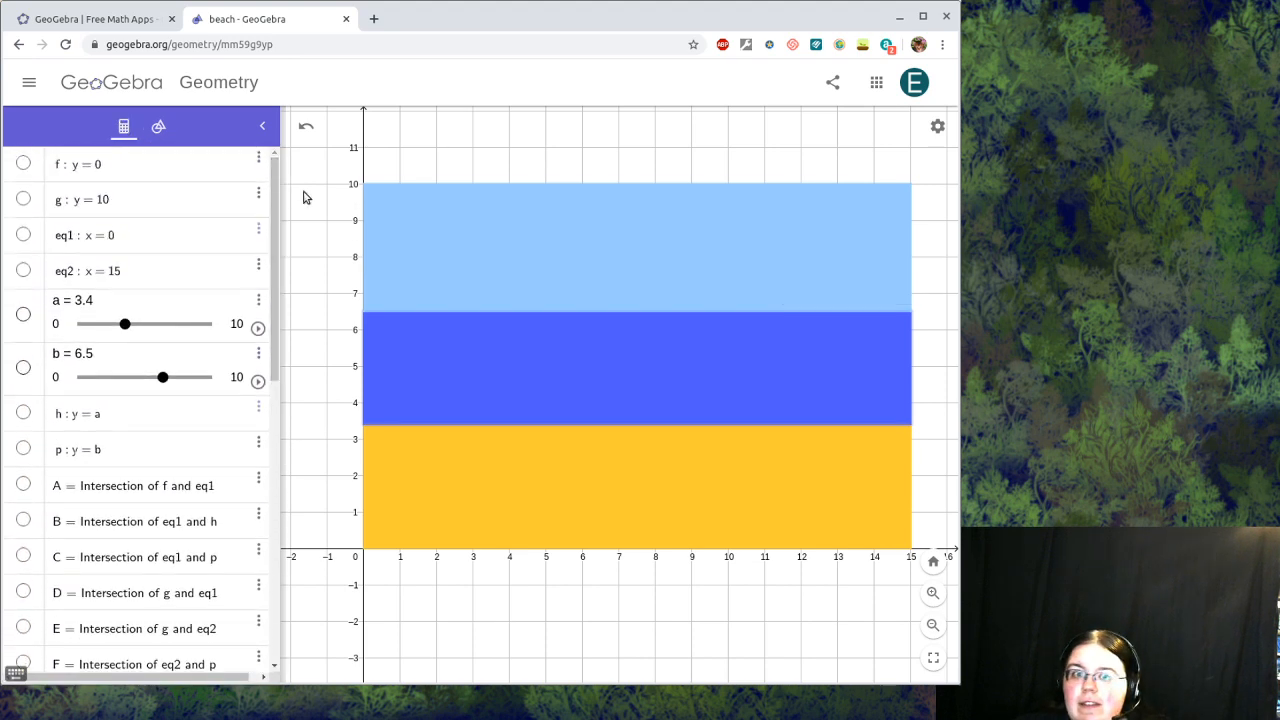
left_click(125, 330)
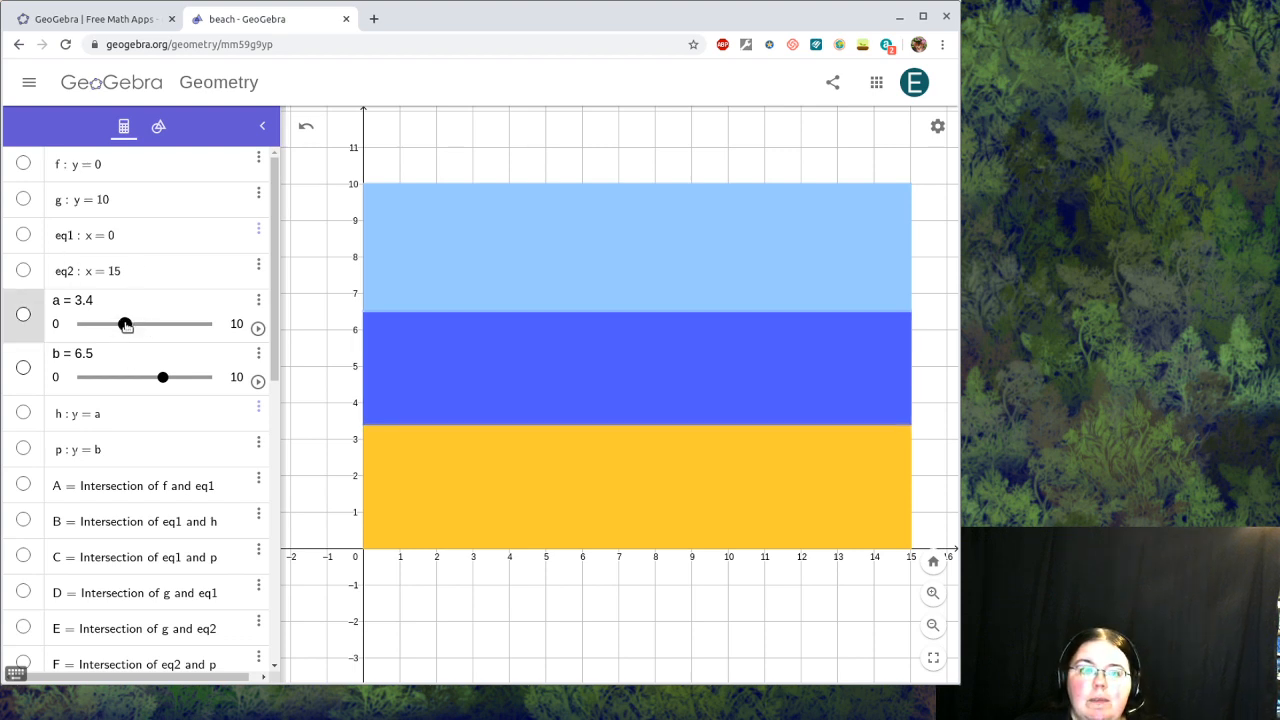
mouse_move(125, 326)
left_mouse_down()
mouse_move(200, 324)
mouse_move(120, 328)
left_mouse_up()
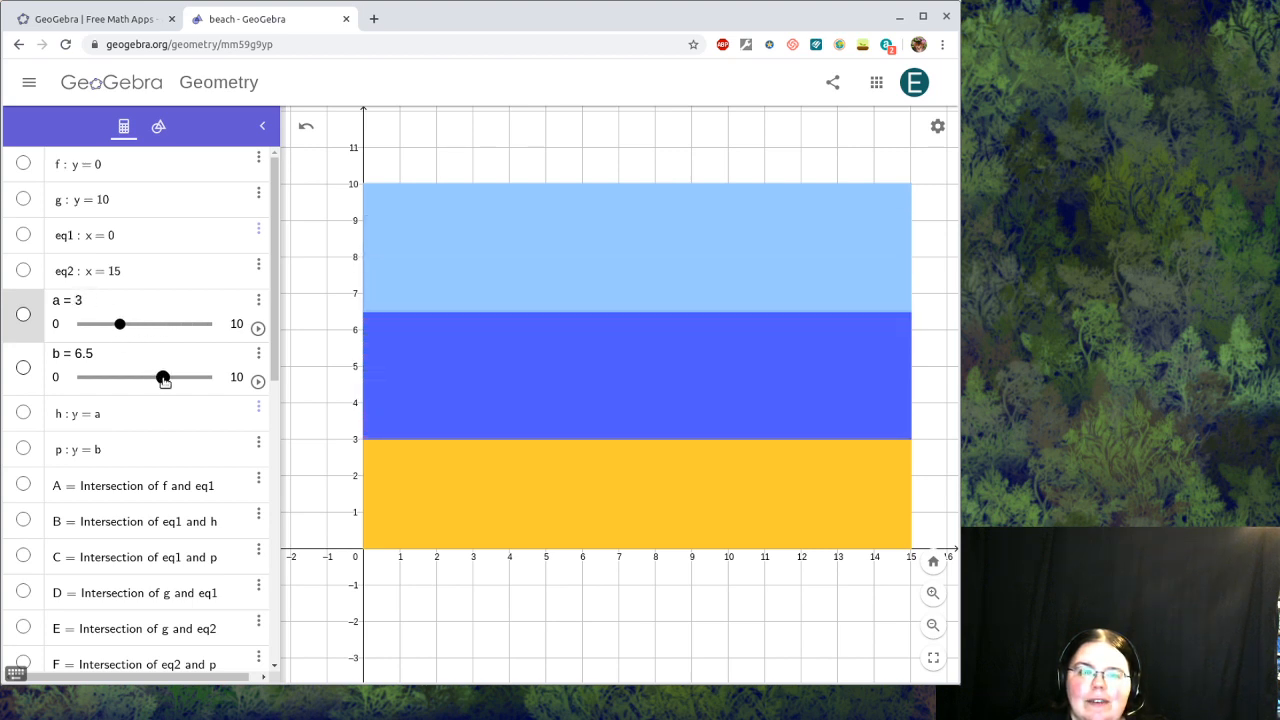
mouse_move(163, 377)
left_mouse_down()
mouse_move(99, 386)
mouse_move(167, 380)
left_mouse_up()
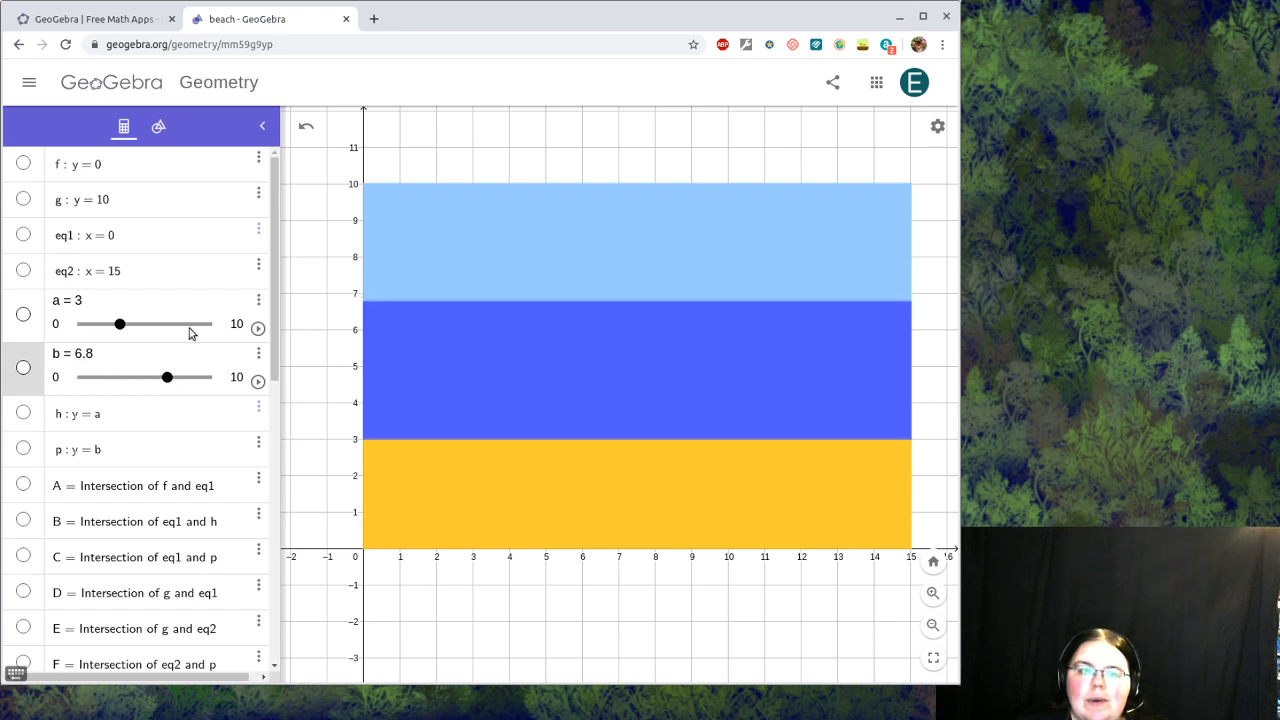
left_click(119, 326)
left_click_drag(120, 329, 132, 325)
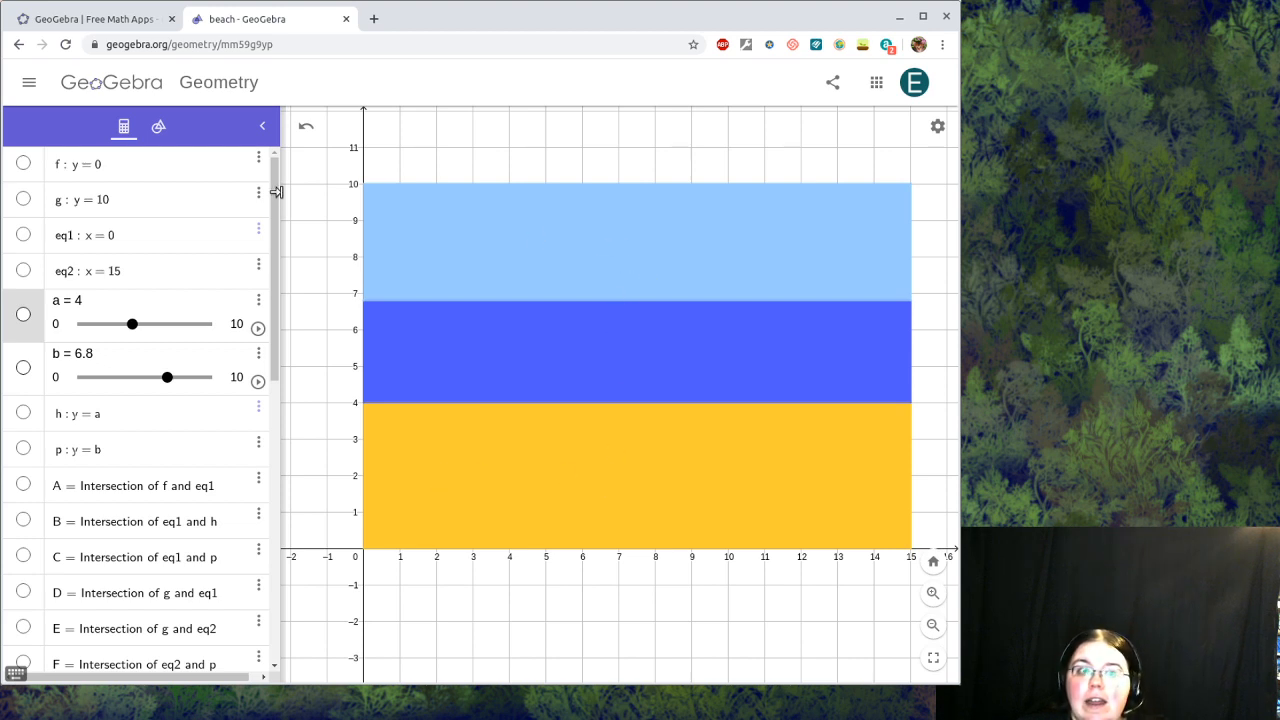
Step: Save the construction online with the title 'beach'
left_click(30, 86)
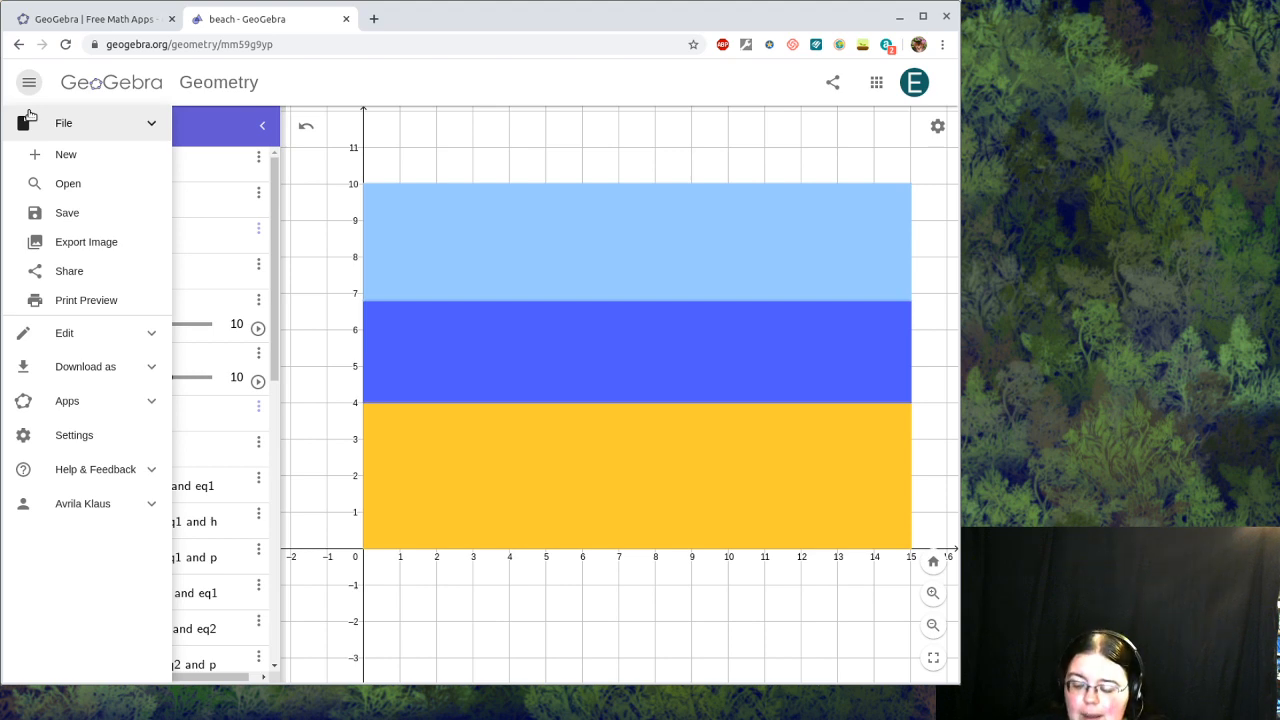
left_click(85, 213)
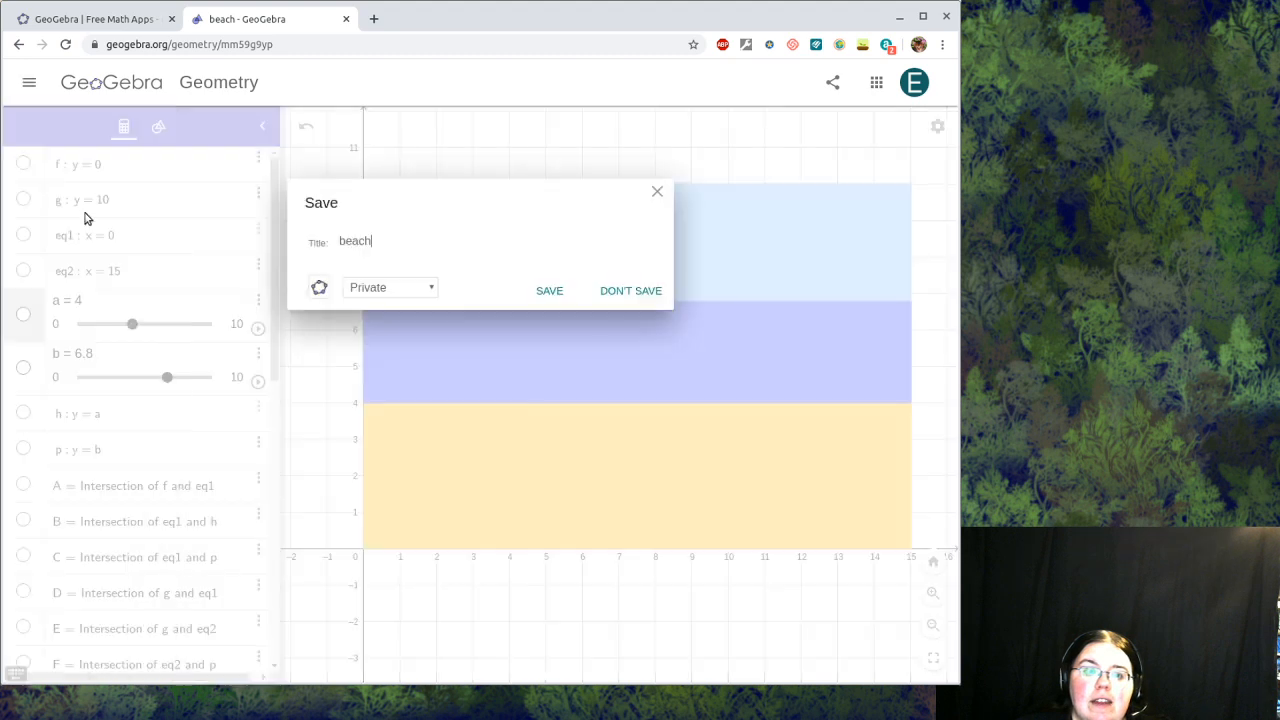
left_click_drag(370, 241, 329, 245)
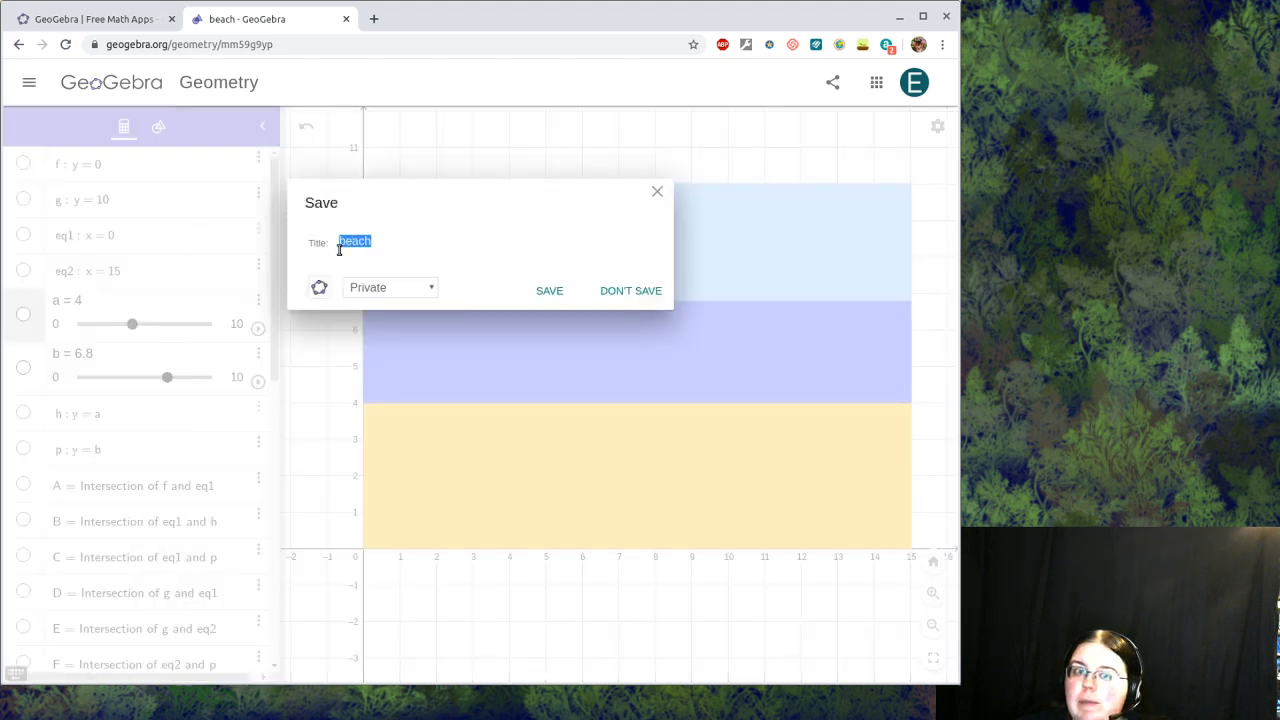
left_click(550, 291)
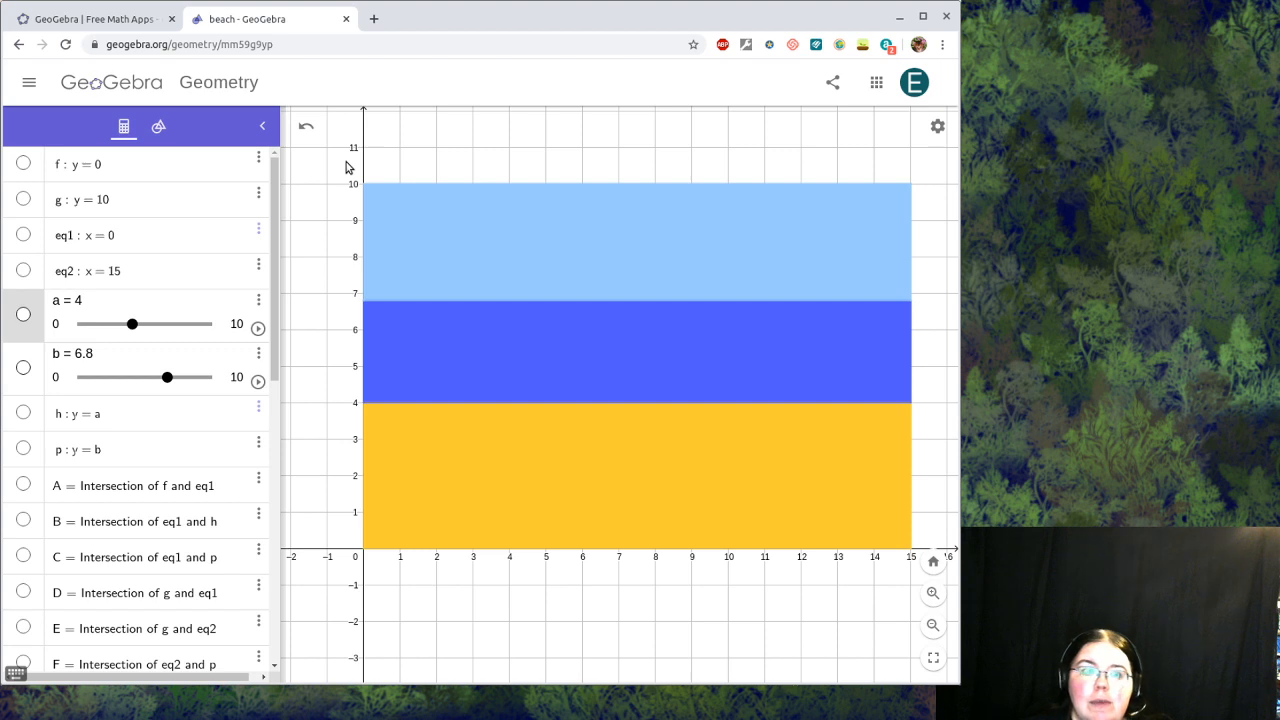
Step: Download the construction as the file beach.ggb
left_click(30, 84)
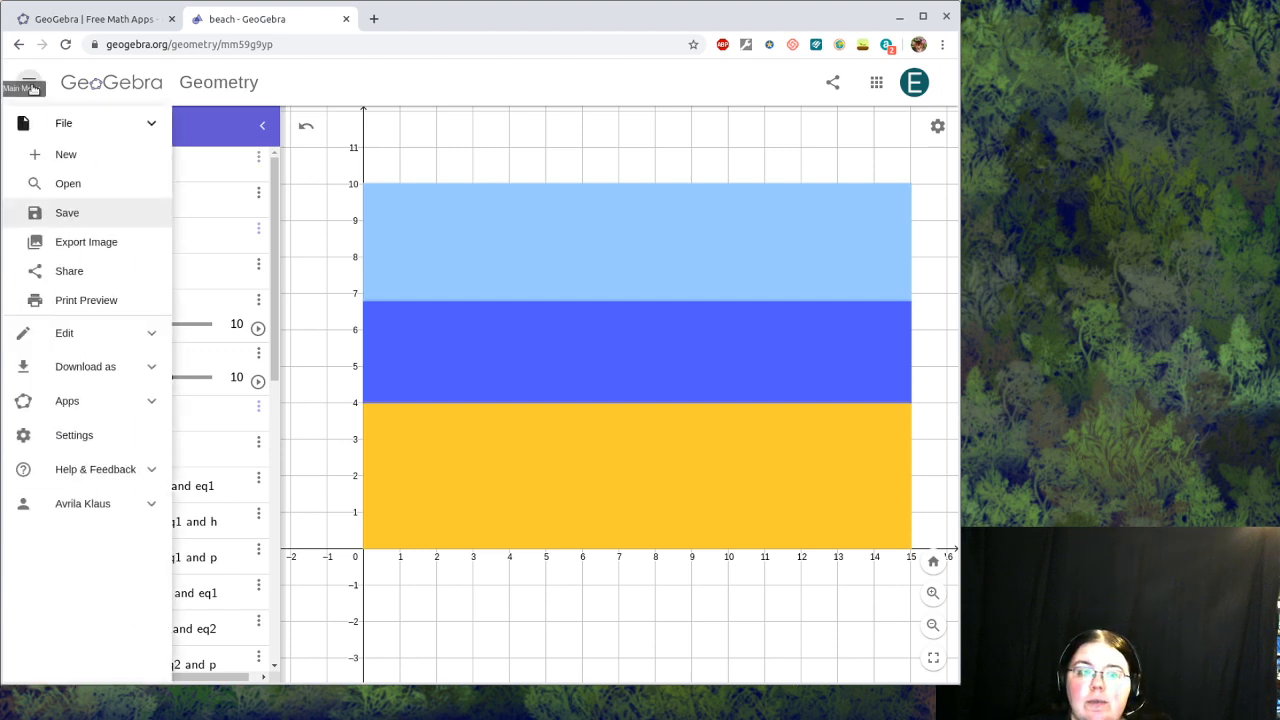
left_click(80, 368)
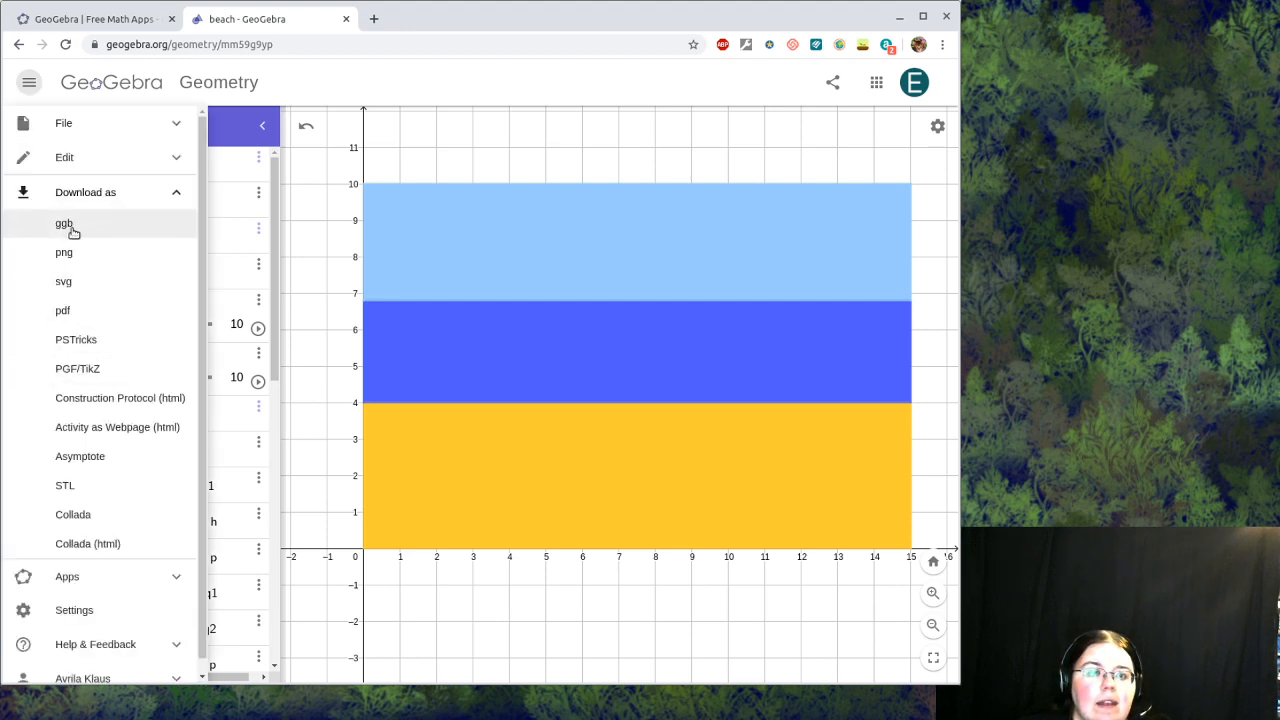
left_click(66, 224)
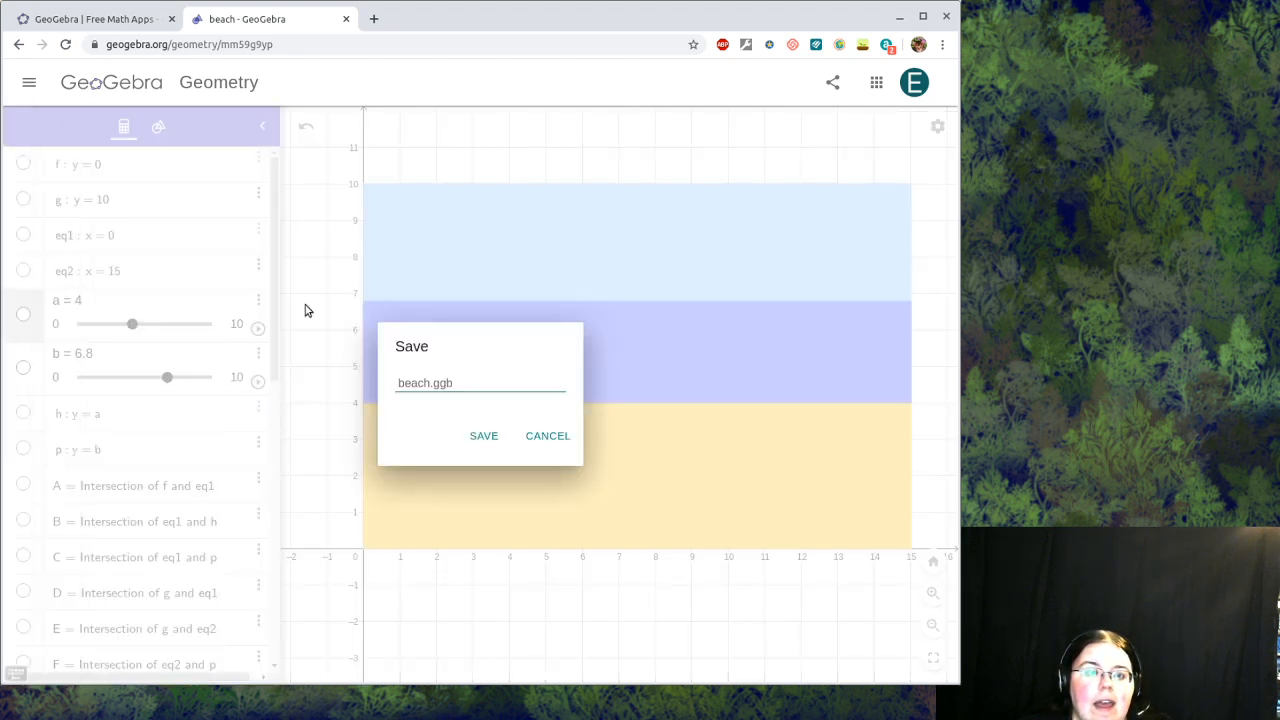
left_click(484, 436)
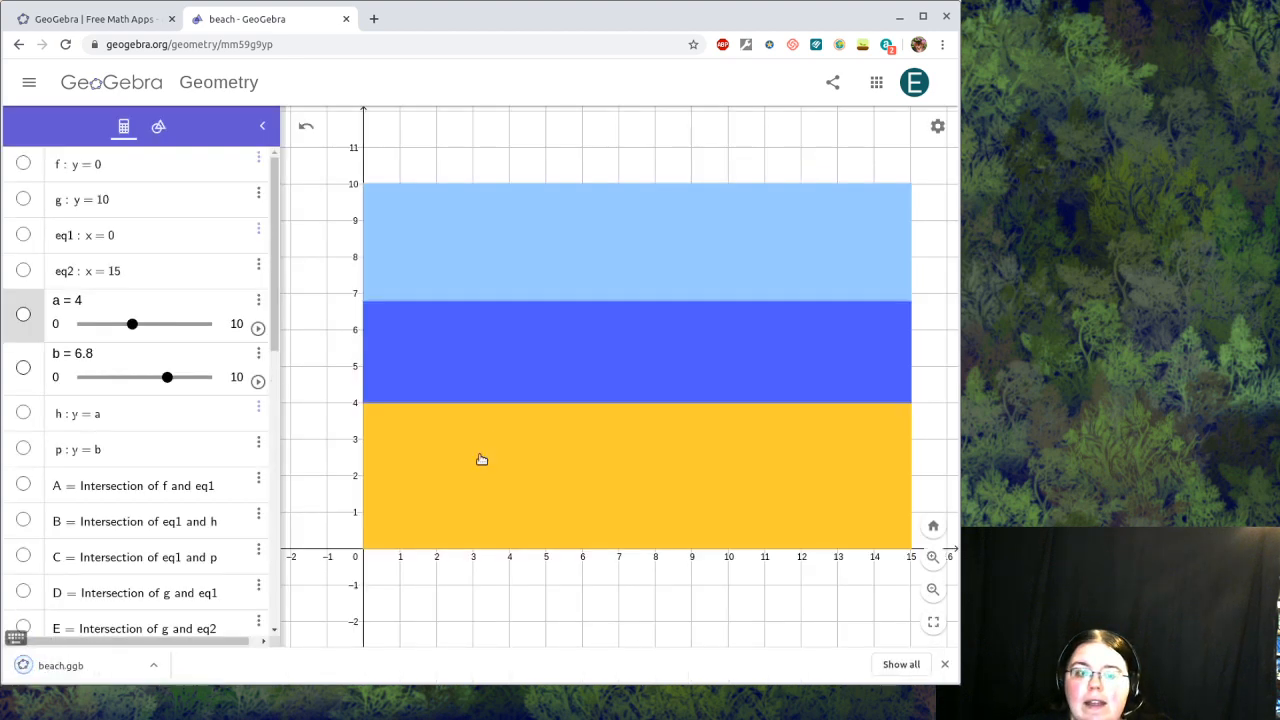
left_click(29, 82)
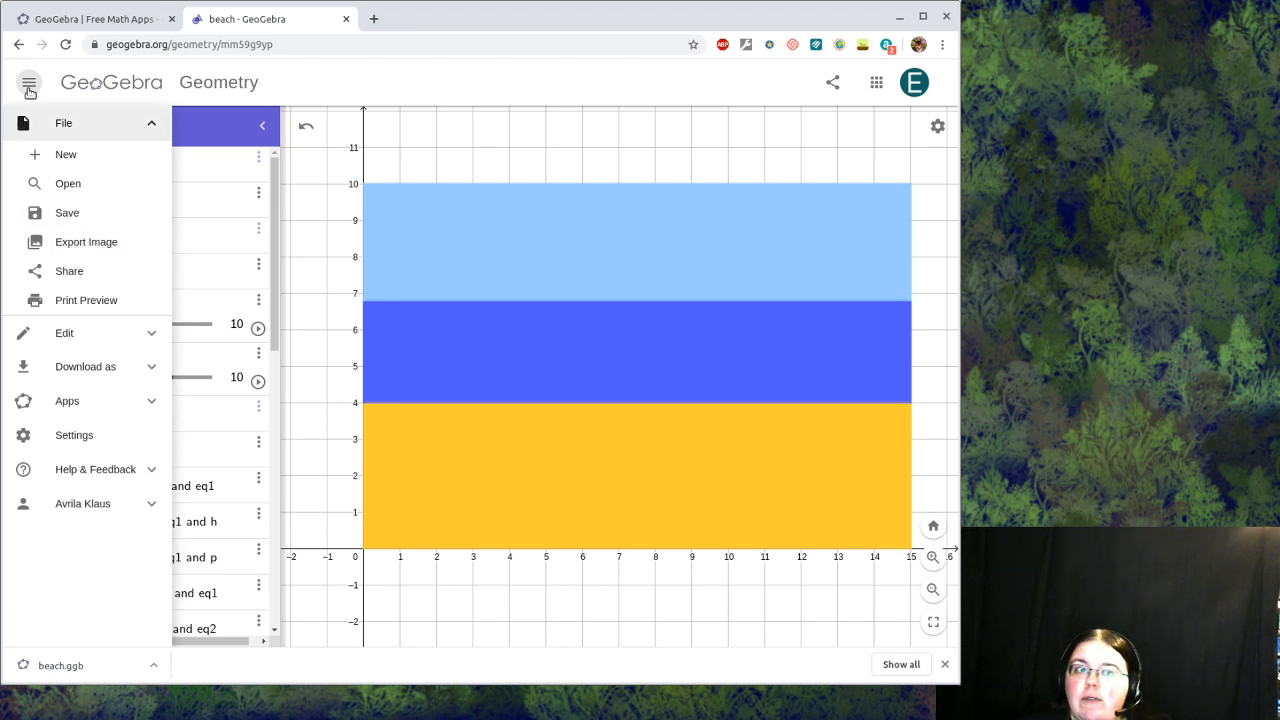
Step: Hide the axes and set the grid to No Grid in the graphics view
left_click(29, 88)
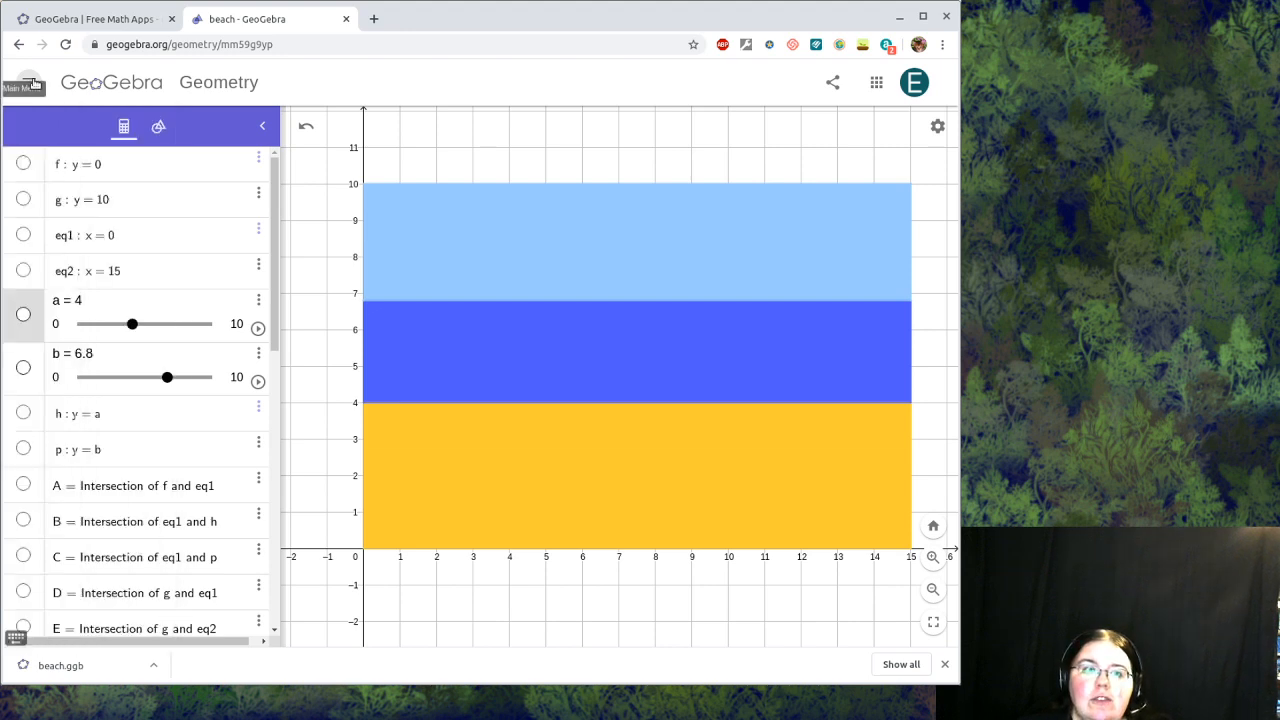
right_click(320, 302)
left_click(358, 314)
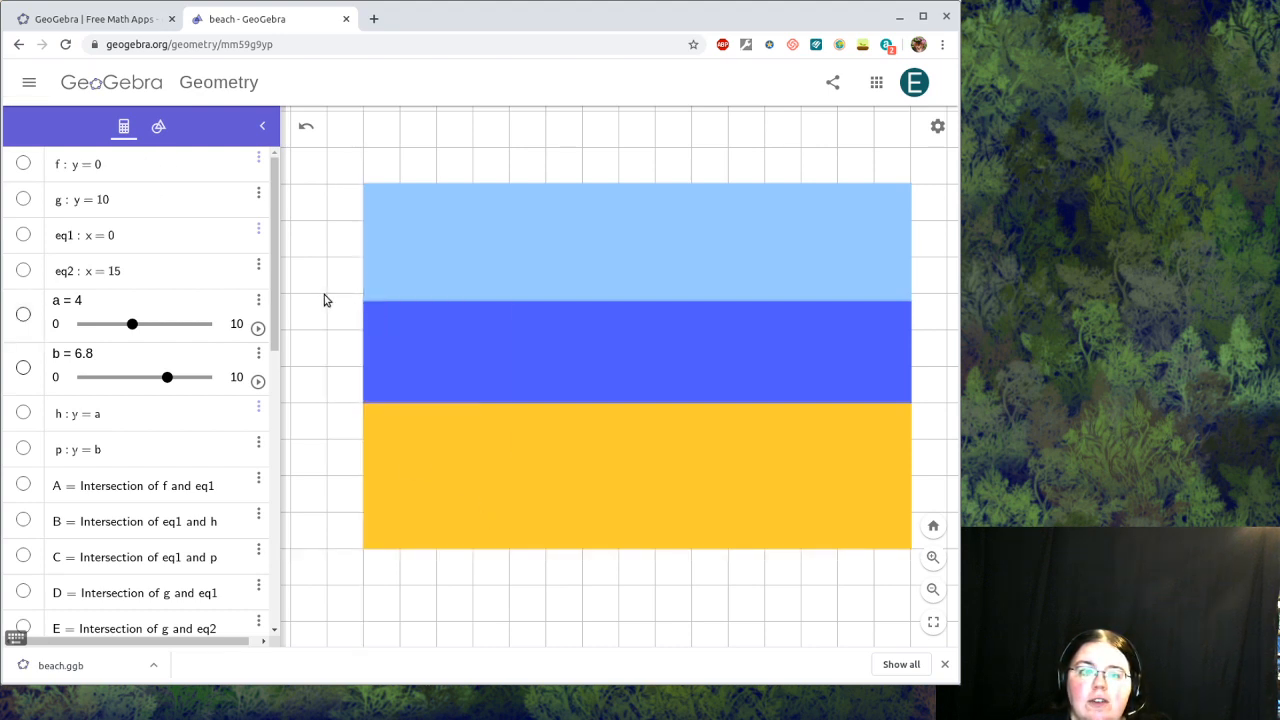
right_click(324, 294)
left_click(370, 336)
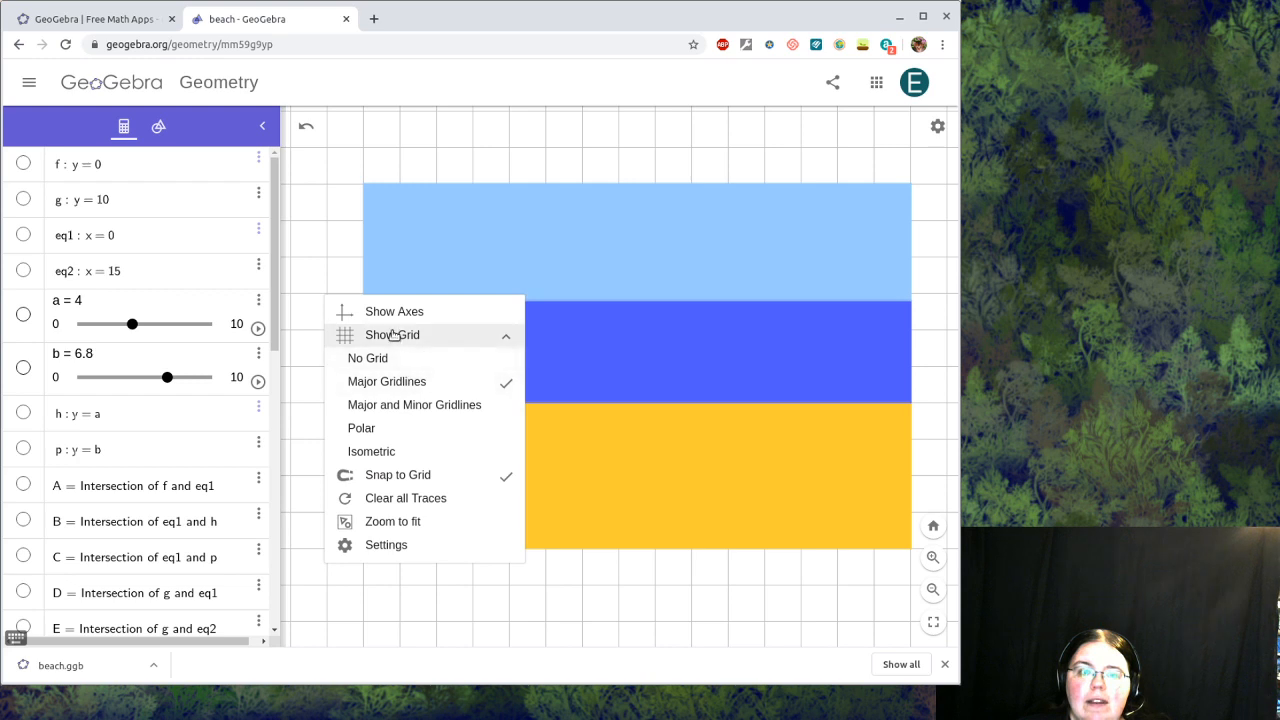
left_click(388, 360)
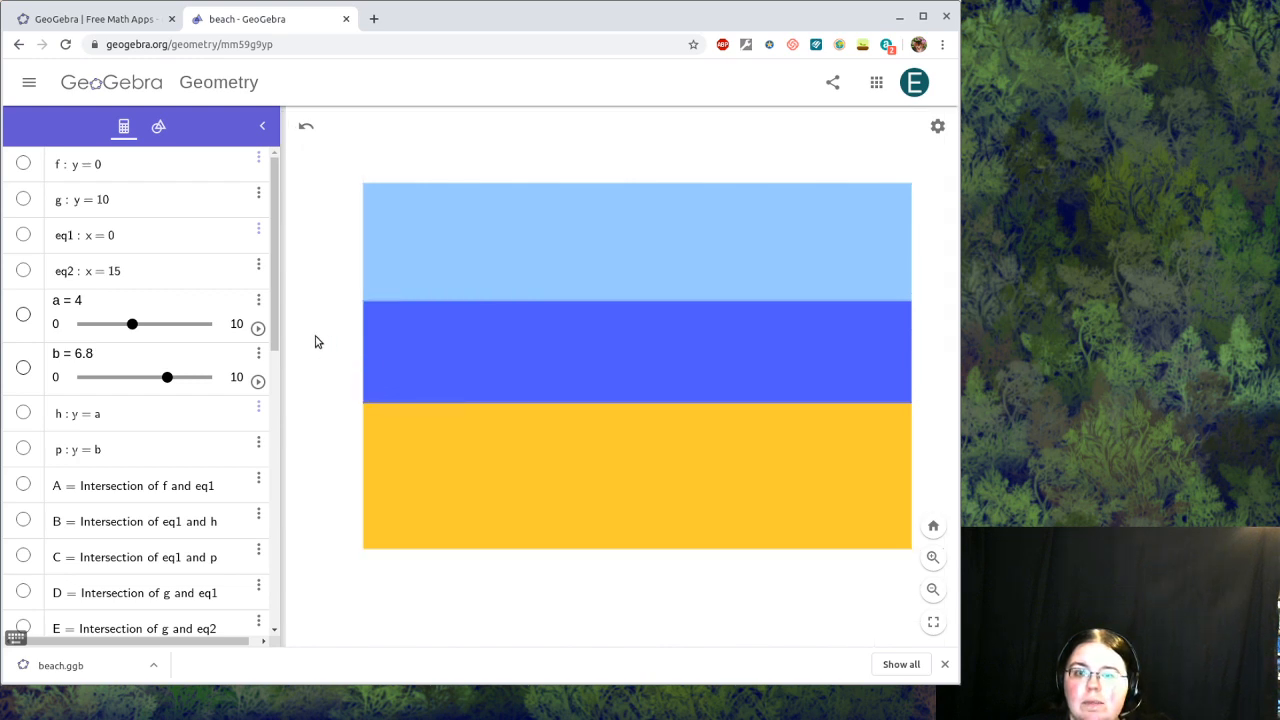
left_click(30, 84)
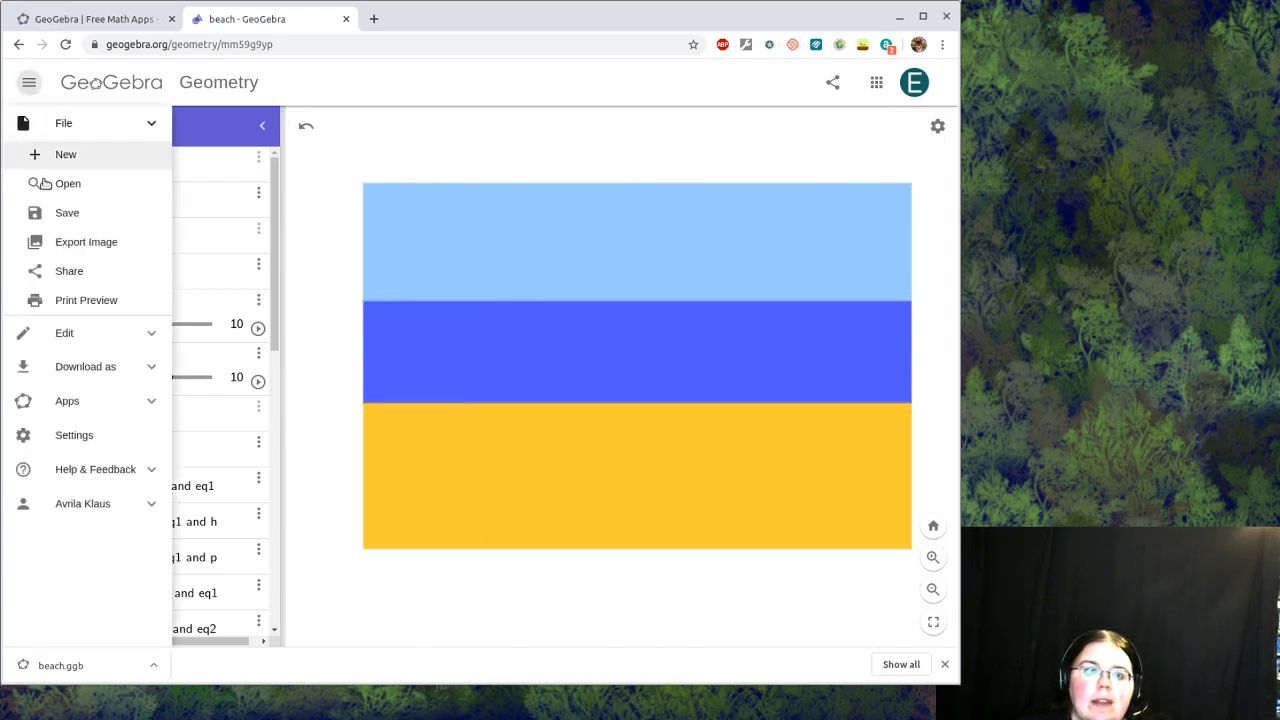
Step: Export the beach picture as beach.png, keeping slider a at 4
left_click(70, 241)
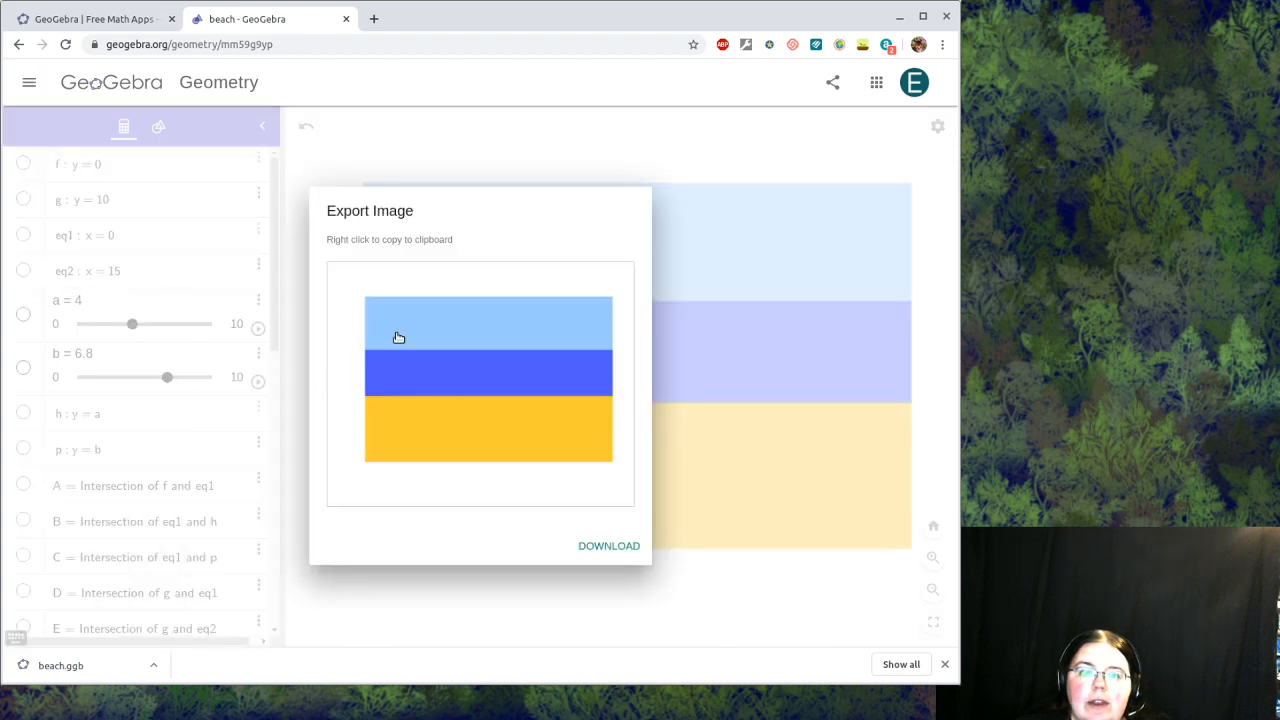
left_click(622, 550)
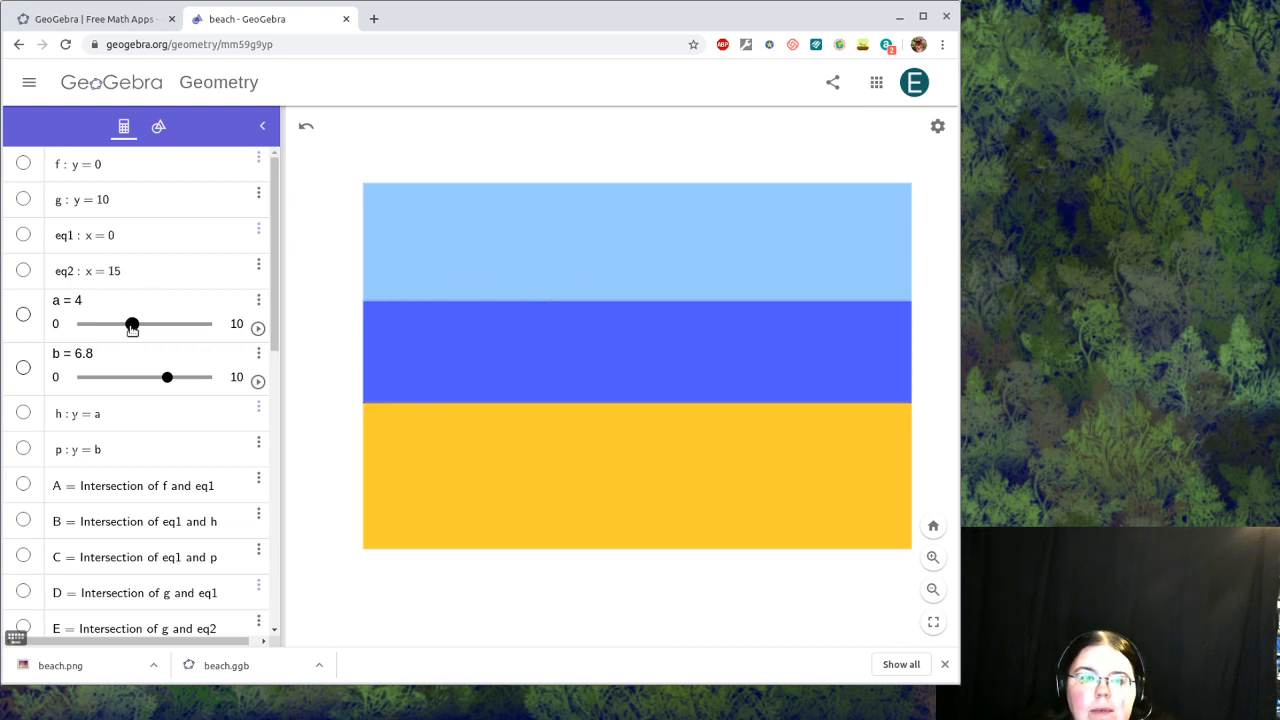
left_click_drag(132, 324, 133, 328)
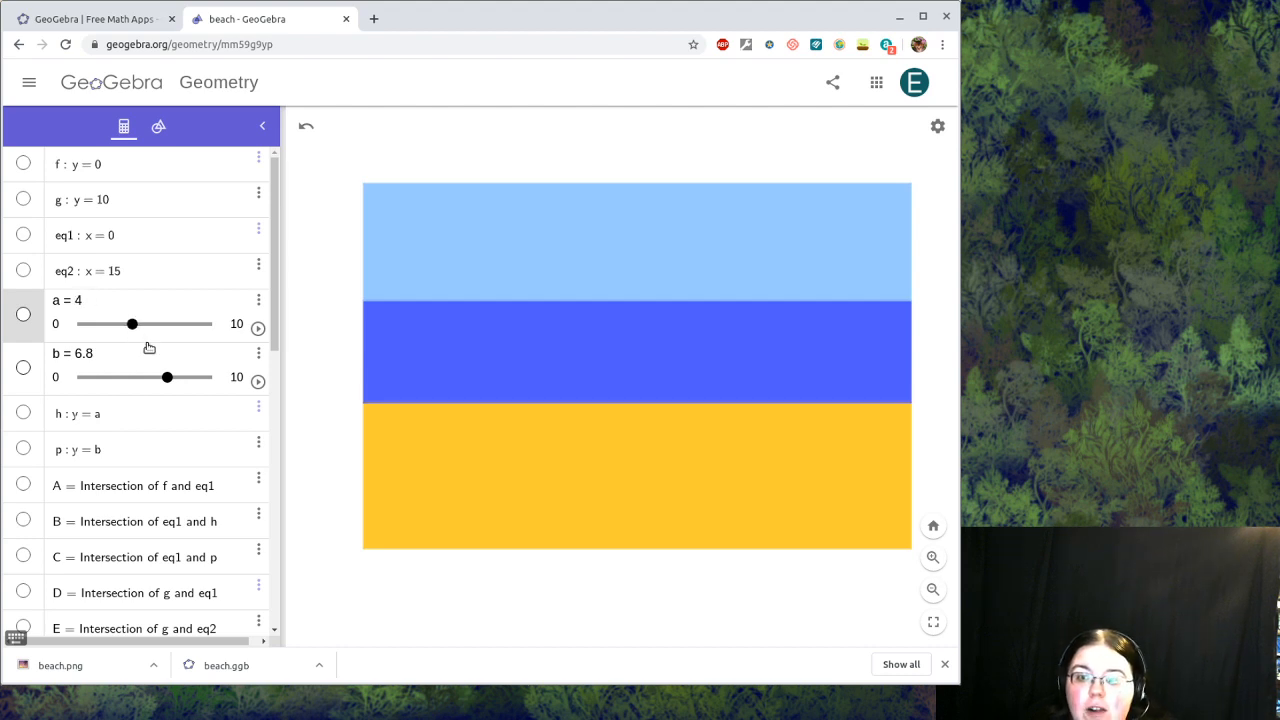